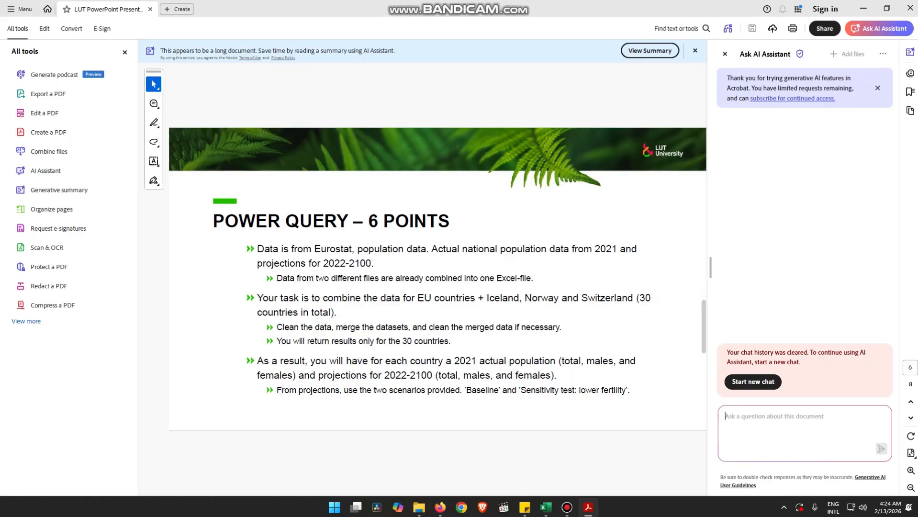
Read the assignment brief, highlighting the actual population data and the 2022-2100 projection years.
mouse_move(213, 223)
mouse_down()
mouse_move(595, 298)
mouse_move(266, 222)
mouse_move(508, 298)
mouse_move(280, 222)
mouse_move(213, 221)
mouse_up()
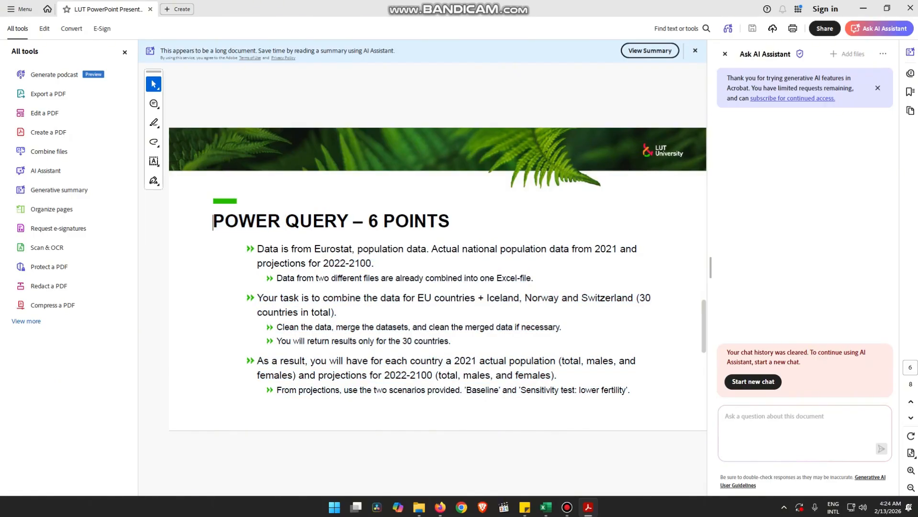
drag(431, 249, 617, 250)
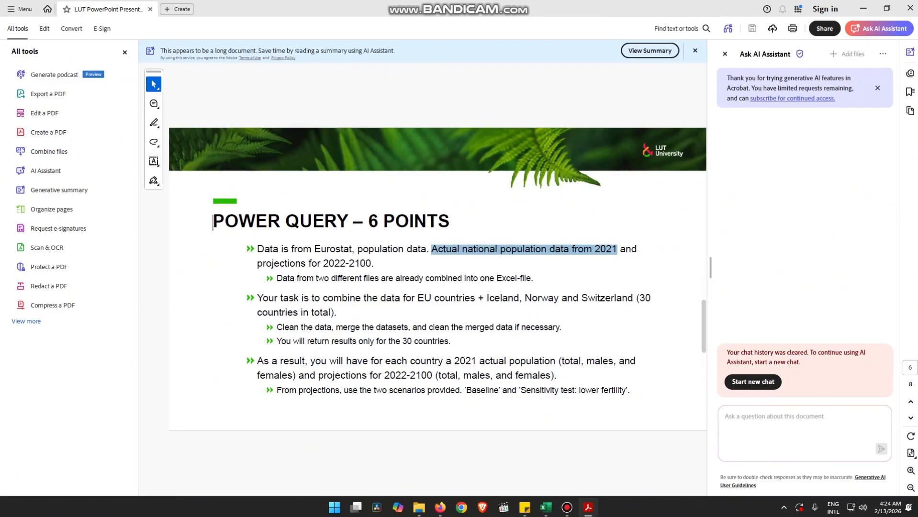
click(259, 263)
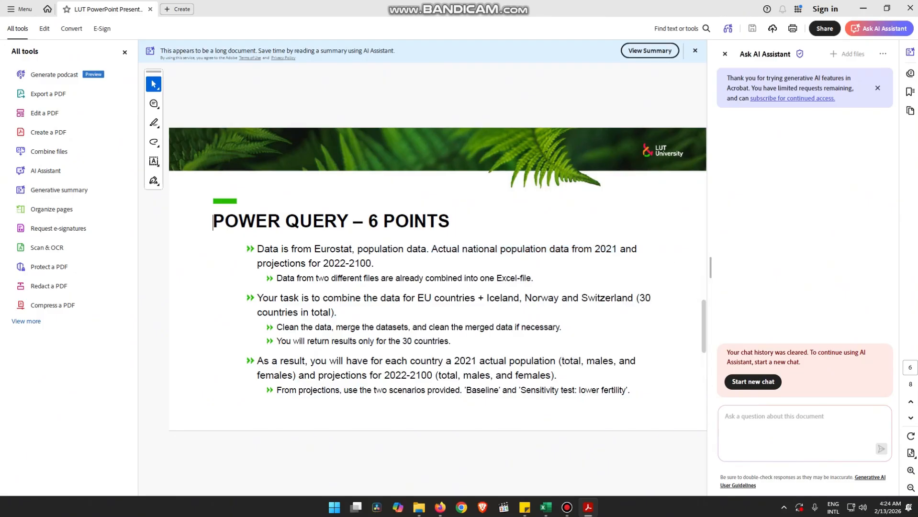
drag(323, 263, 373, 263)
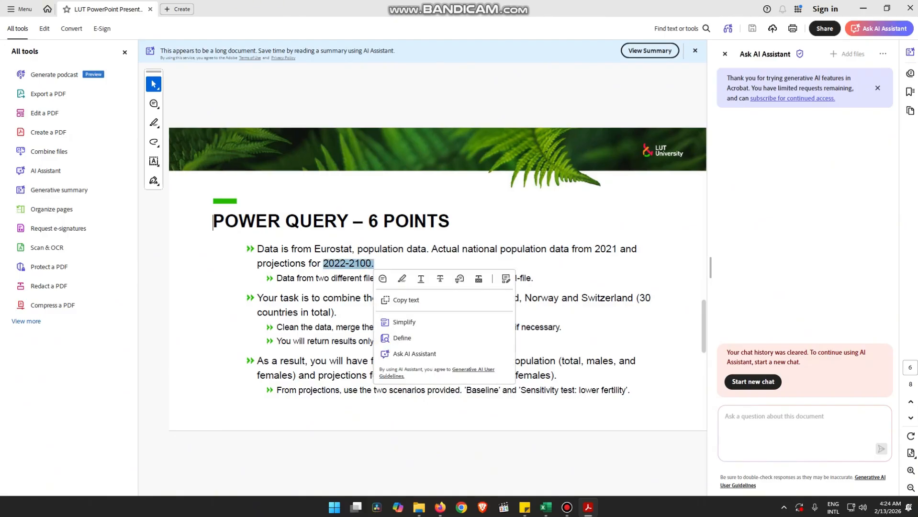
click(375, 264)
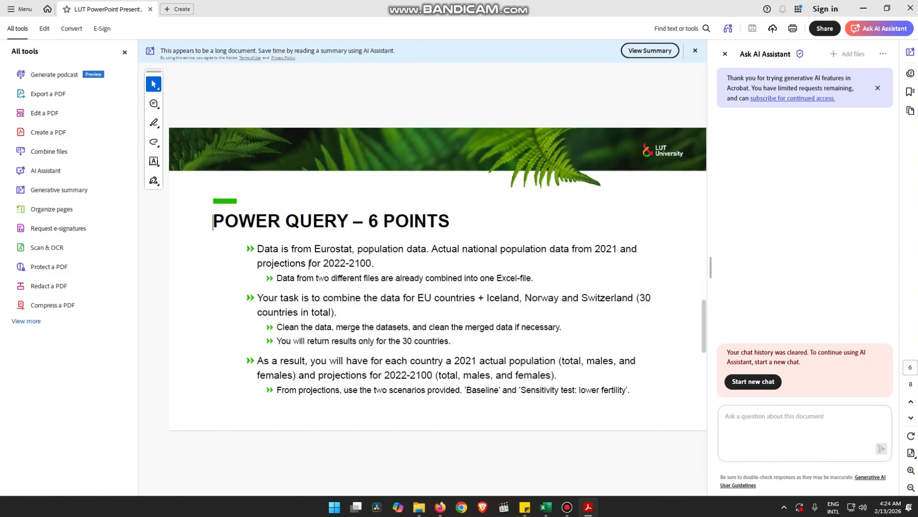
scroll(438, 279, down, 1)
scroll(437, 279, up, 1)
Highlight the brief's wording on EU countries, expected results, and the Baseline and lower fertility scenarios.
drag(417, 298, 475, 298)
click(432, 298)
drag(320, 376, 432, 375)
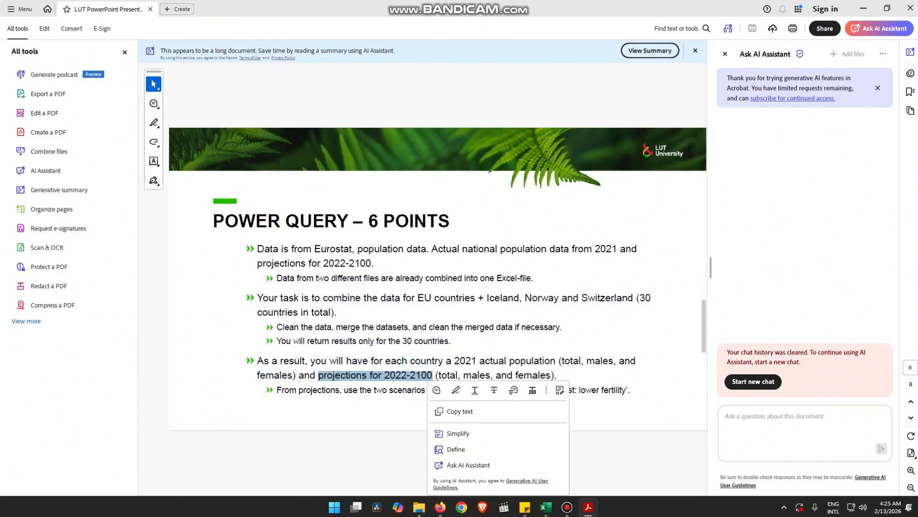
click(277, 361)
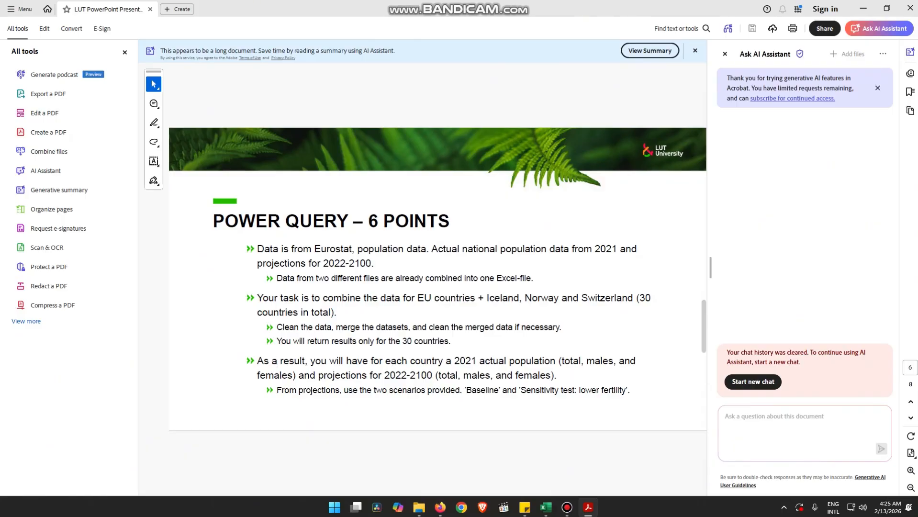
drag(464, 390, 485, 390)
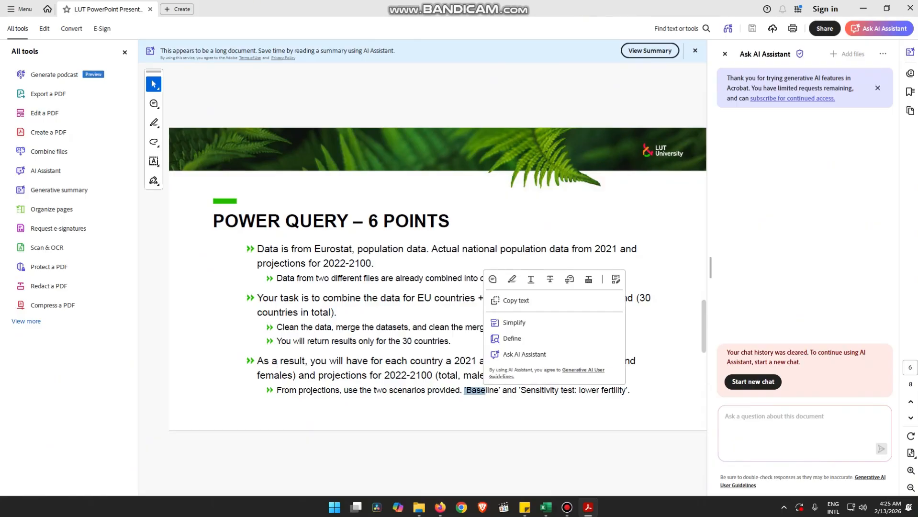
double_click(588, 390)
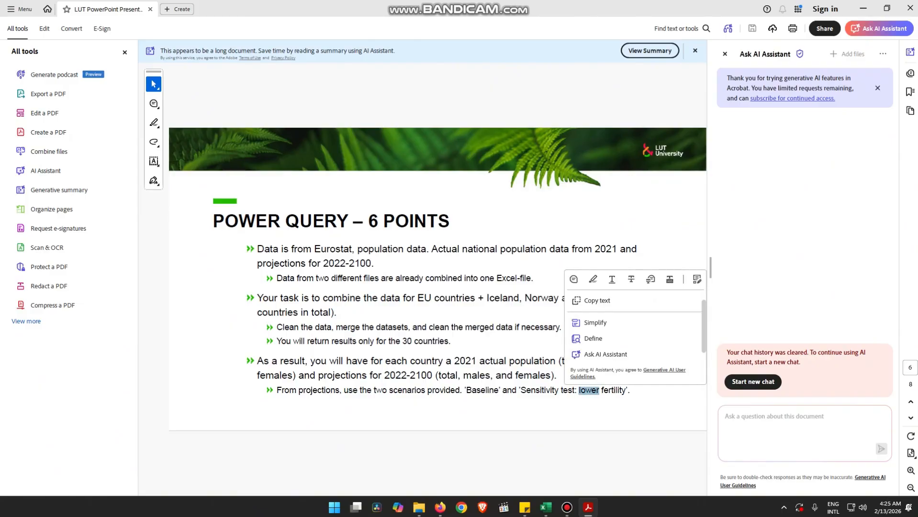
click(630, 390)
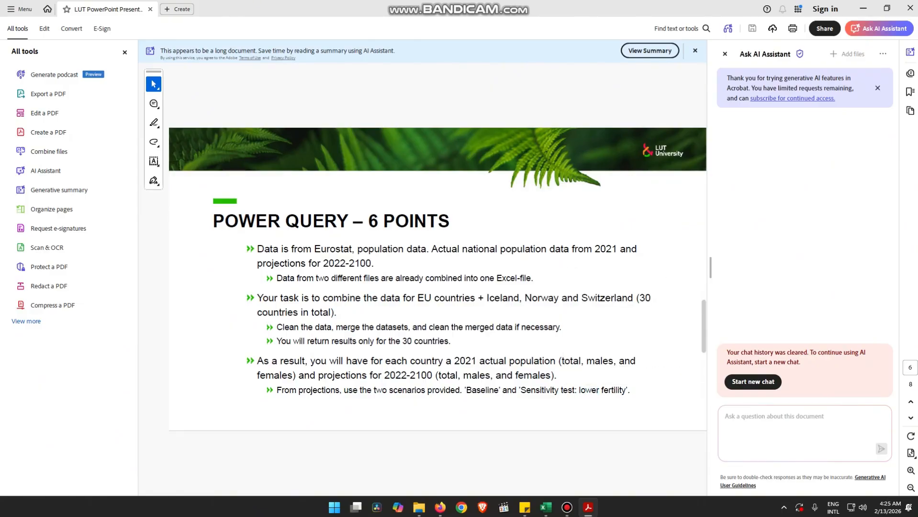
In Excel, inspect the 1Structure and 1Sheet 1 actual population sheets and their region names.
key(alt+Tab)
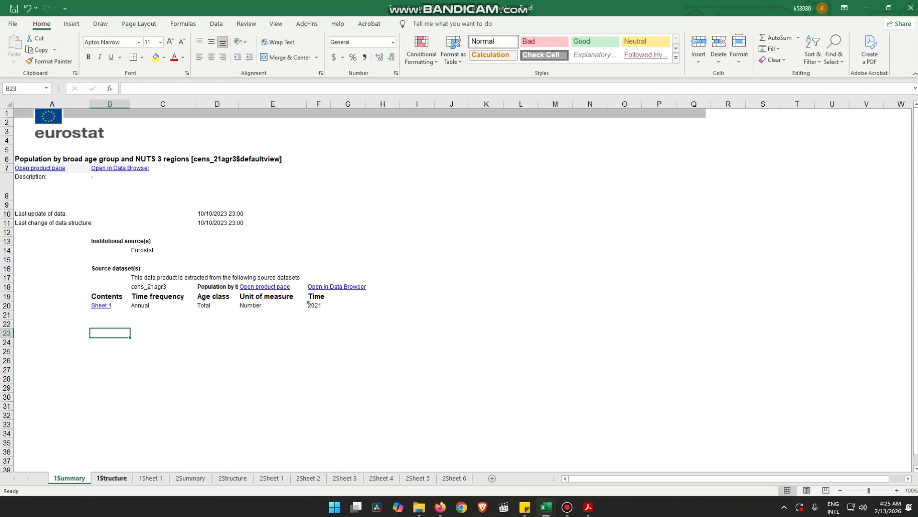
click(111, 478)
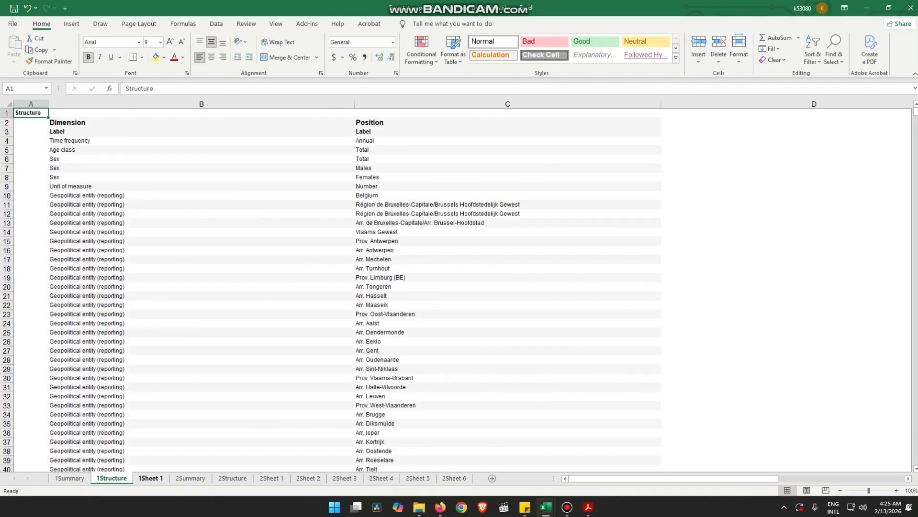
click(151, 478)
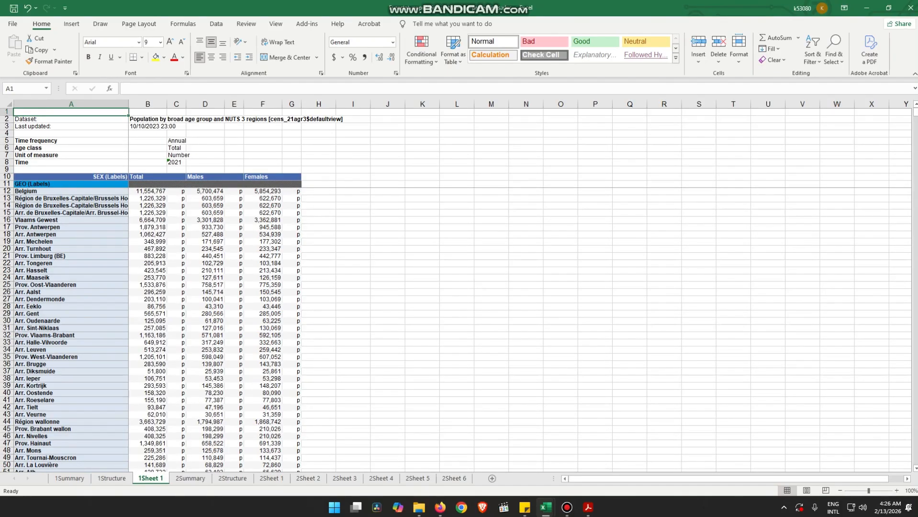
click(176, 141)
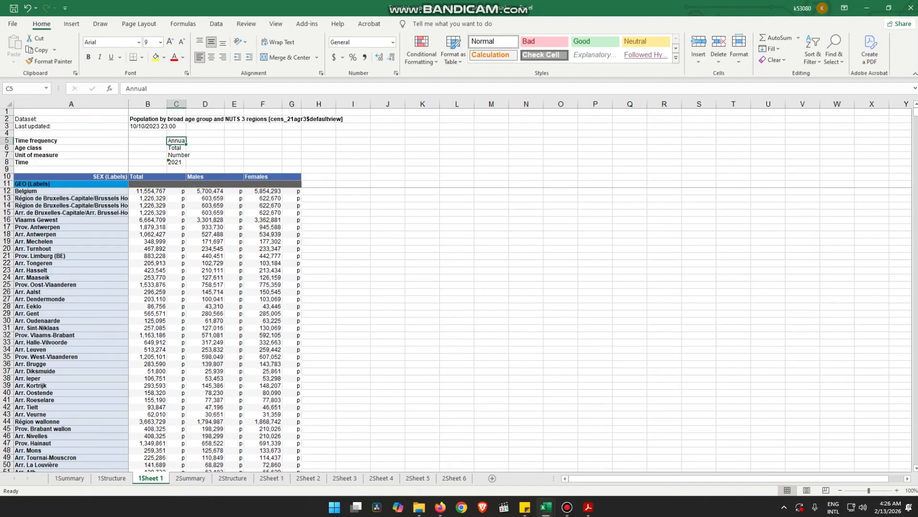
key(Down)
key(Down)
key(Down)
key(Down)
key(Down)
key(Down)
key(Down)
key(Down)
key(Down)
key(Down)
key(Down)
key(Down)
key(Down)
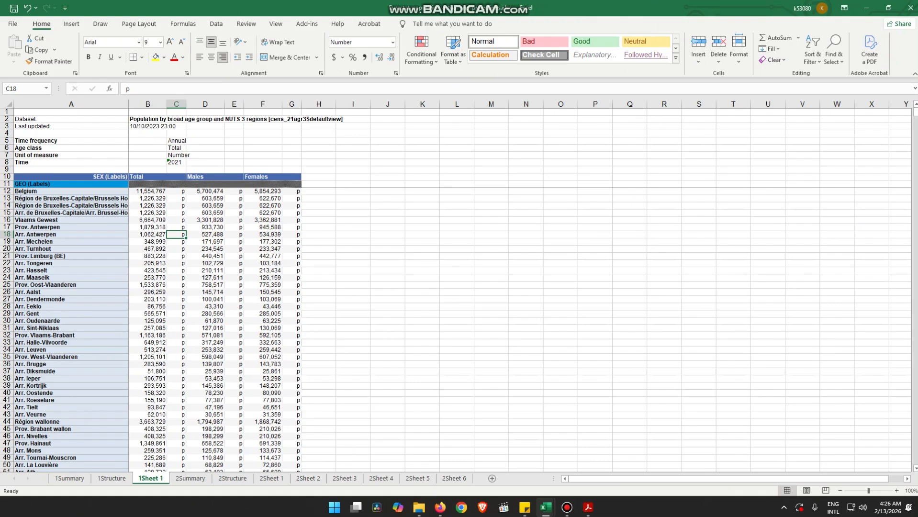
click(157, 176)
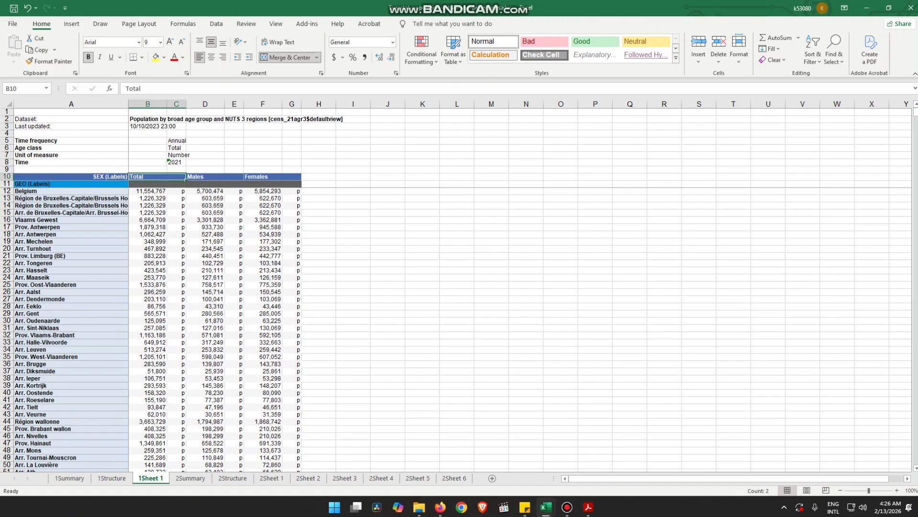
drag(71, 184, 70, 450)
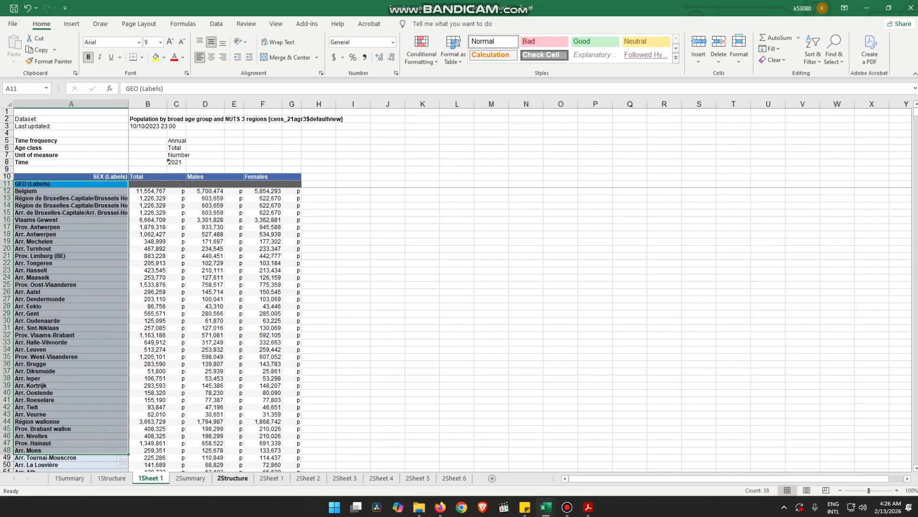
Review the 2Summary, 2Structure, 2Sheet 1 Baseline totals and 2Sheet 2 males projections.
click(190, 478)
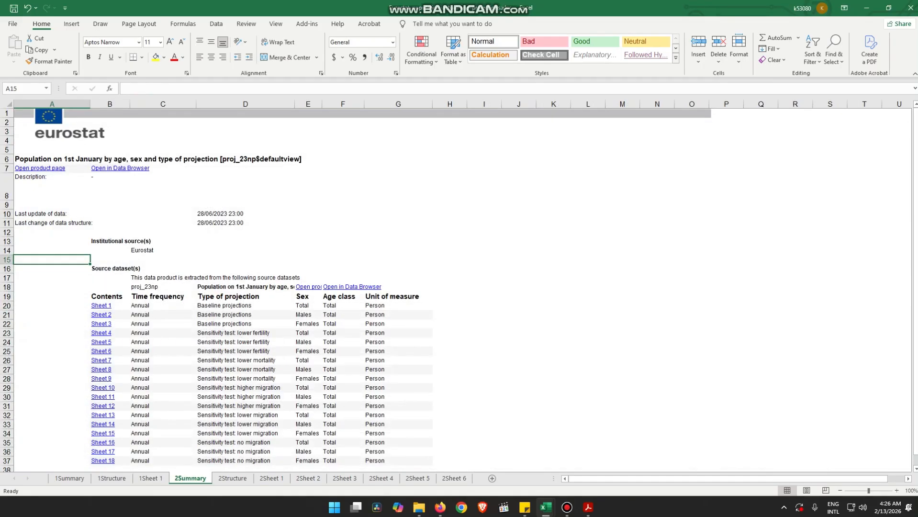
click(232, 478)
click(271, 477)
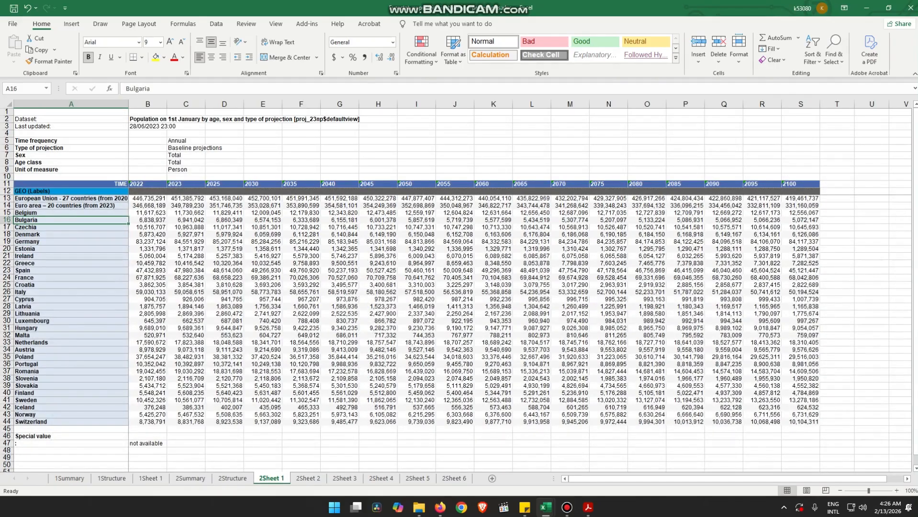
click(186, 148)
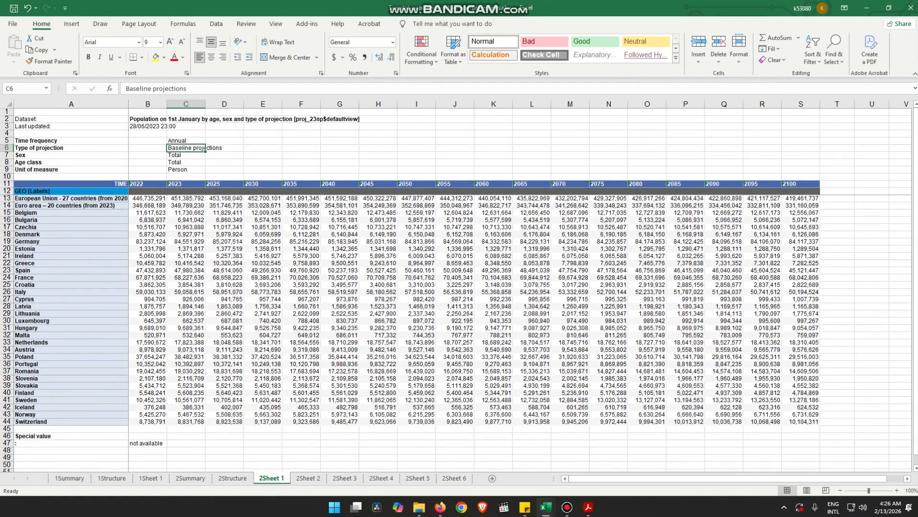
drag(224, 242, 418, 335)
click(307, 478)
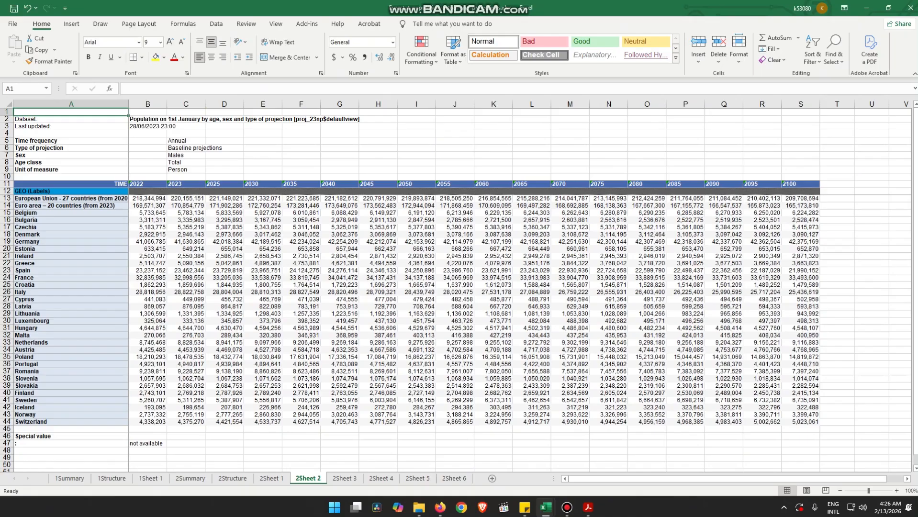
drag(147, 197, 794, 401)
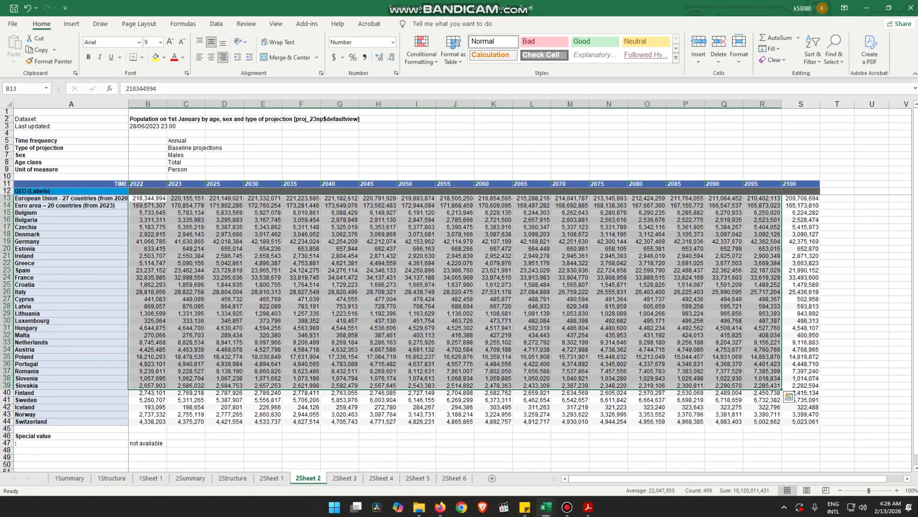
Check the 2Sheet 3 to 2Sheet 6 projections, then bring up the Power Query assignment workbook.
click(345, 478)
click(185, 148)
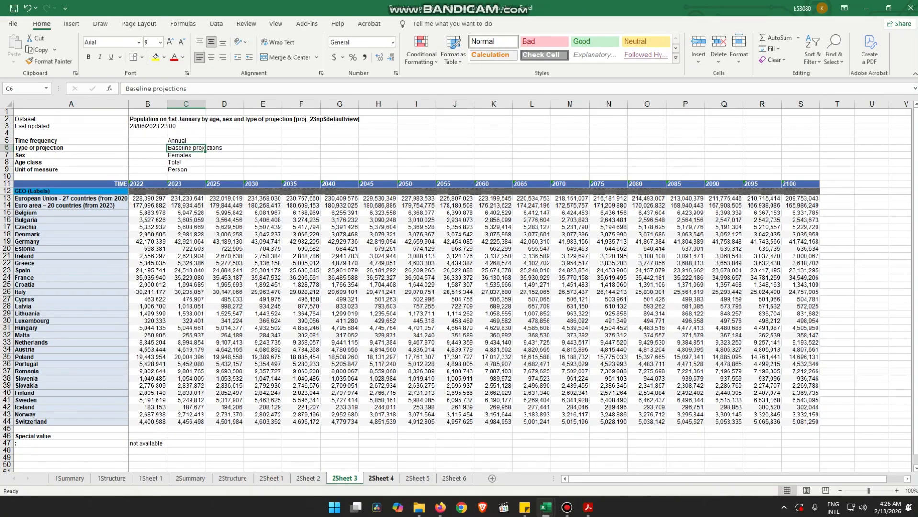
click(381, 478)
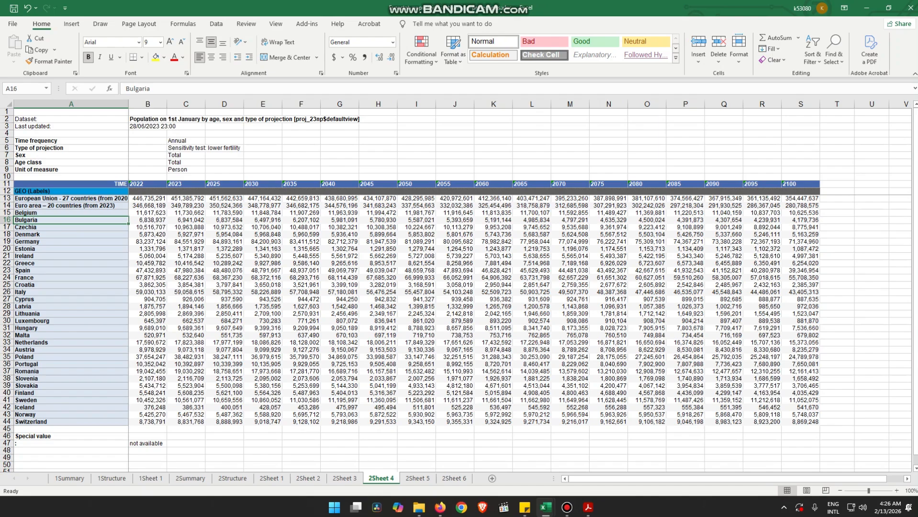
drag(186, 241, 902, 415)
click(531, 263)
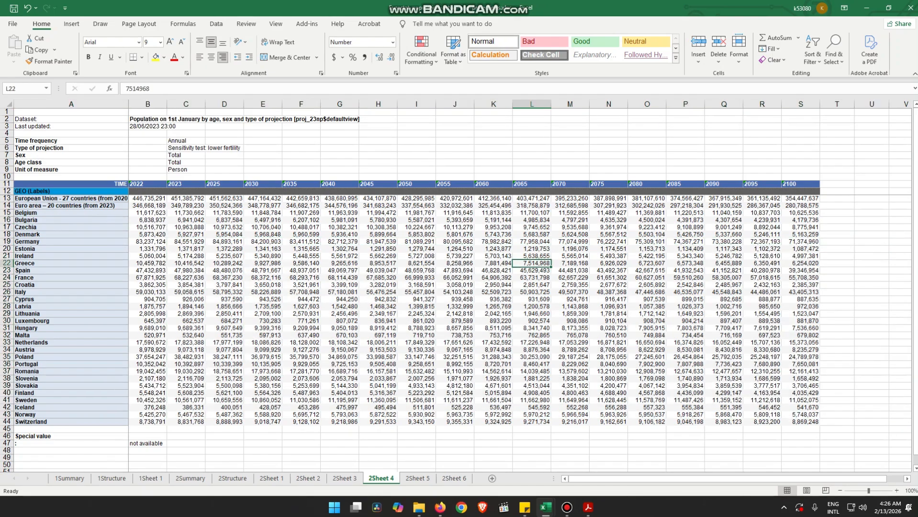
drag(71, 176, 809, 421)
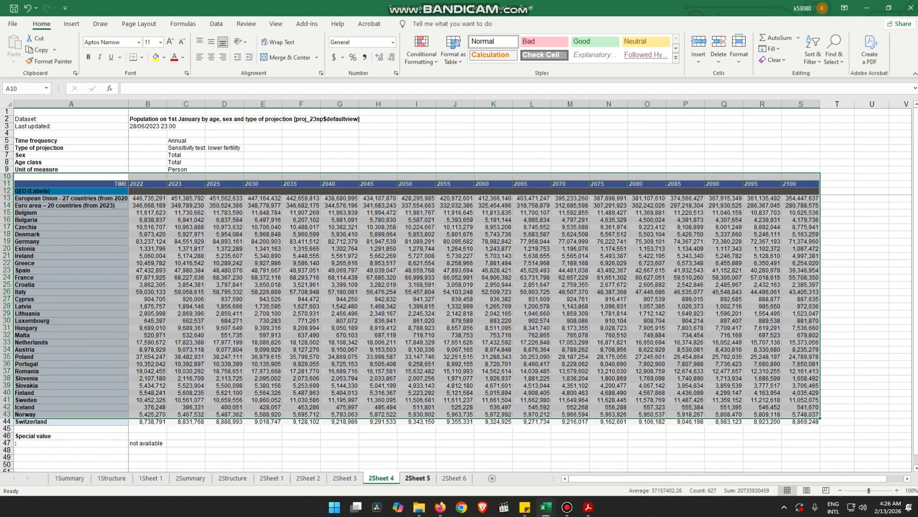
click(418, 478)
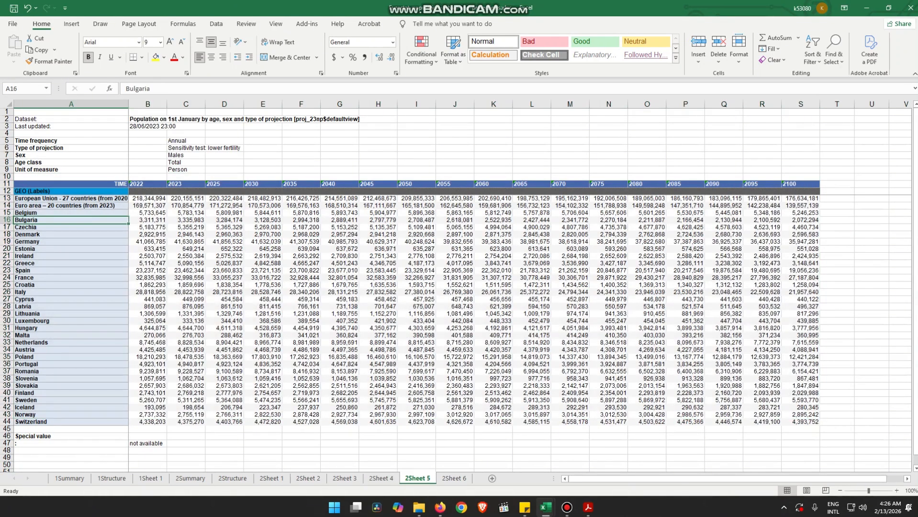
click(454, 478)
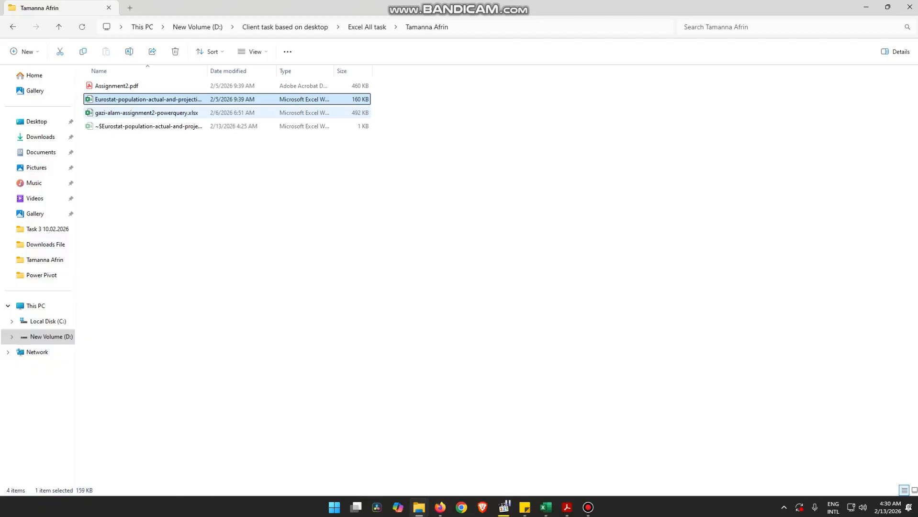
click(146, 113)
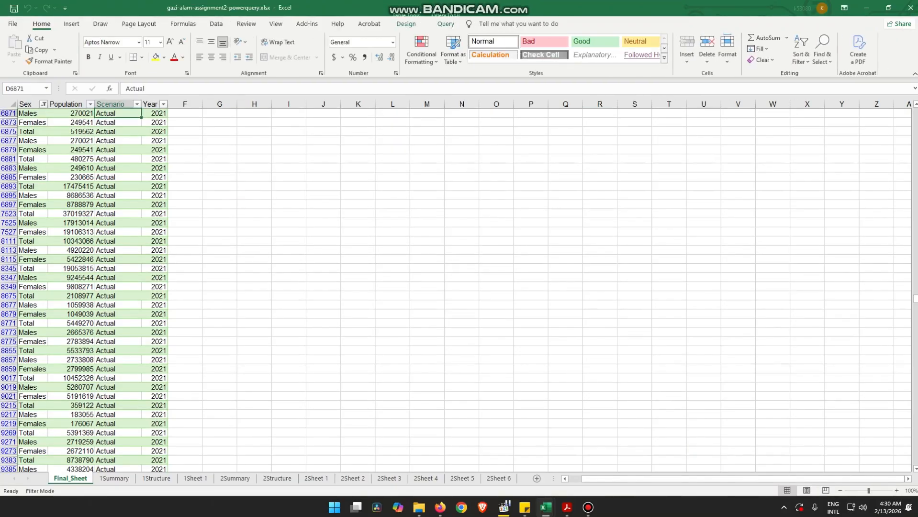
Return to the top of Final_Sheet and review the Scenario column's filter values without changing them.
scroll(84, 287, up, 4)
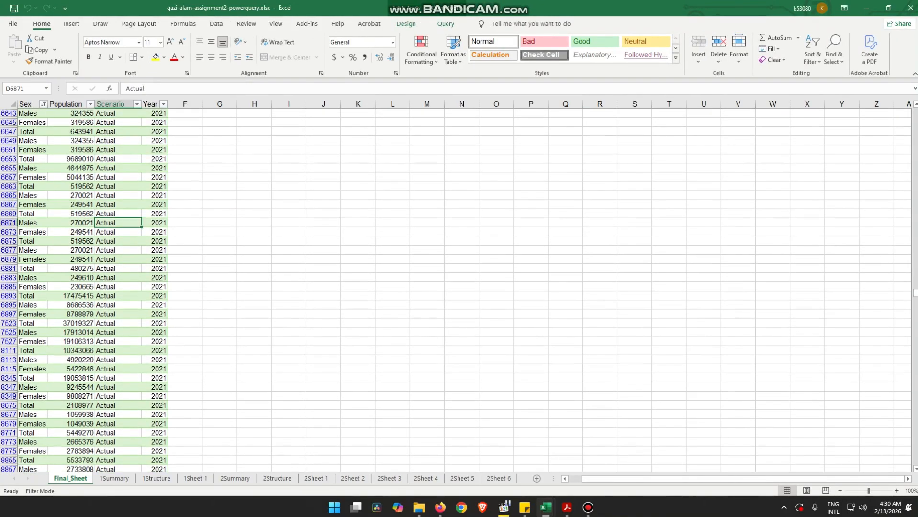
drag(914, 292, 915, 111)
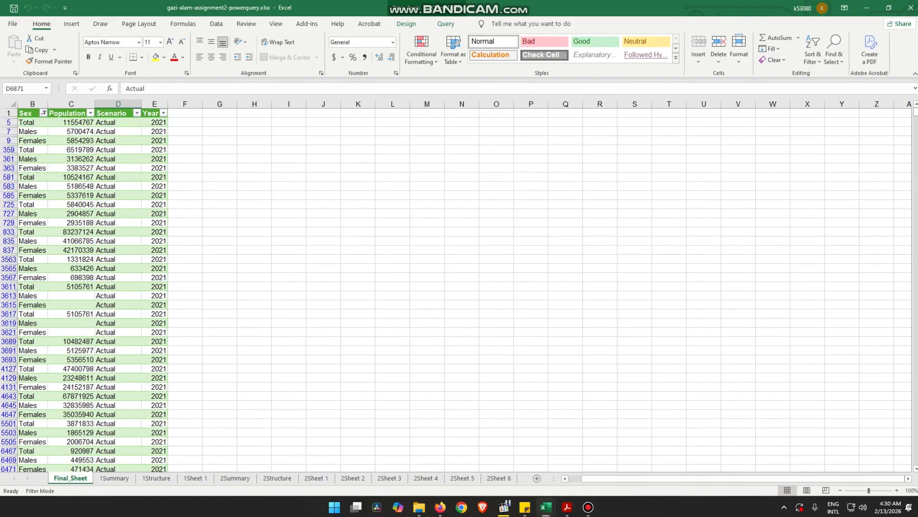
click(31, 109)
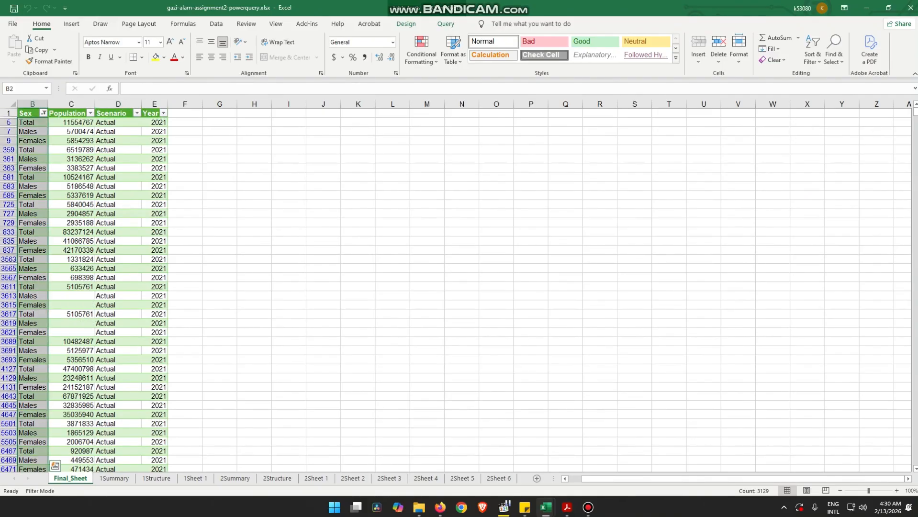
drag(647, 479, 630, 478)
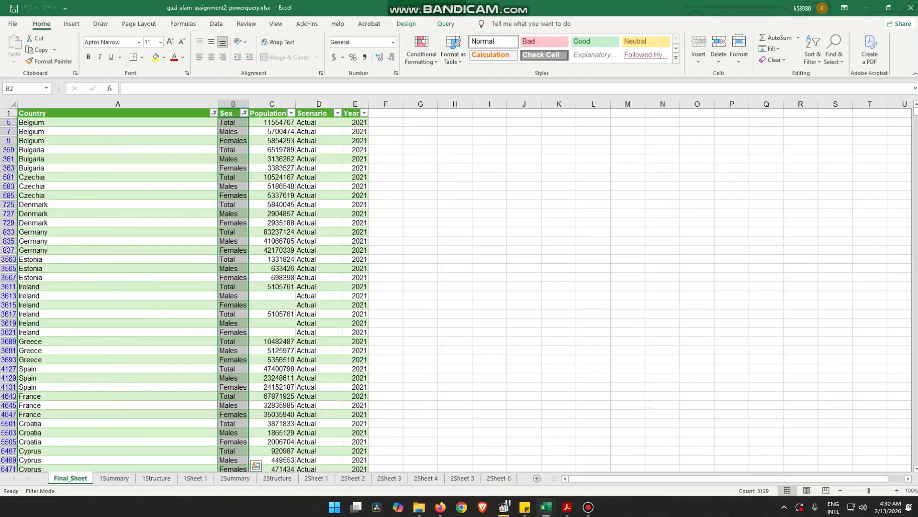
click(115, 113)
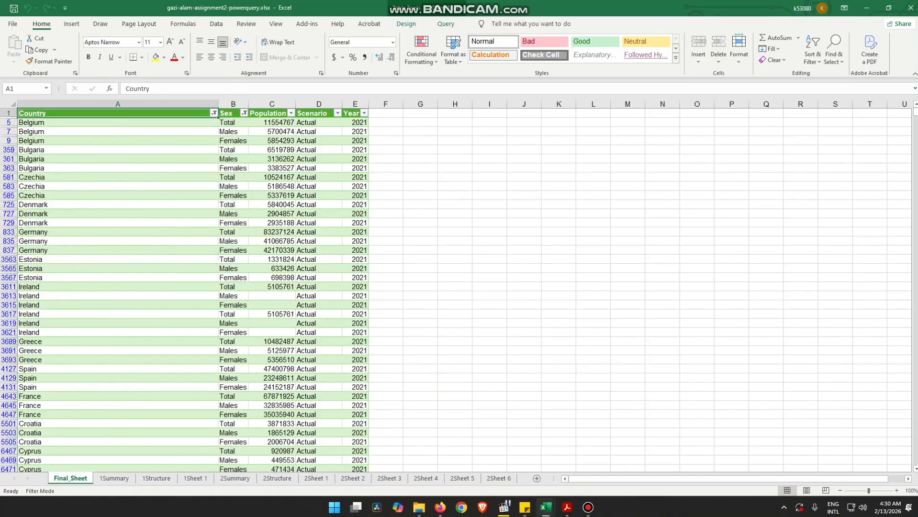
click(231, 113)
key(Right)
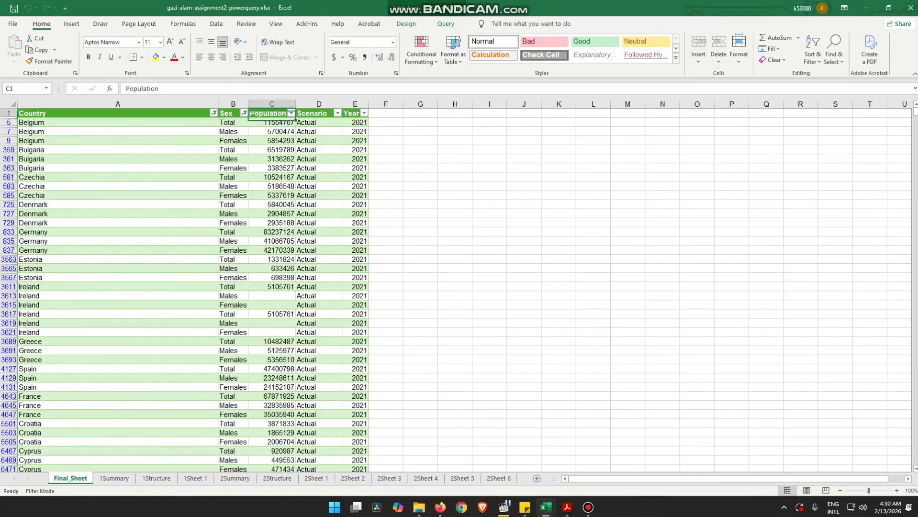
key(Right)
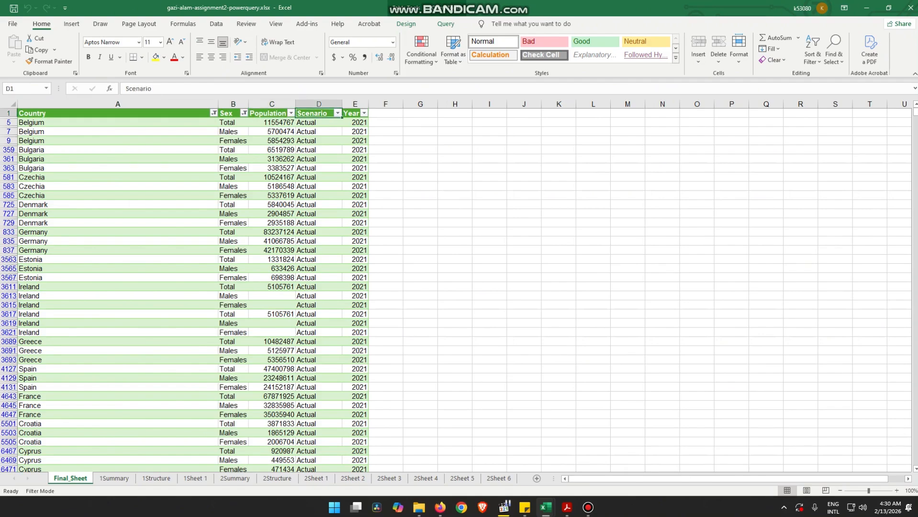
key(alt+Down)
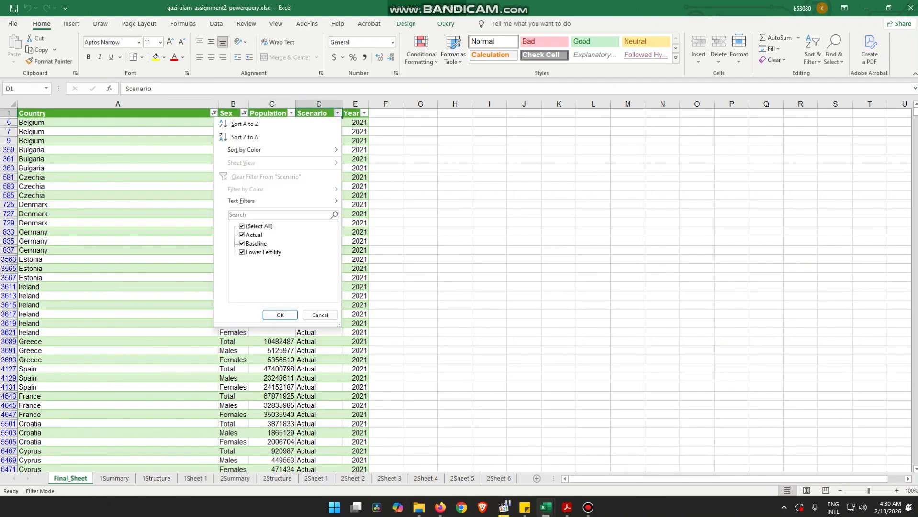
key(Down)
key(Down)
key(Down)
key(Down)
click(320, 315)
Check the Year column's filter values unchanged, then start a new blank workbook.
click(364, 113)
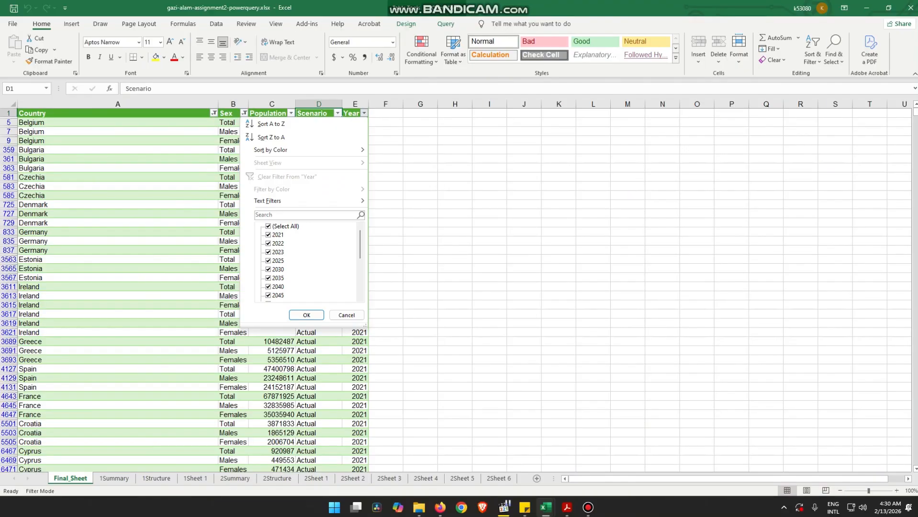
scroll(309, 261, down, 4)
click(347, 315)
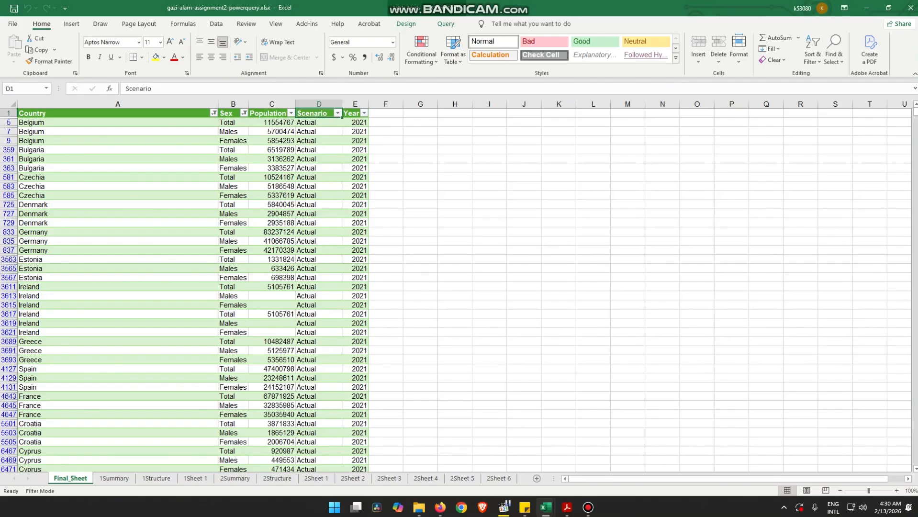
key(ctrl+n)
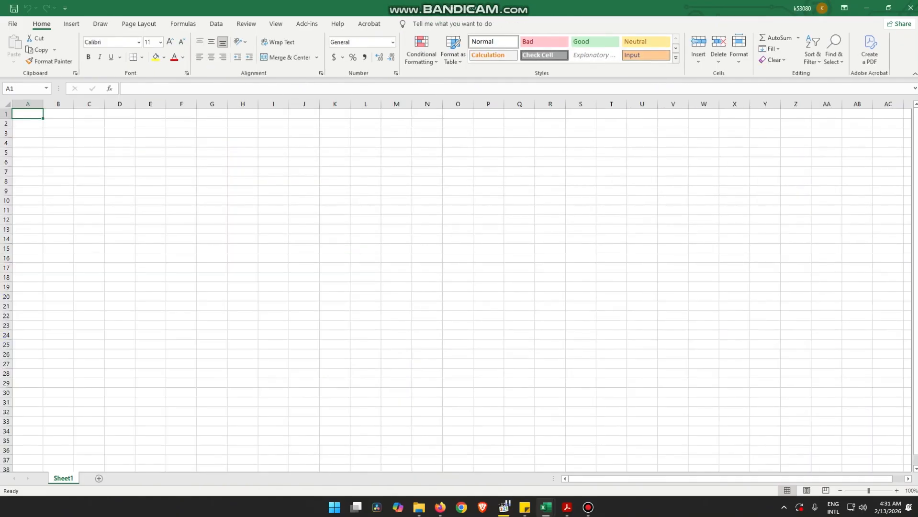
Import data from the Eurostat-population-actual-and-projections.xlsx workbook.
click(216, 24)
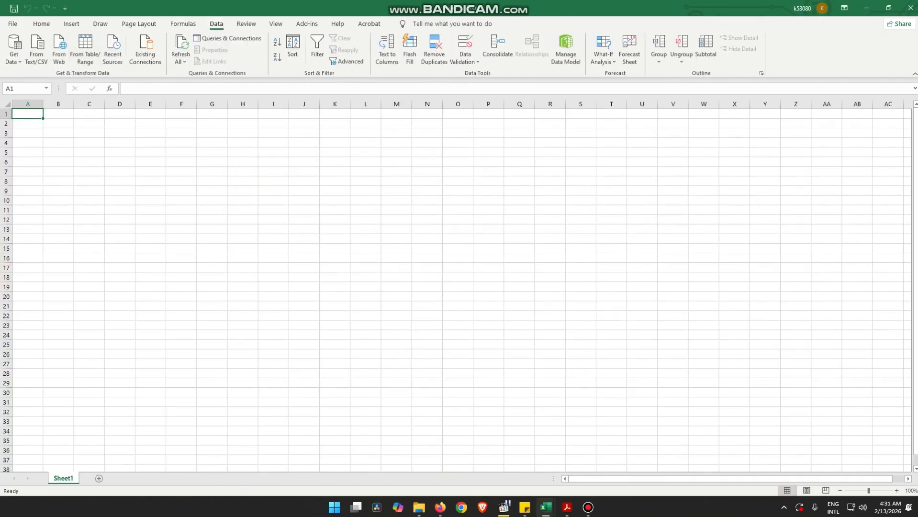
click(15, 48)
mouse_move(43, 78)
click(153, 79)
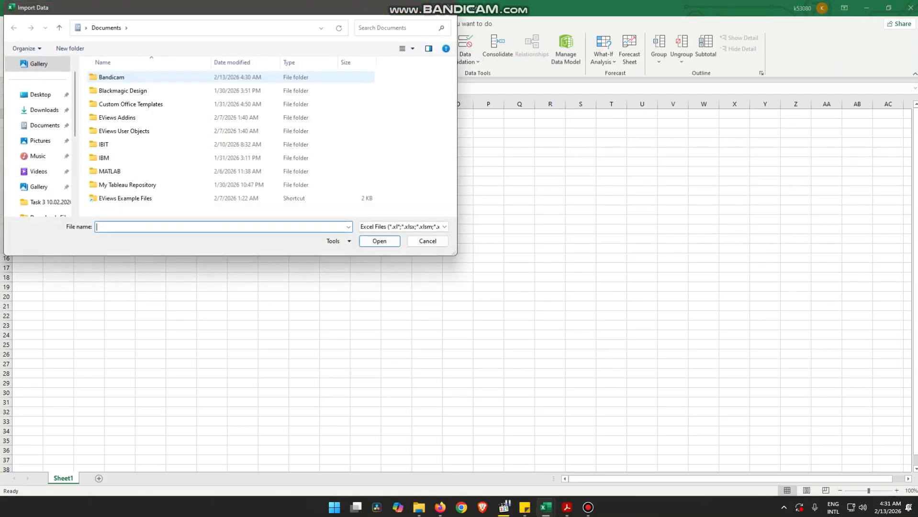
scroll(38, 87, down, 2)
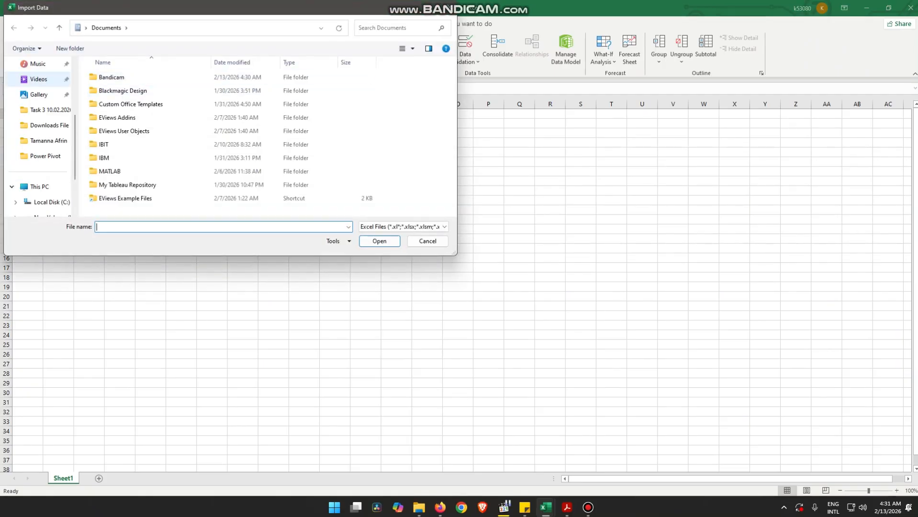
click(48, 140)
click(148, 77)
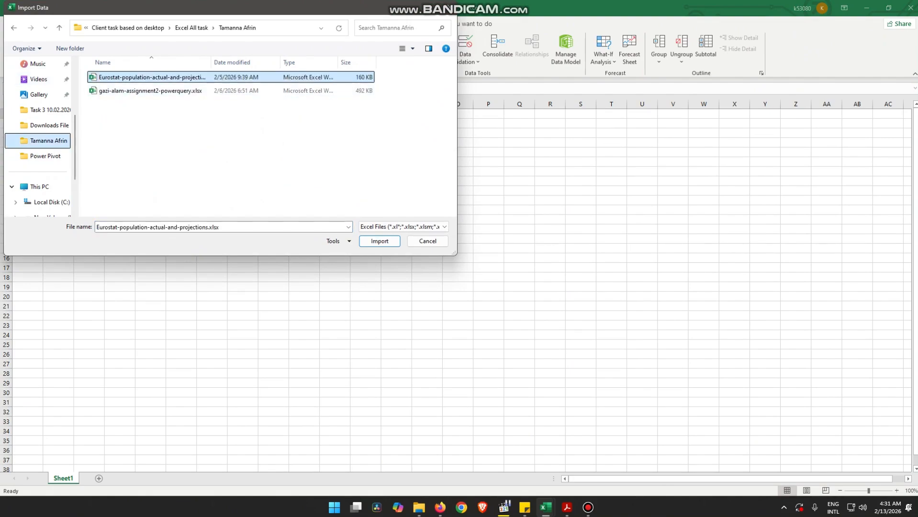
key(Return)
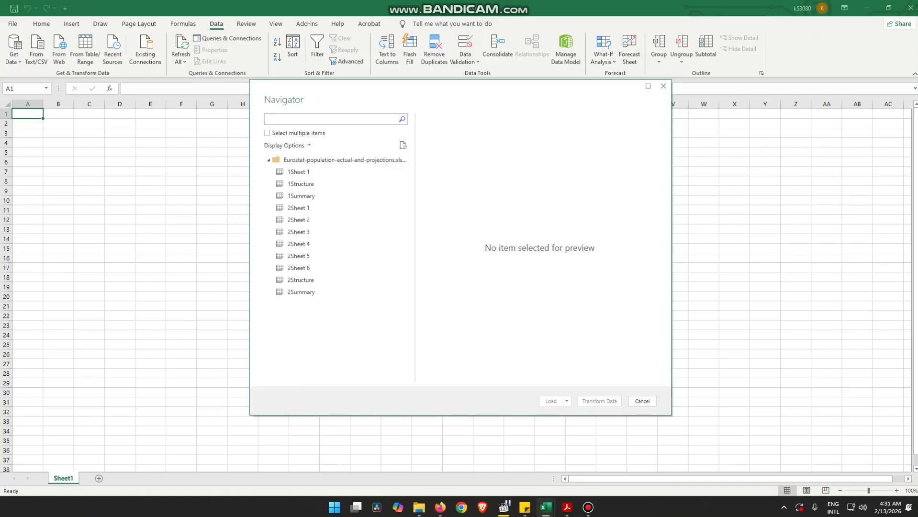
Enable multiple selection and tick 1Sheet 1 and 2Sheet 1 through 2Sheet 5 in the Navigator.
click(267, 133)
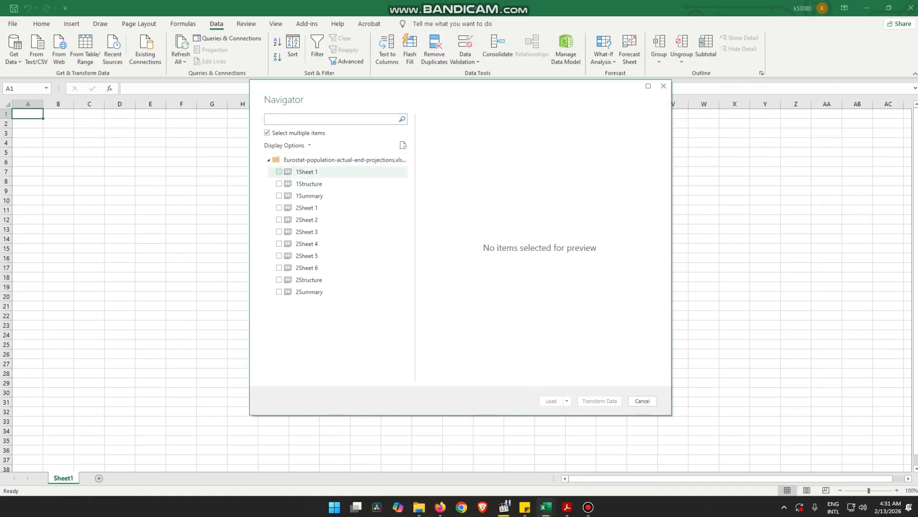
click(279, 172)
click(278, 208)
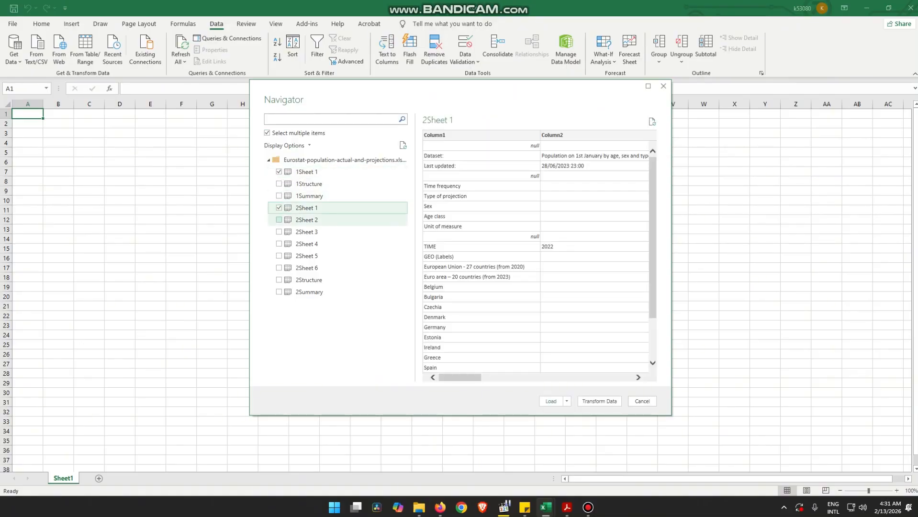
click(279, 219)
click(279, 232)
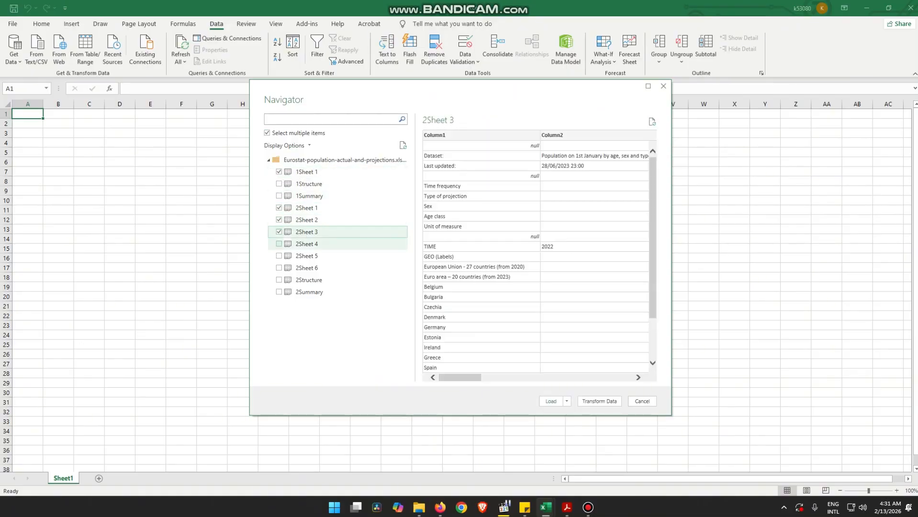
click(279, 244)
click(279, 256)
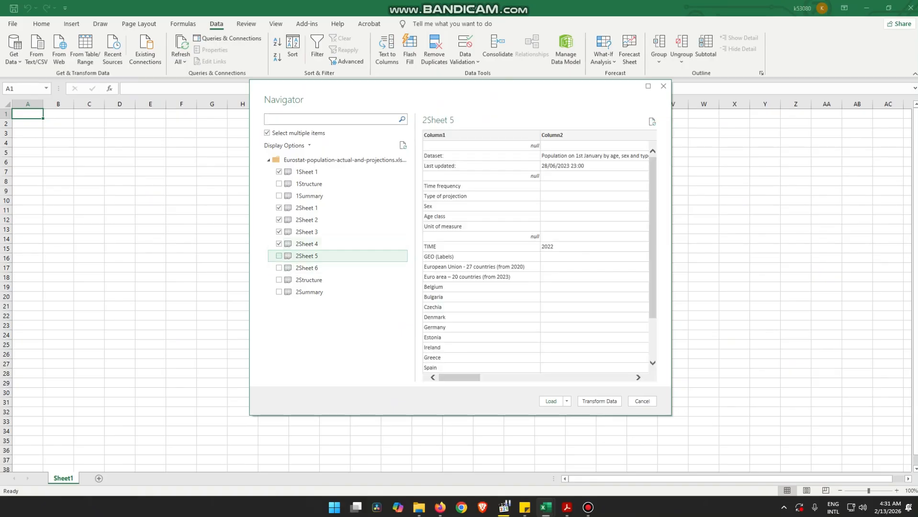
click(279, 256)
click(279, 268)
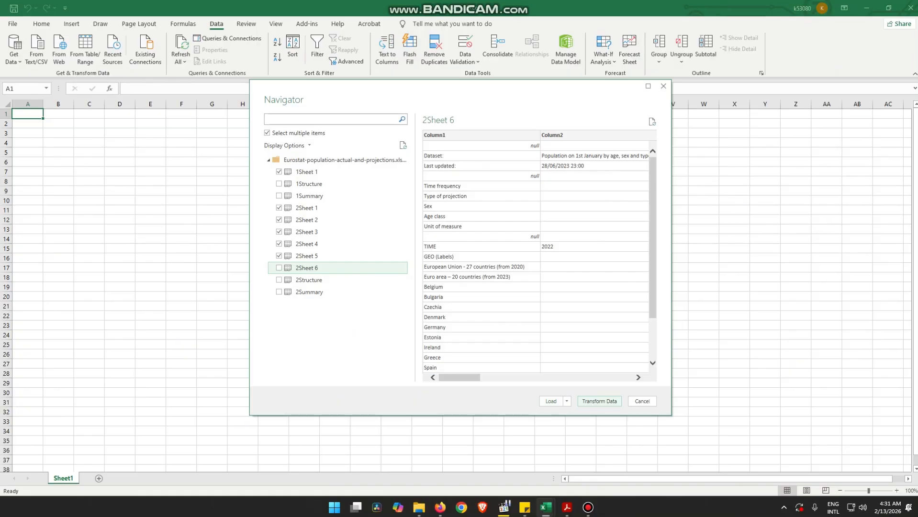
Load the chosen sheets into Power Query and duplicate the 1Sheet 1 query as Actual_2021.
click(599, 401)
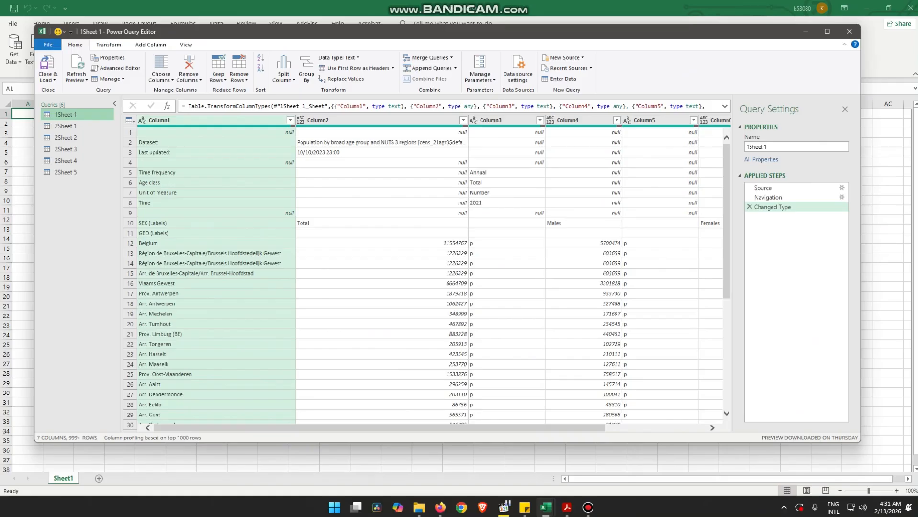
right_click(88, 115)
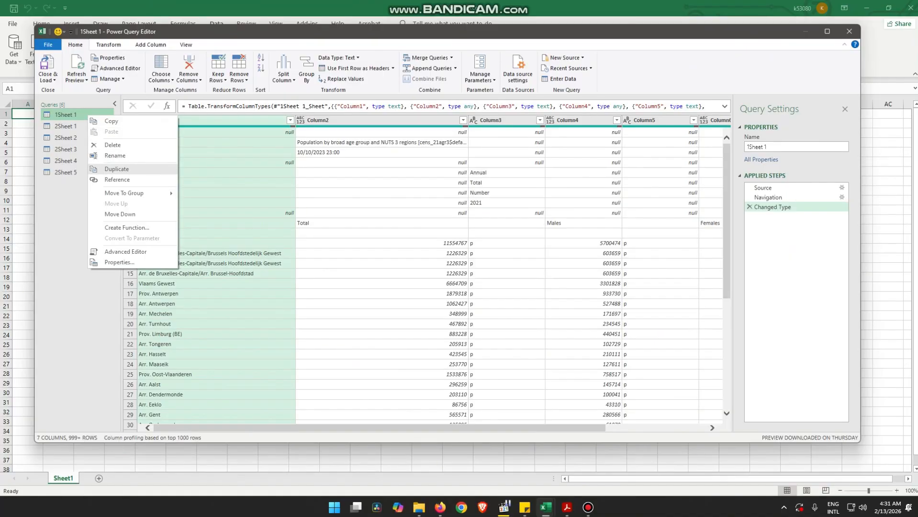
click(117, 169)
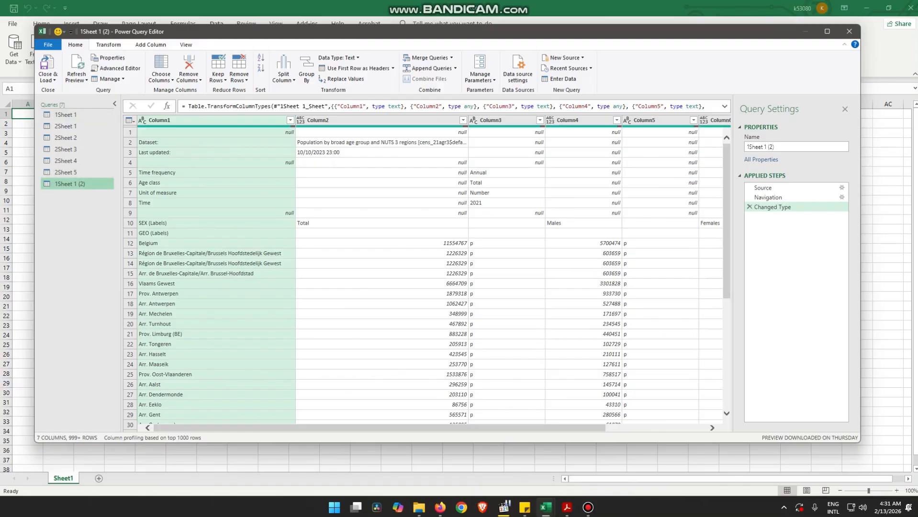
right_click(78, 186)
click(101, 226)
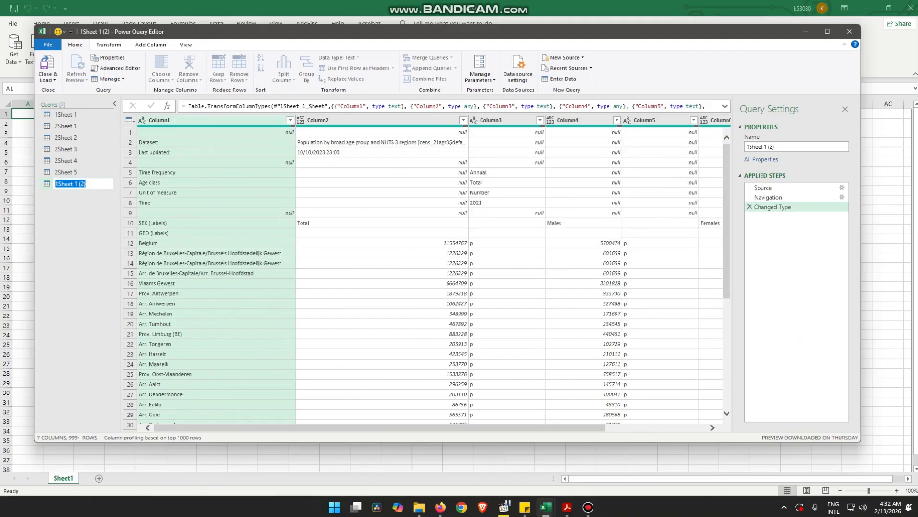
text(Actual_2021)
key(Return)
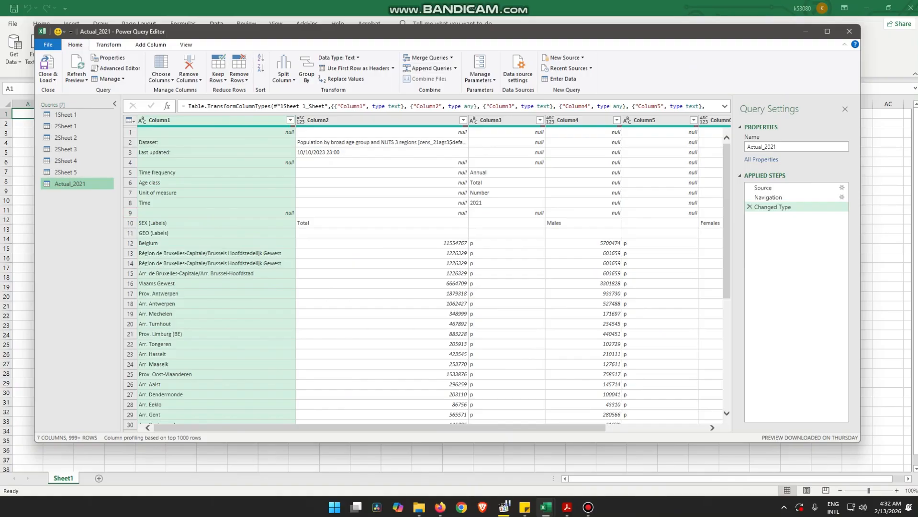
Maximise the Power Query Editor and remove the top 9 rows from Actual_2021.
click(827, 31)
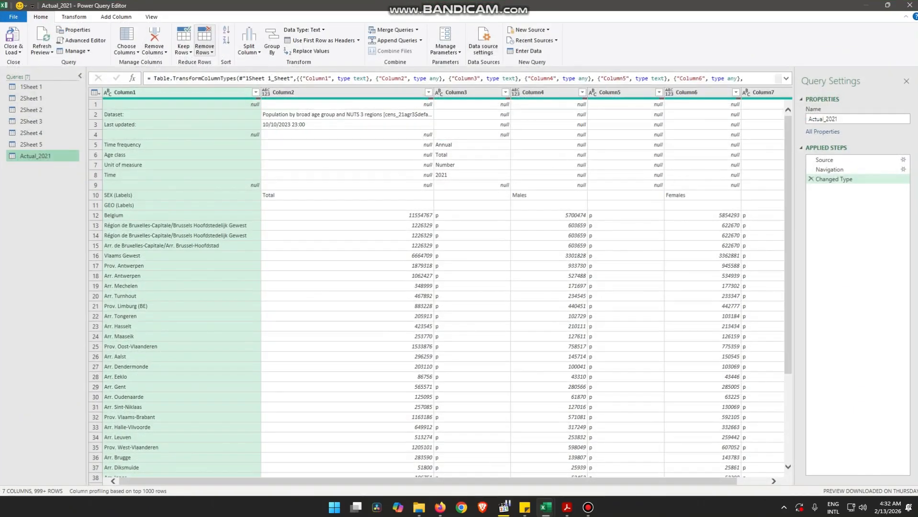
click(204, 48)
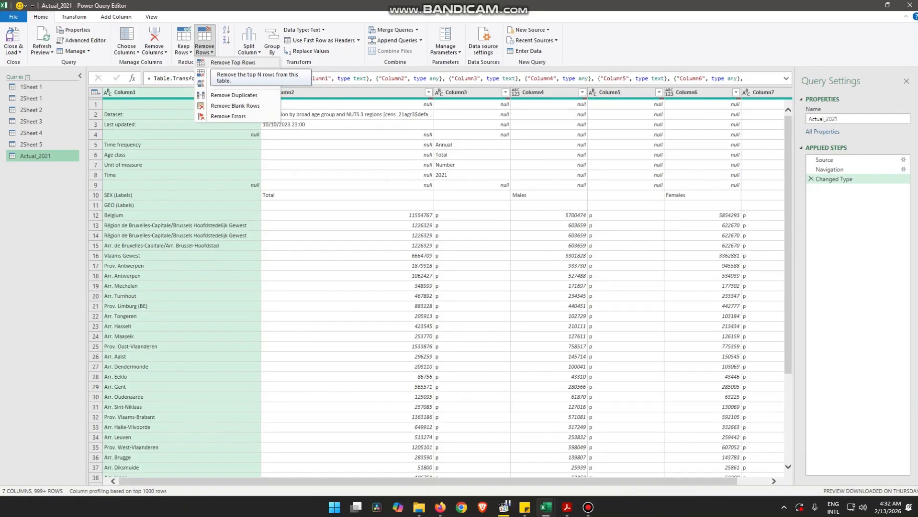
click(233, 62)
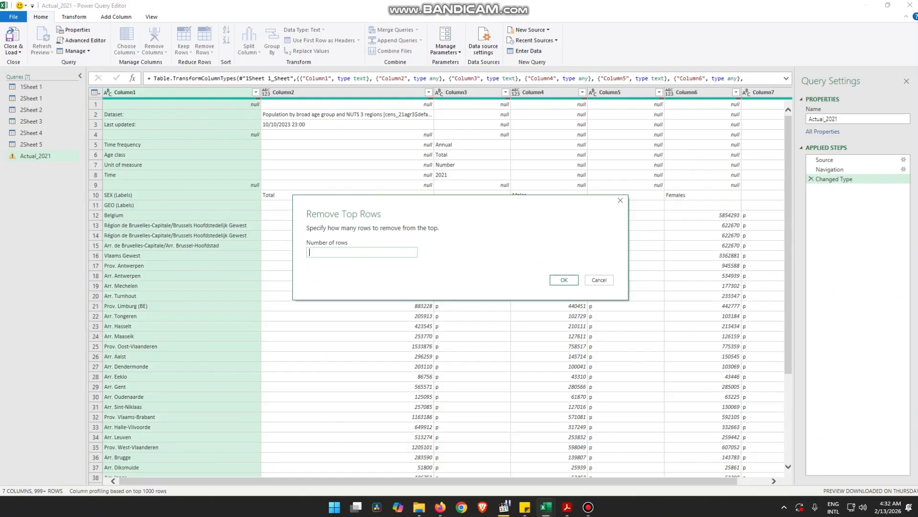
drag(393, 212, 381, 248)
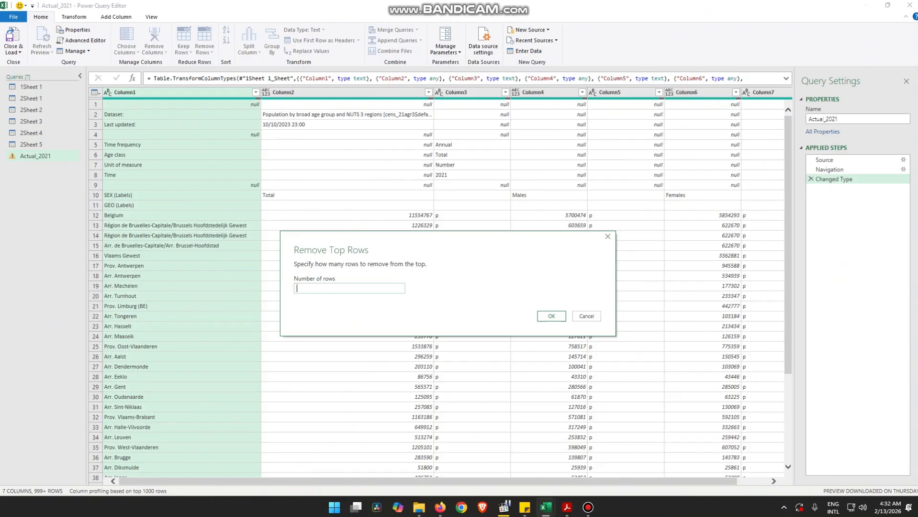
text(9)
key(Return)
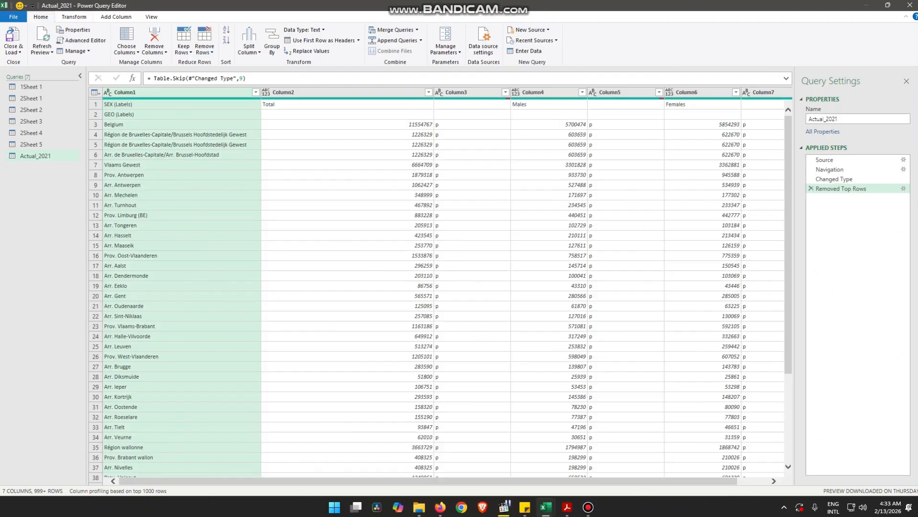
Use the first row as headers, then delete the empty unnamed, _1 and _2 columns.
click(73, 16)
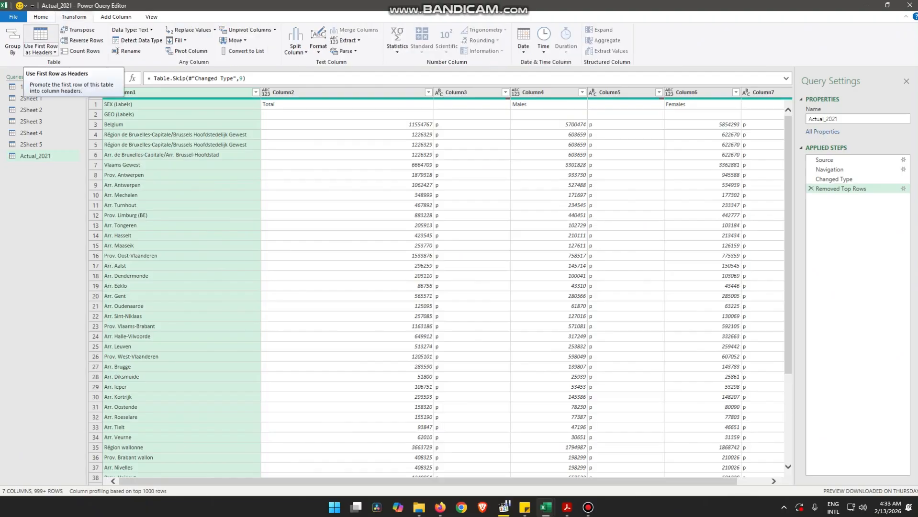
click(41, 42)
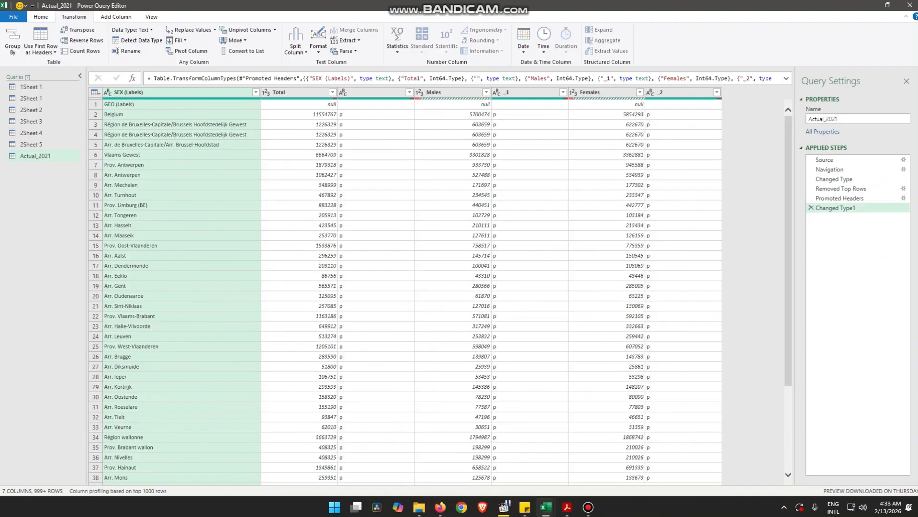
click(374, 93)
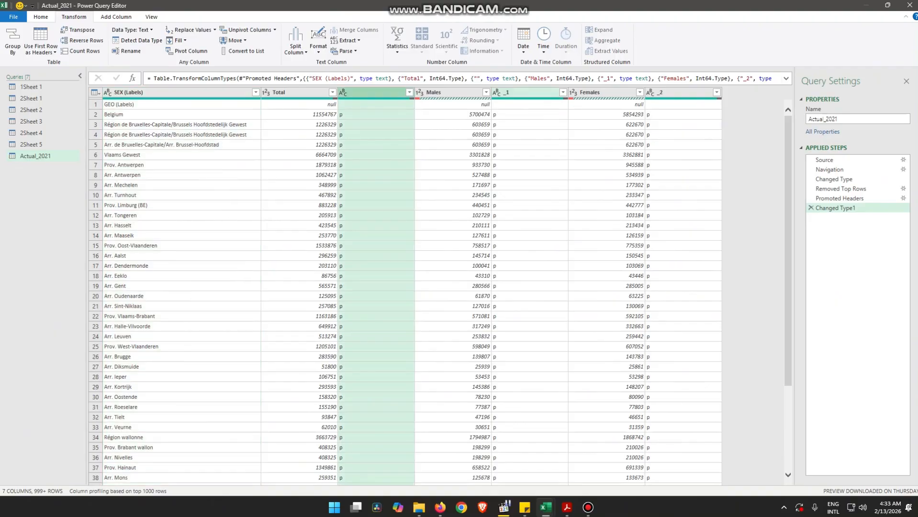
ctrl+click(528, 92)
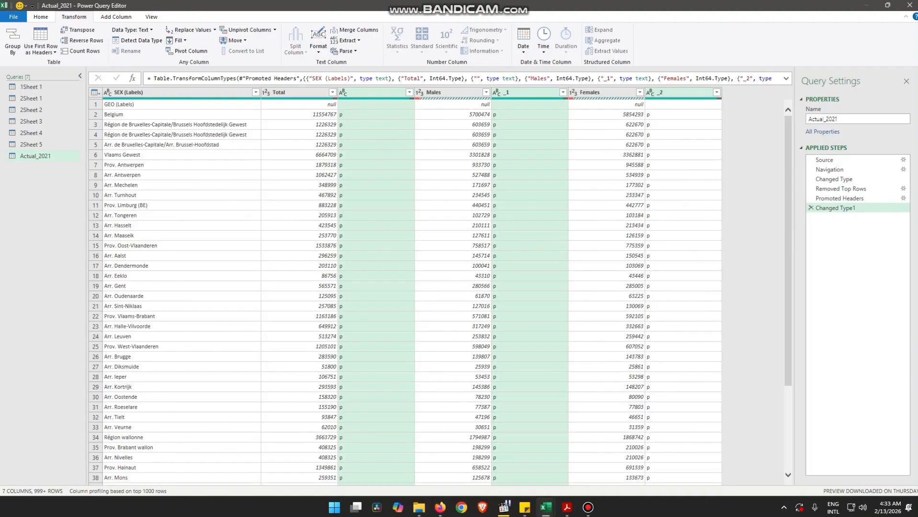
ctrl+click(673, 92)
right_click(673, 94)
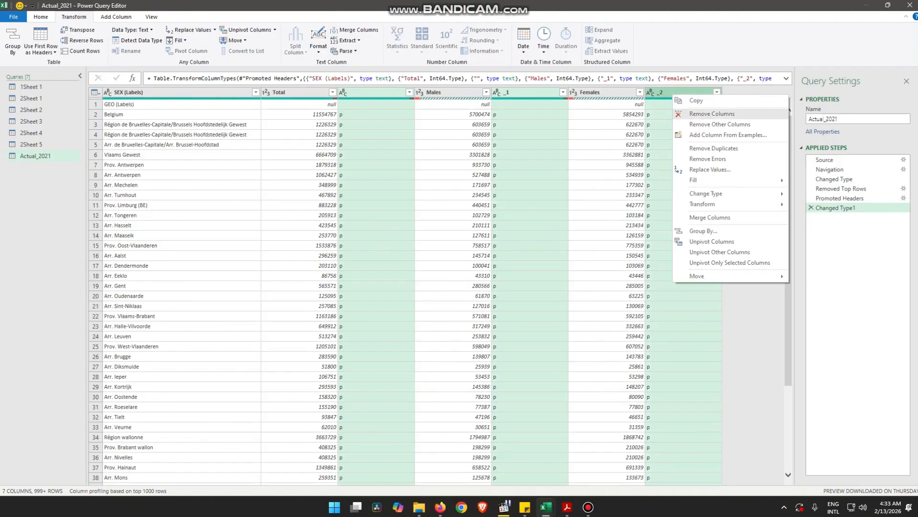
click(713, 114)
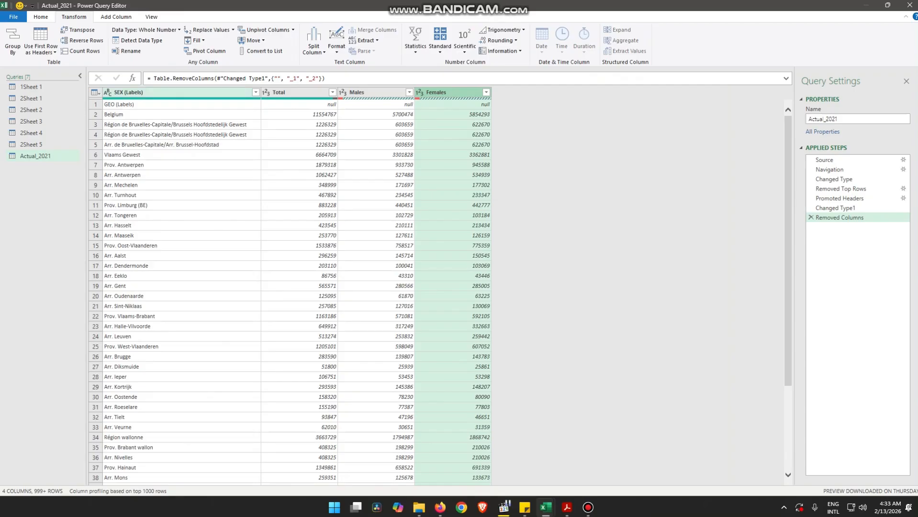
click(299, 165)
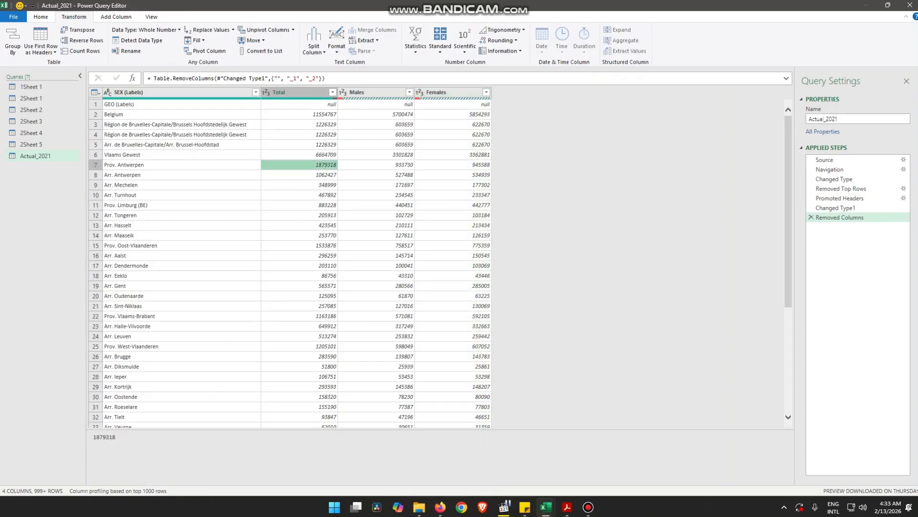
mouse_move(545, 507)
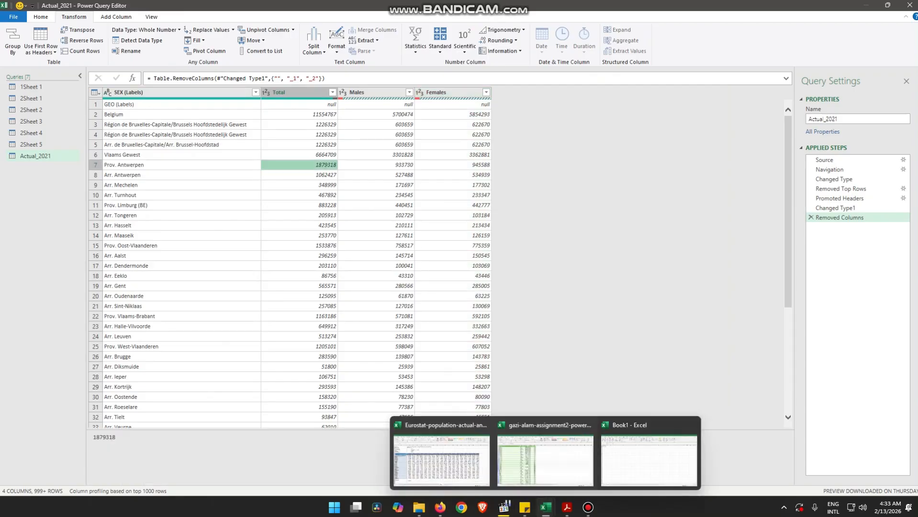
click(545, 460)
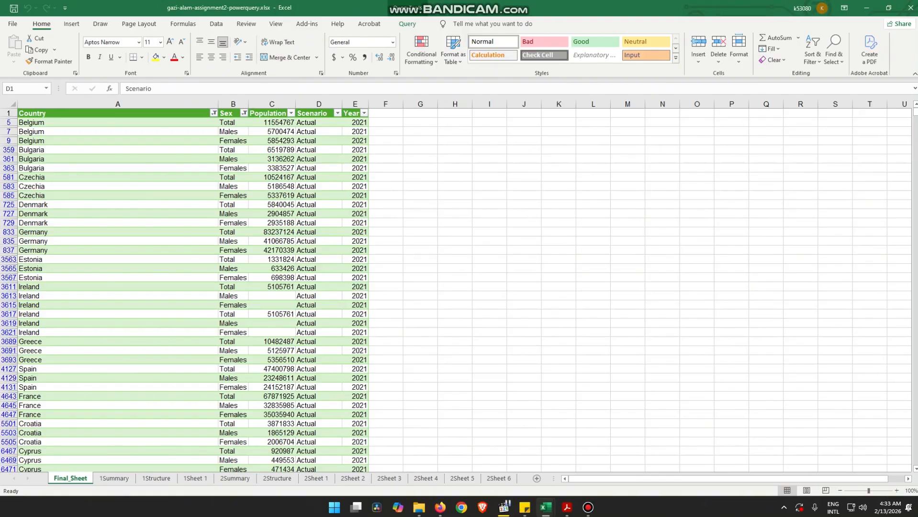
mouse_move(545, 508)
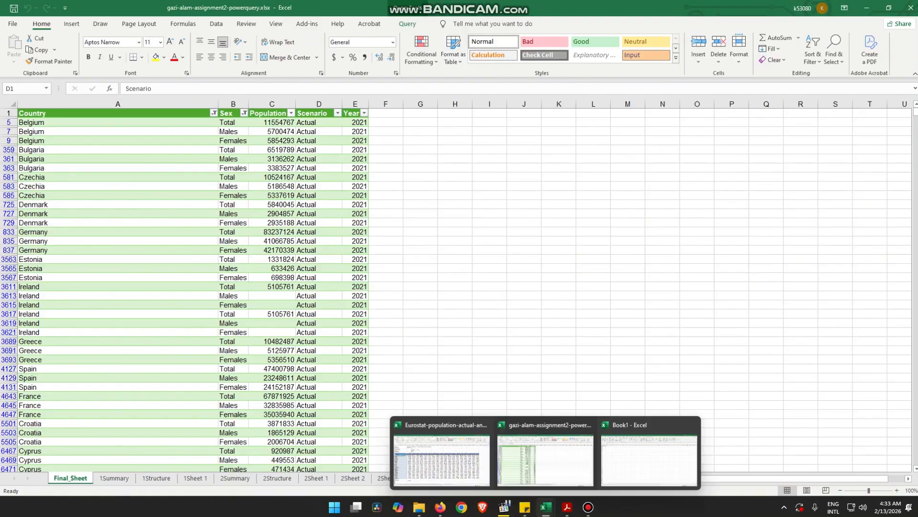
mouse_move(440, 454)
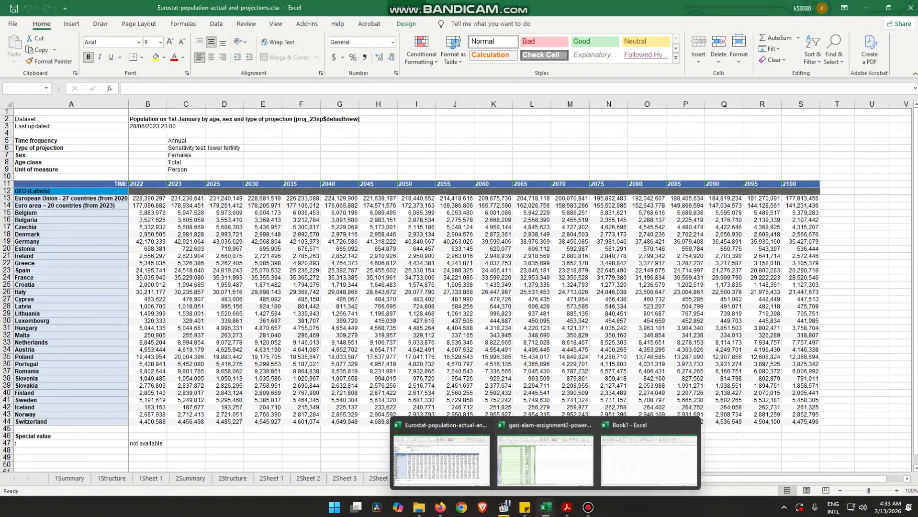
click(546, 507)
click(648, 455)
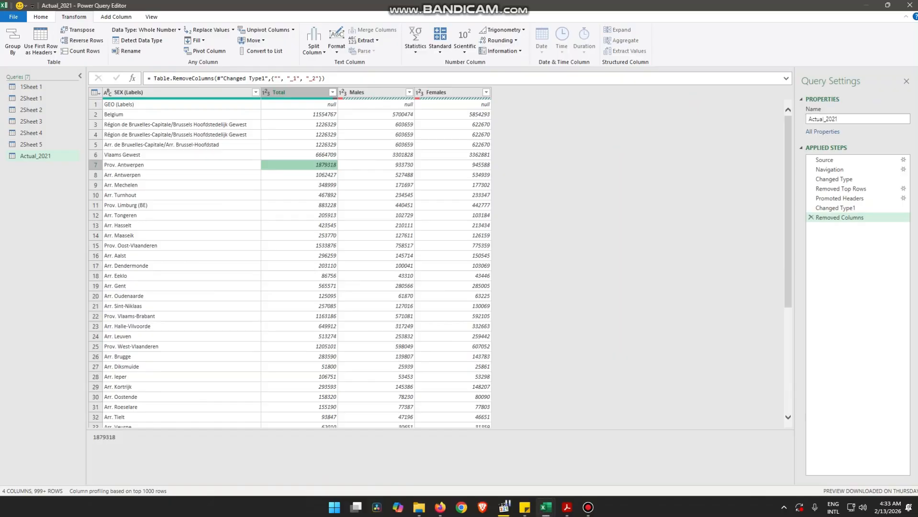
Unpivot the Total, Males and Females columns into attribute-value rows.
click(298, 92)
ctrl+click(372, 92)
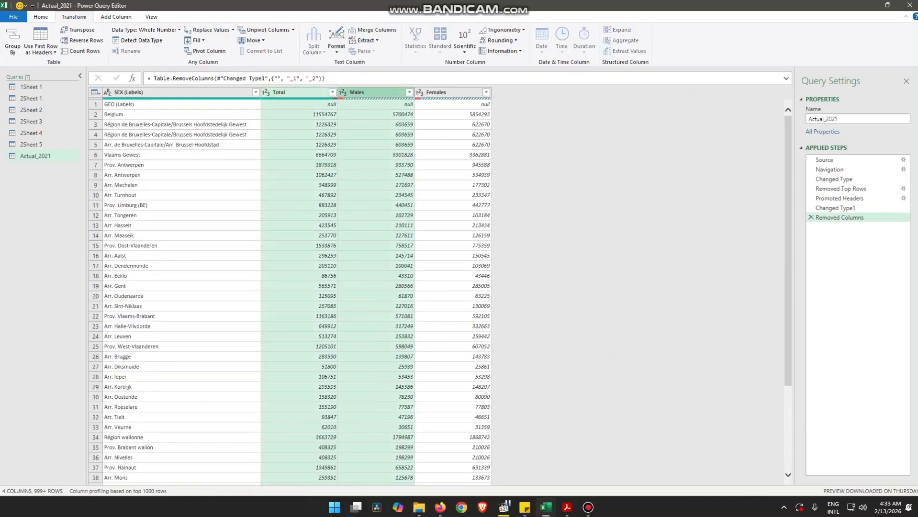
ctrl+click(450, 93)
right_click(451, 92)
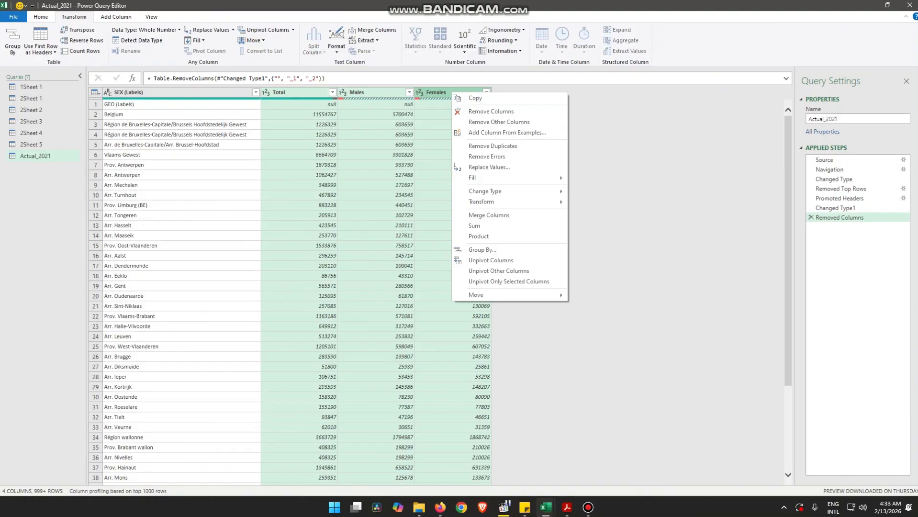
click(491, 260)
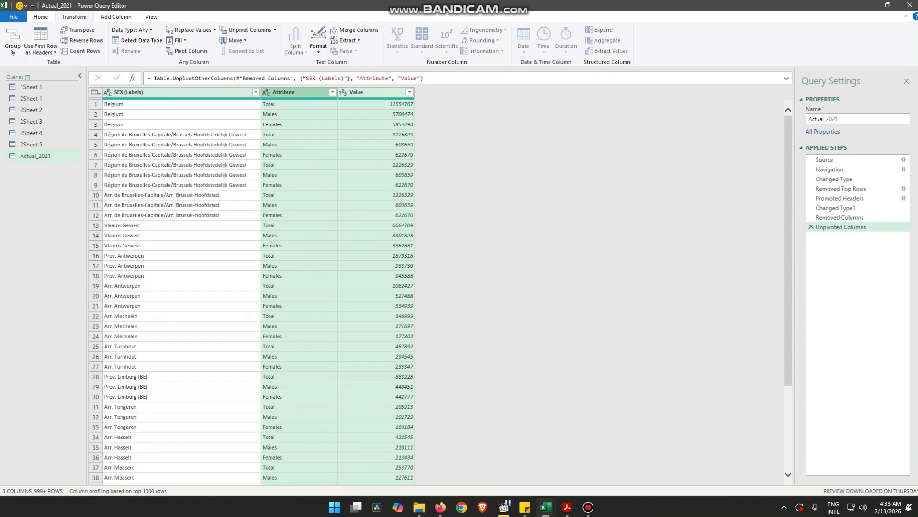
Rename the columns to Country, SEX and Population.
double_click(129, 92)
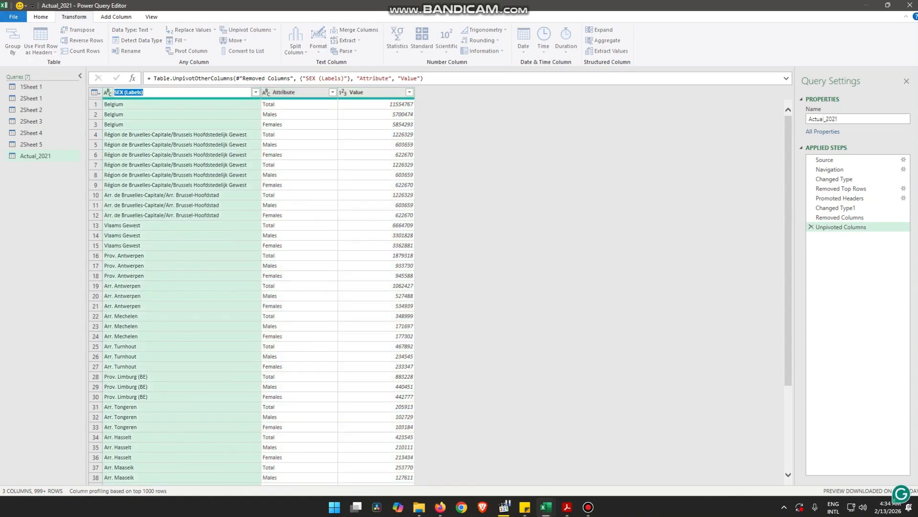
text(Country)
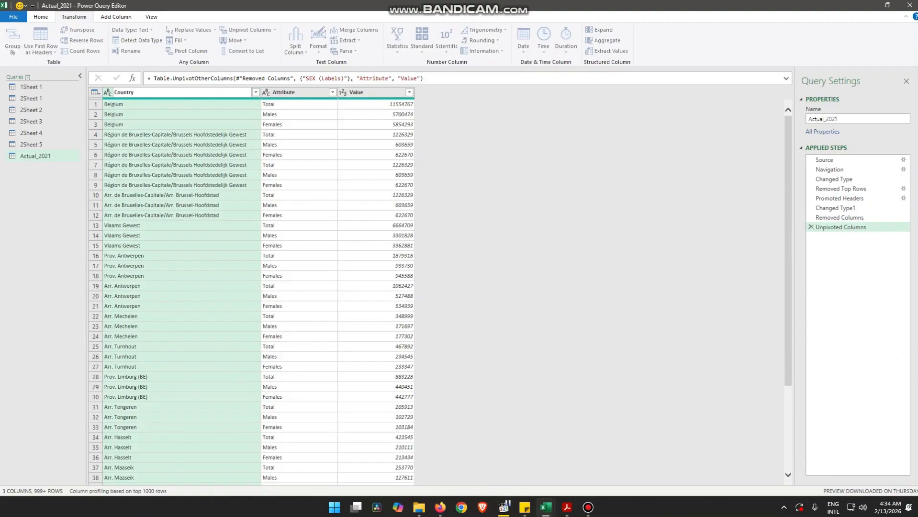
key(Tab)
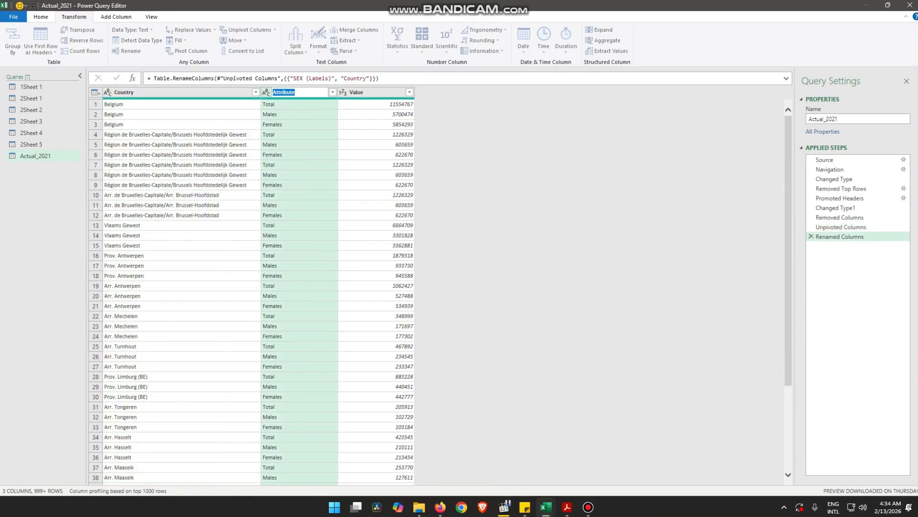
text(SEX)
key(Return)
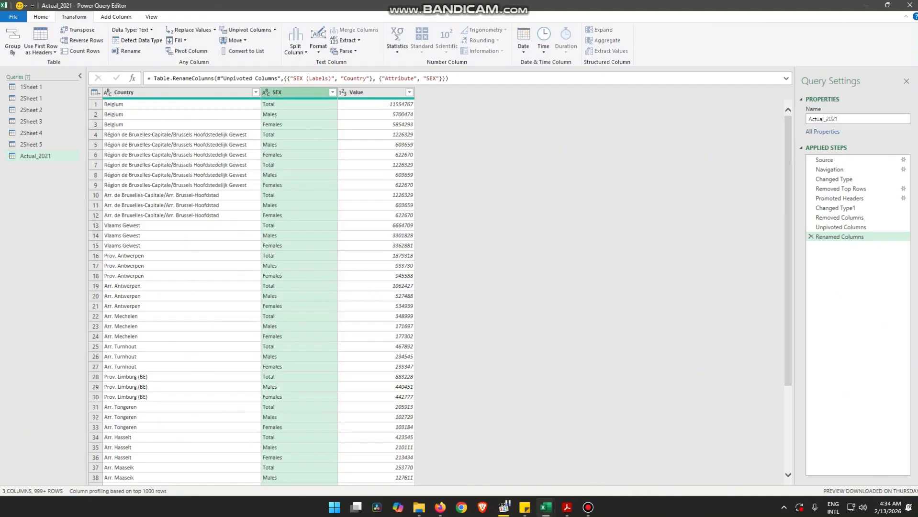
click(357, 93)
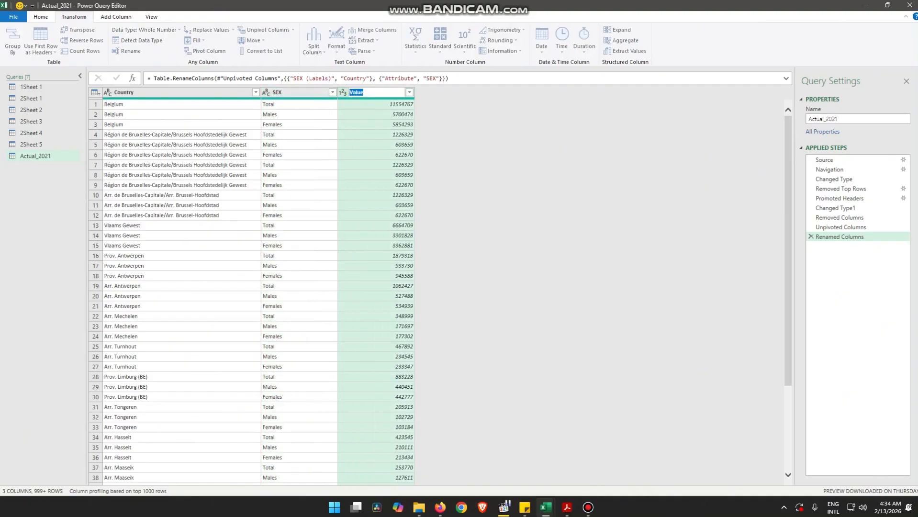
double_click(356, 92)
text(Population)
key(Return)
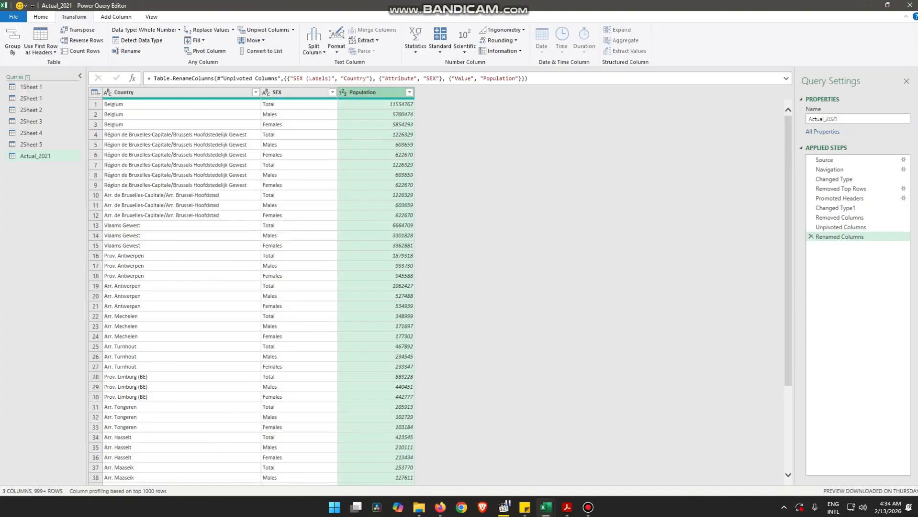
Add a custom column named Year with the formula 2021.
click(116, 17)
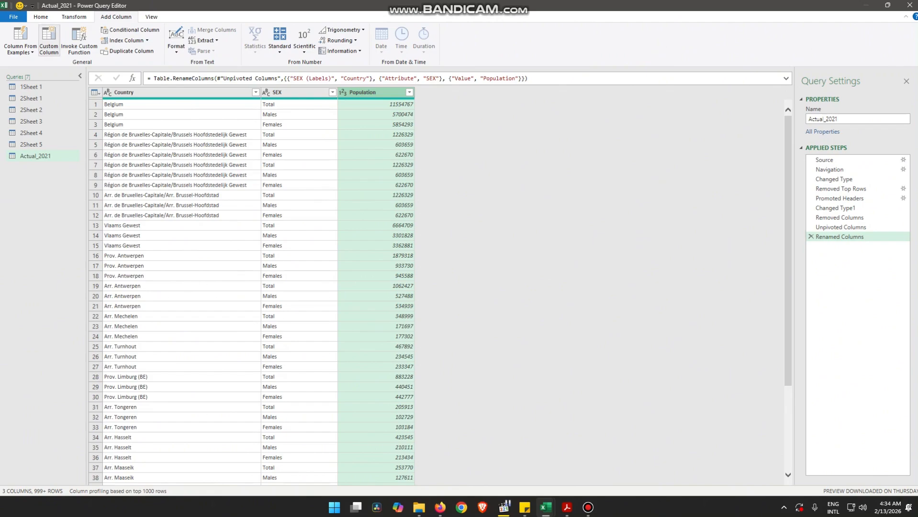
click(48, 39)
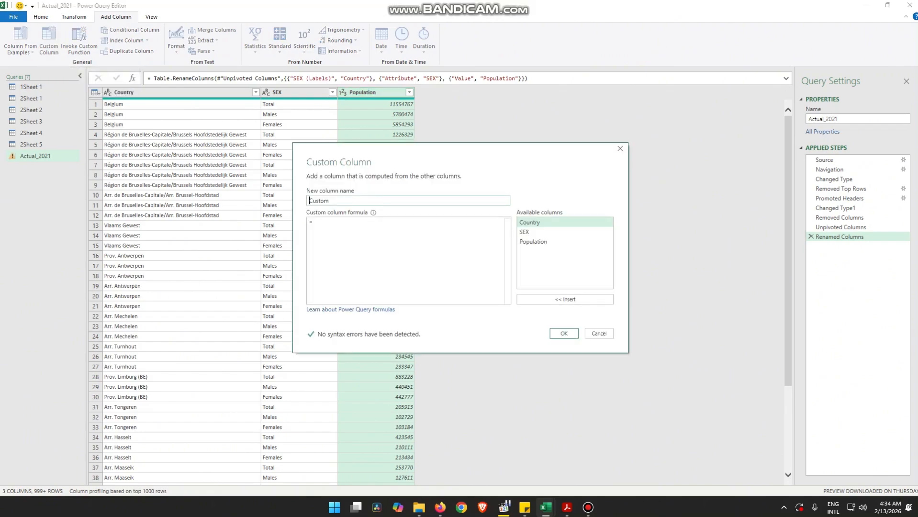
drag(459, 154, 623, 152)
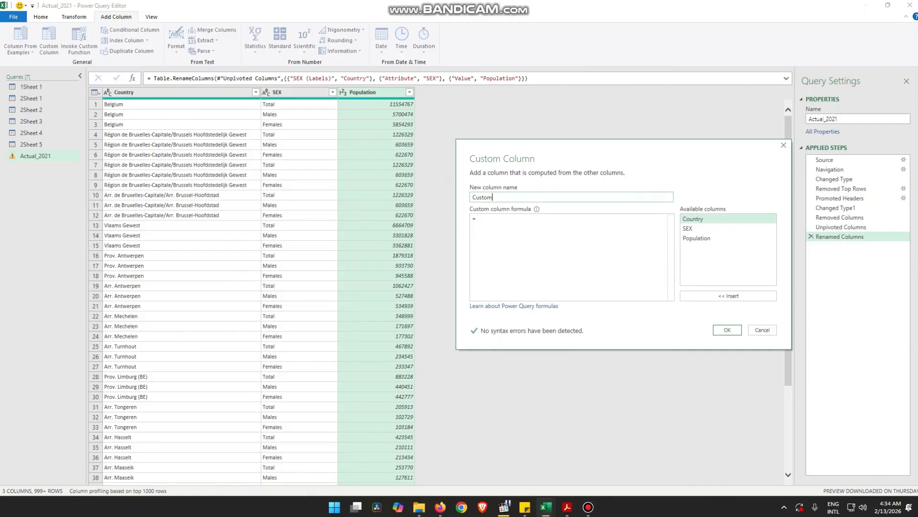
double_click(482, 197)
text(Year)
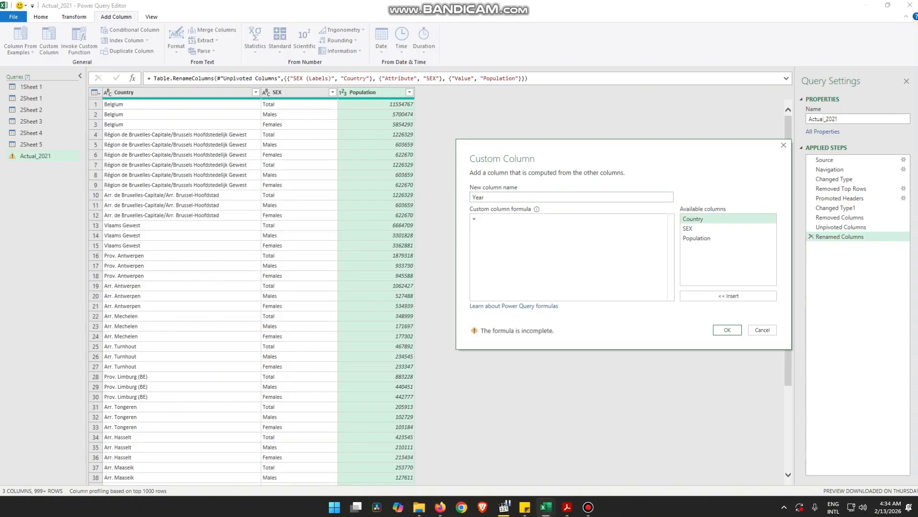
text(2021)
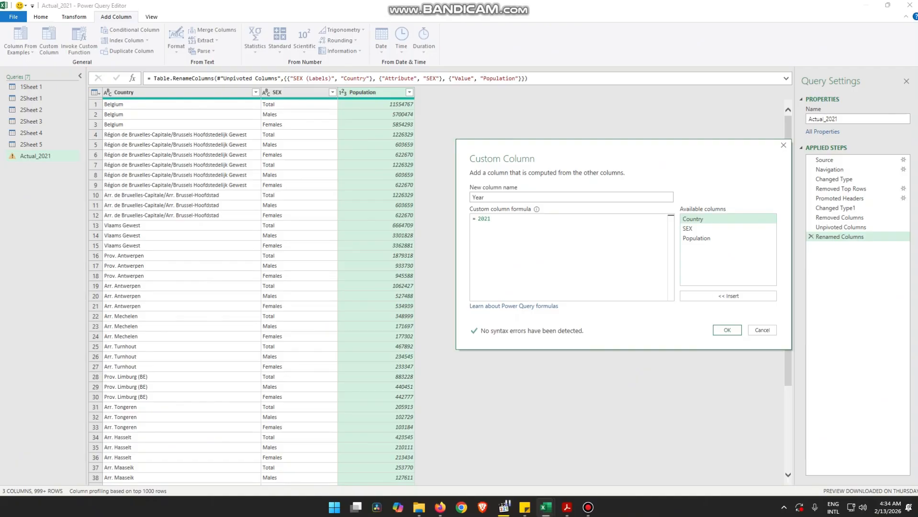
click(727, 329)
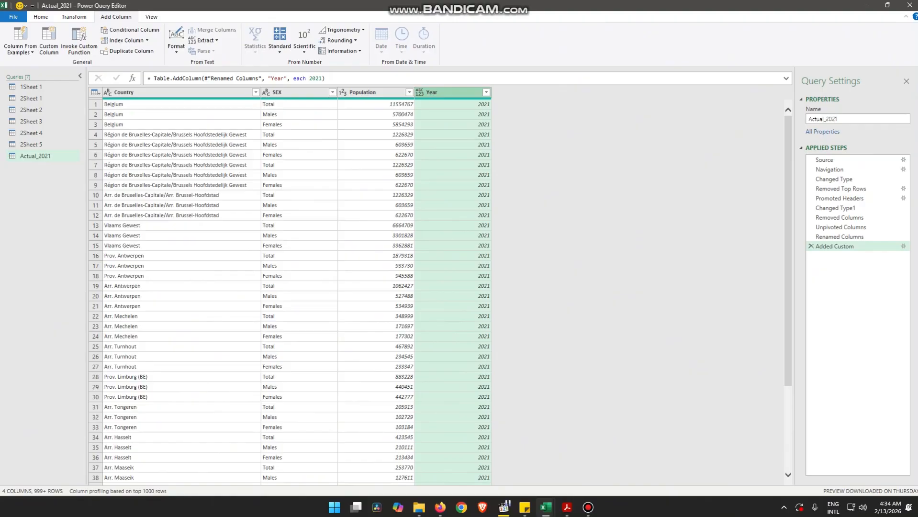
Duplicate the Year column, set the copy's type to Text and rename it Scenario.
right_click(449, 92)
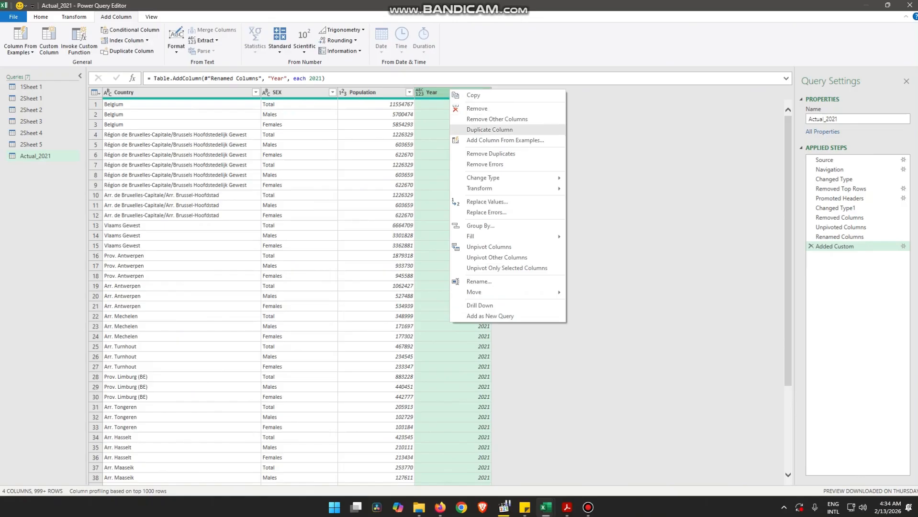
click(489, 129)
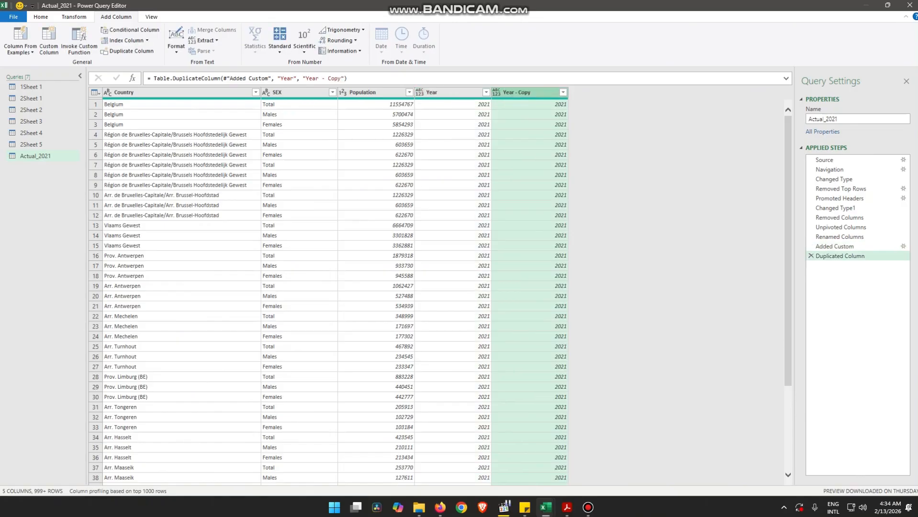
right_click(520, 93)
click(496, 92)
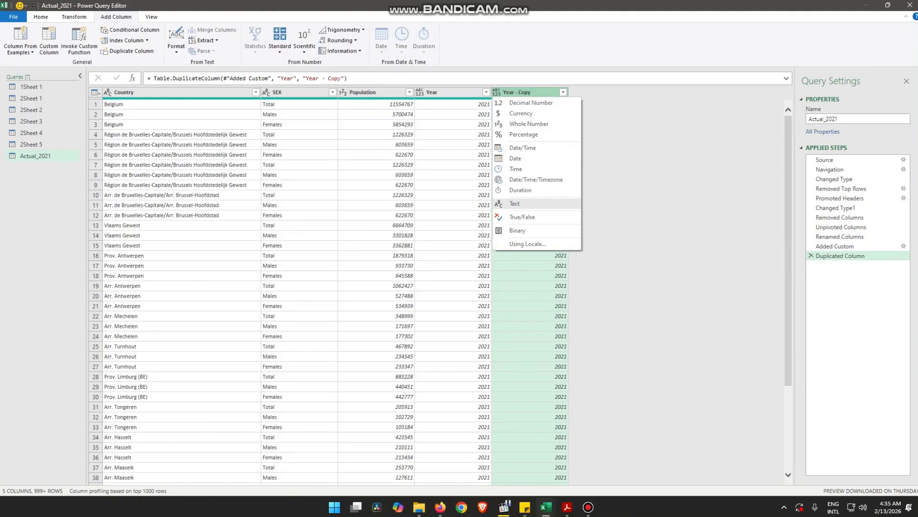
click(514, 204)
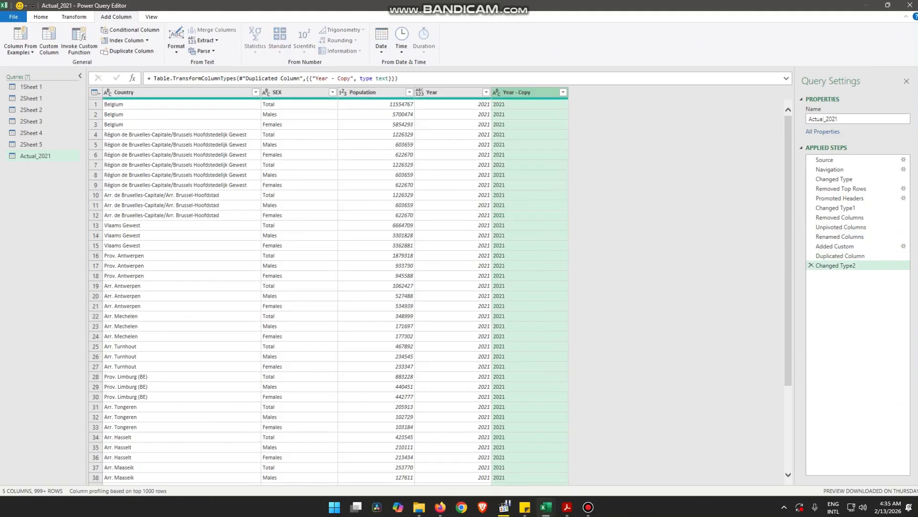
key(F2)
text(Scenario)
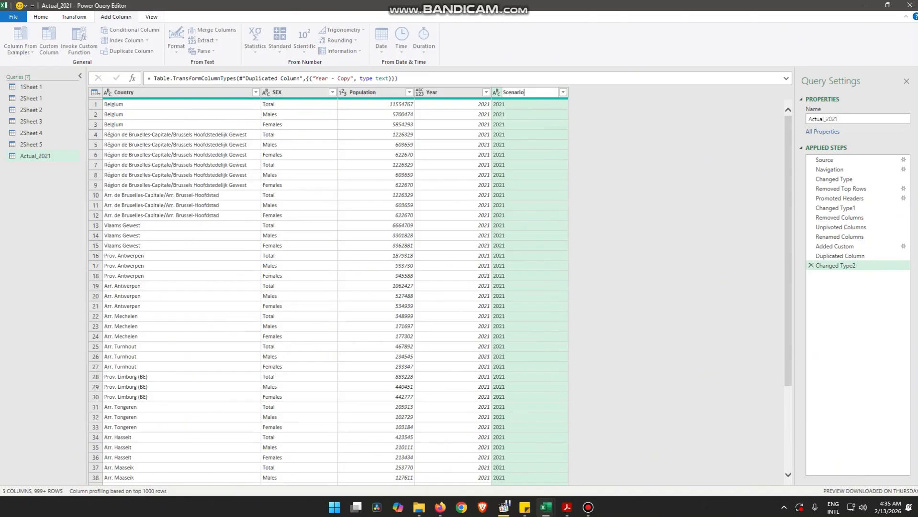
key(Return)
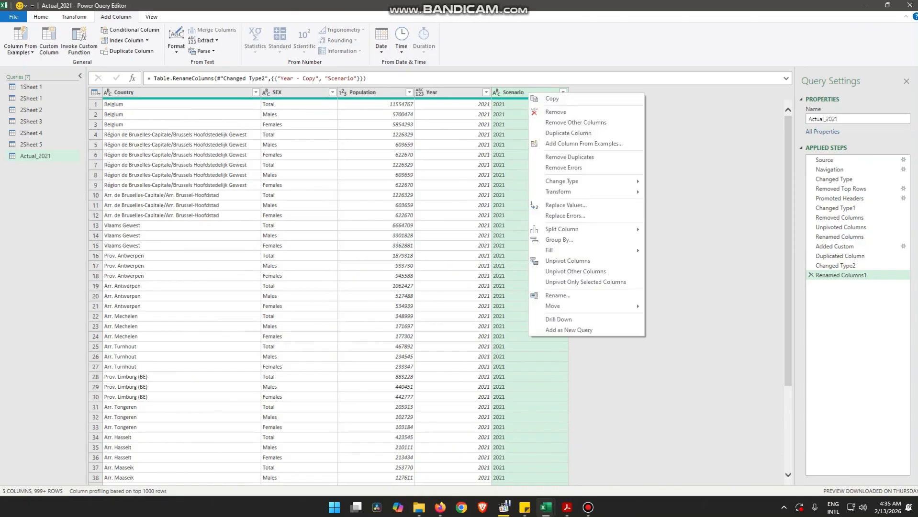
Replace 2021 with Actual in the Scenario column and confirm its data type is unchanged.
right_click(528, 94)
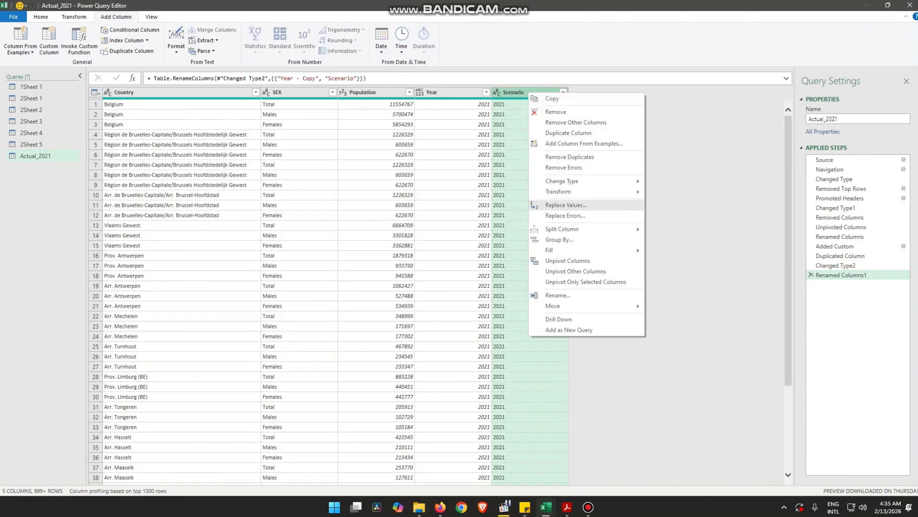
click(566, 205)
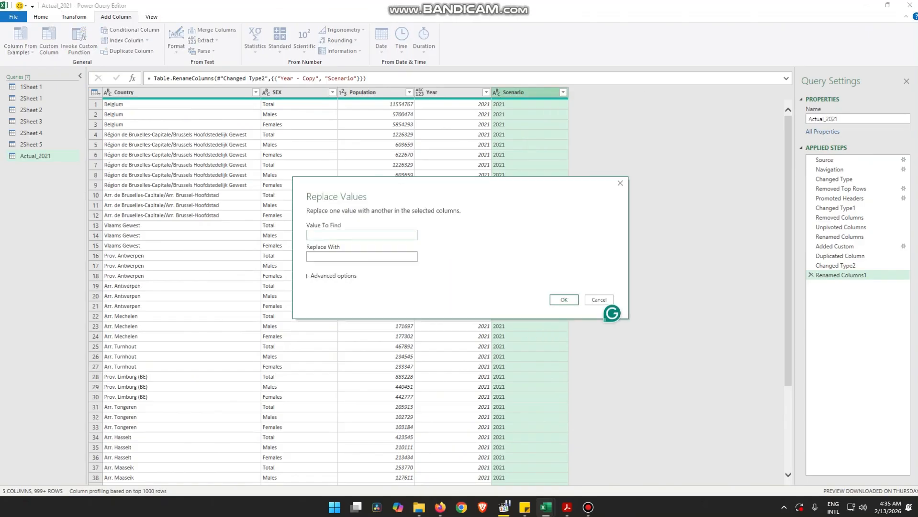
drag(394, 185, 602, 177)
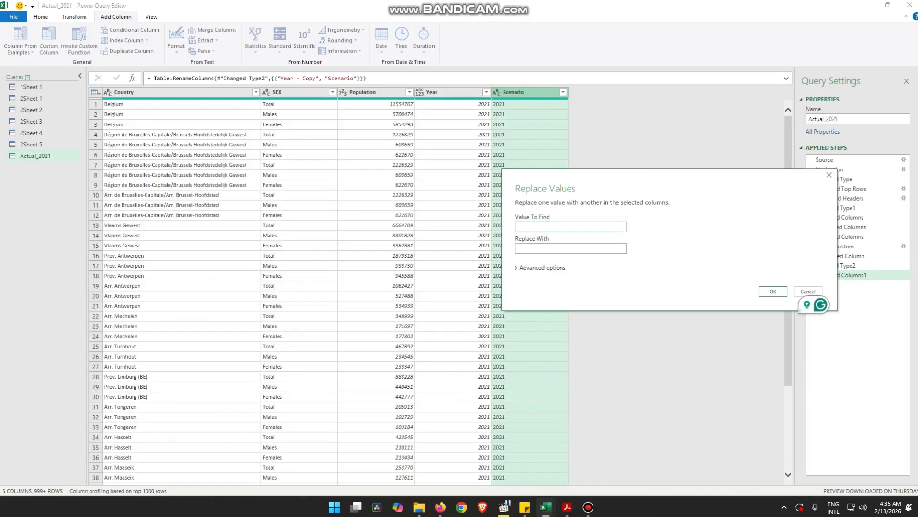
text(2021)
key(Tab)
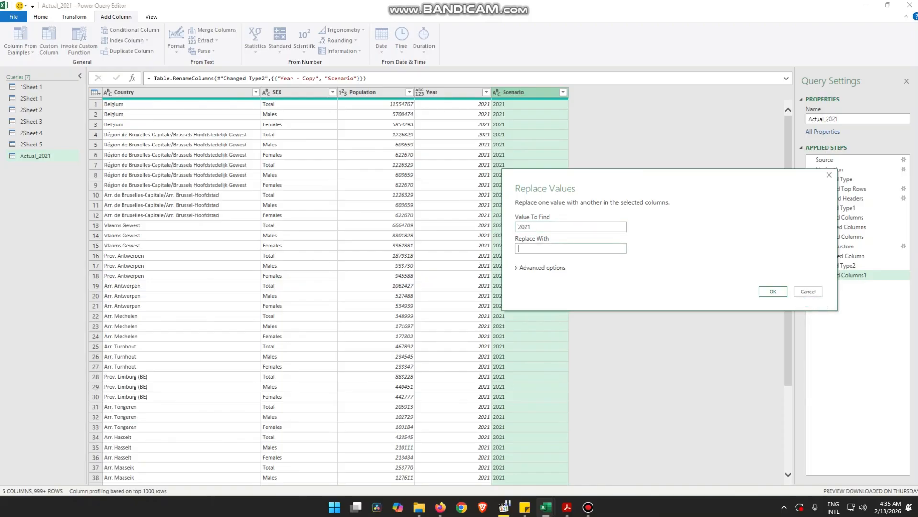
text(Actual)
key(Return)
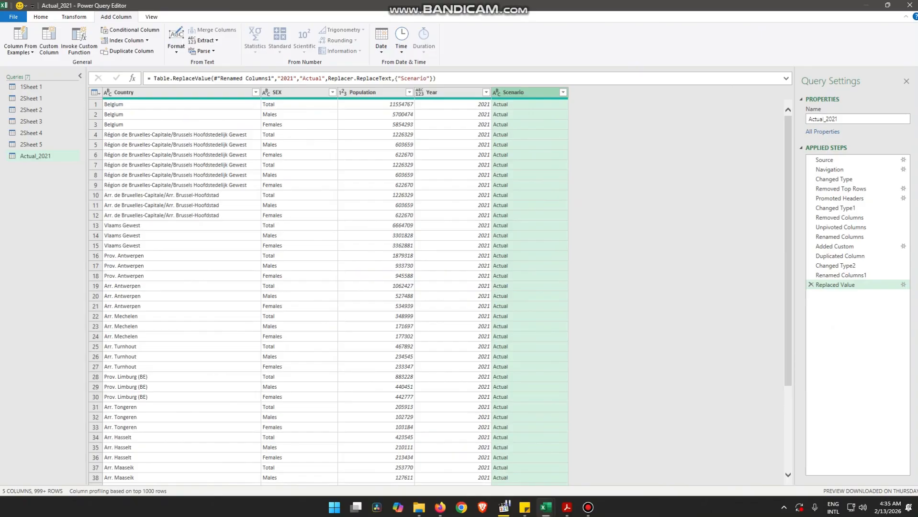
click(496, 92)
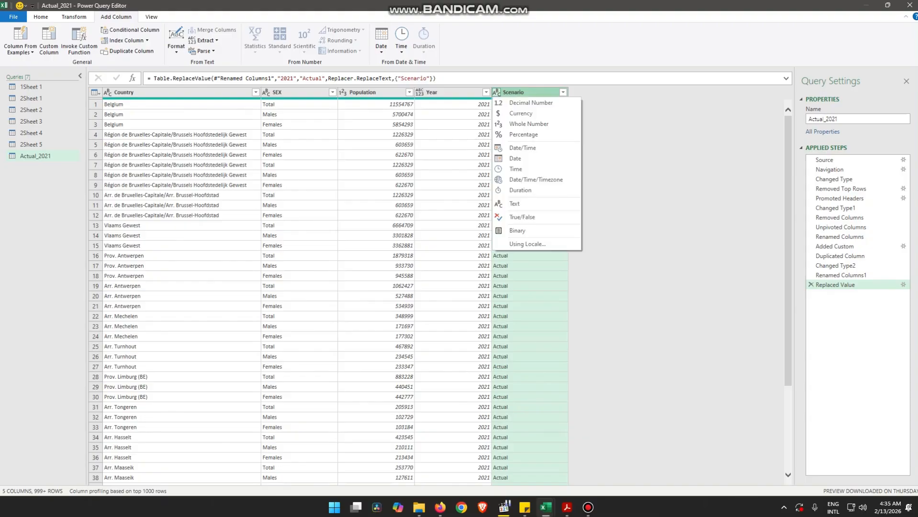
click(496, 91)
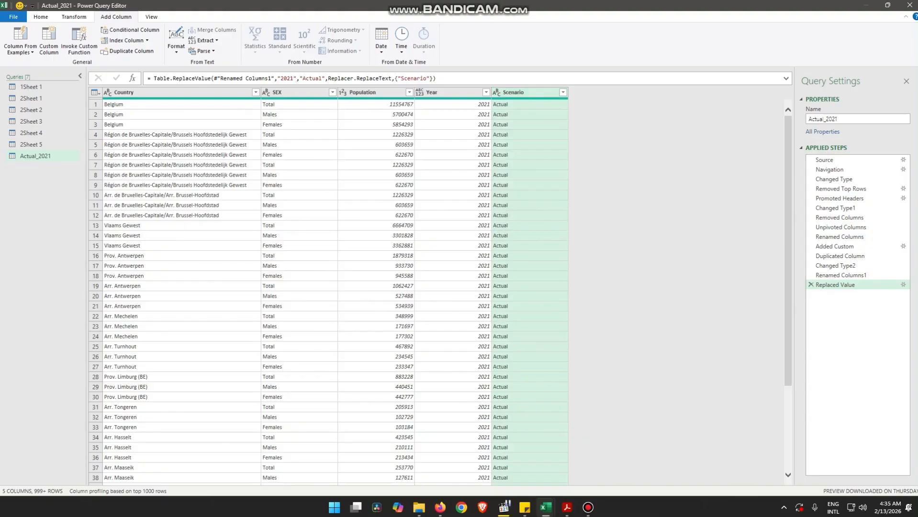
mouse_move(524, 507)
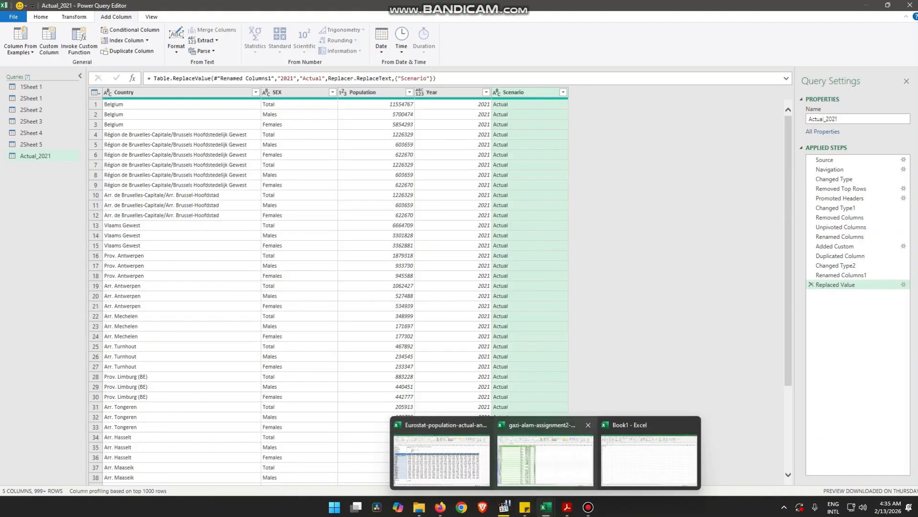
After checking Final_Sheet, drag Actual_2021's Scenario column ahead of Year and open 2Sheet 1.
click(545, 457)
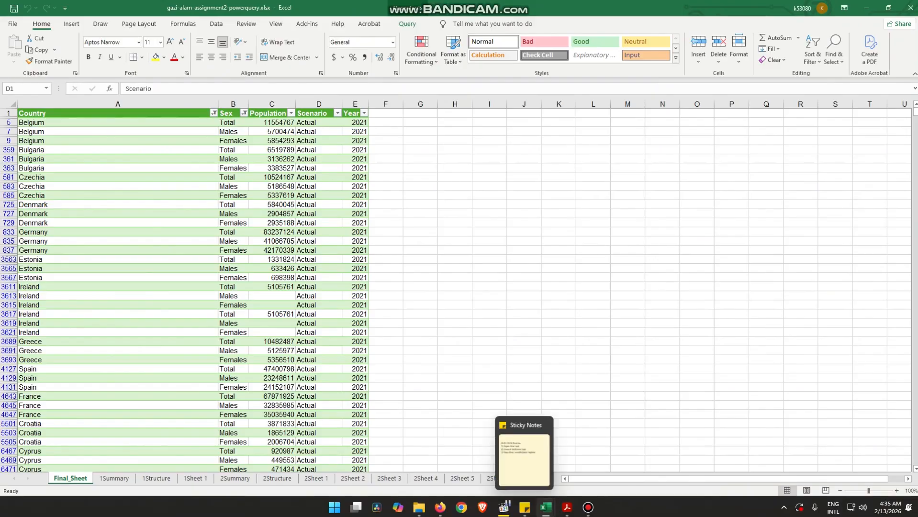
mouse_move(545, 507)
click(544, 457)
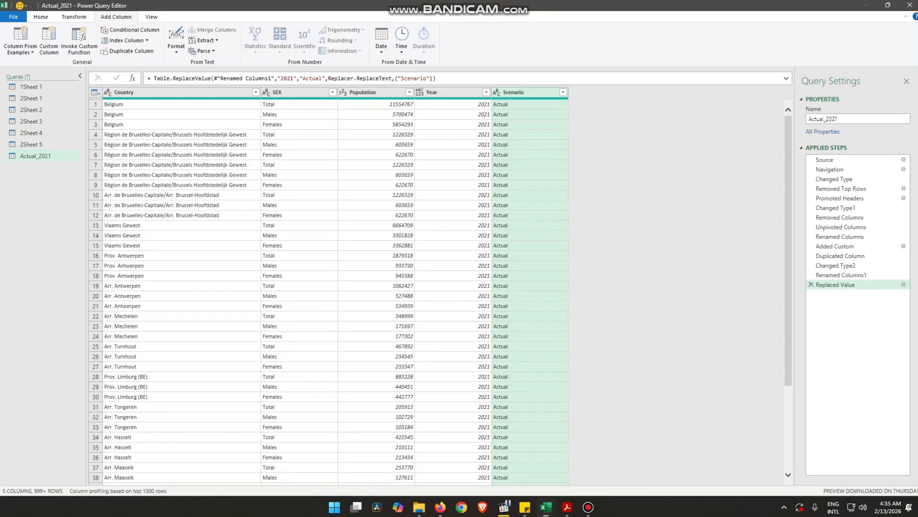
drag(514, 92, 423, 92)
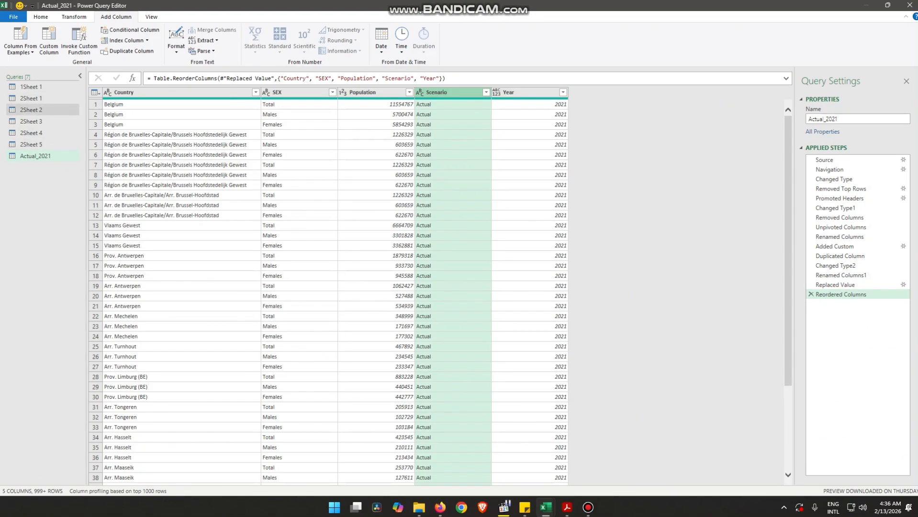
click(31, 98)
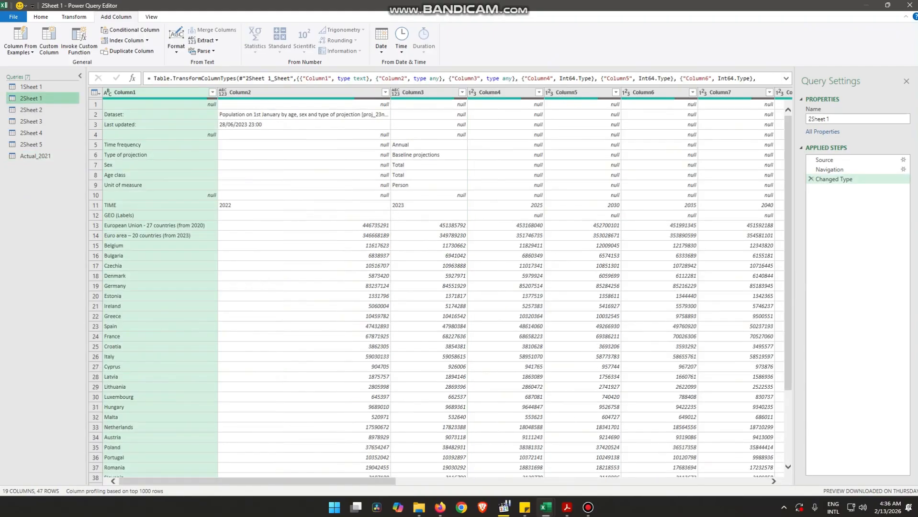
Duplicate the 2Sheet 1 query and rename the copy to Baseline_Total.
right_click(37, 95)
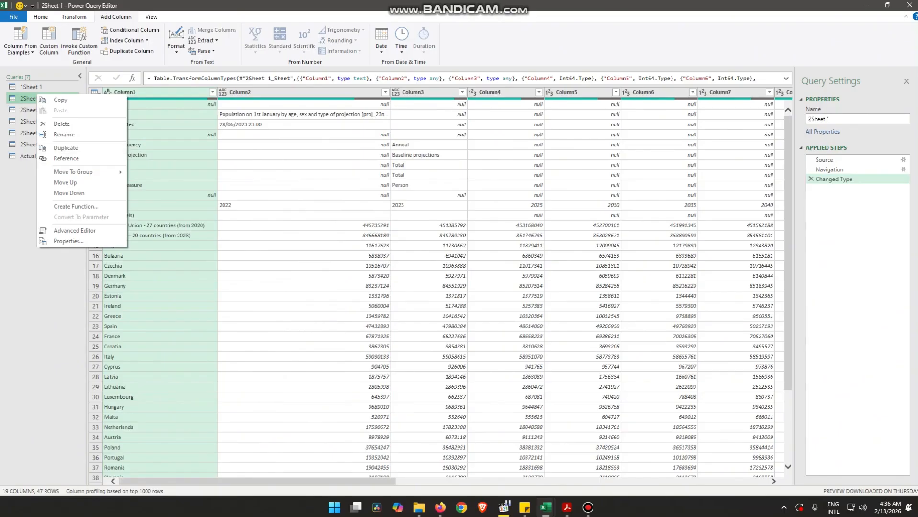
click(66, 148)
right_click(37, 166)
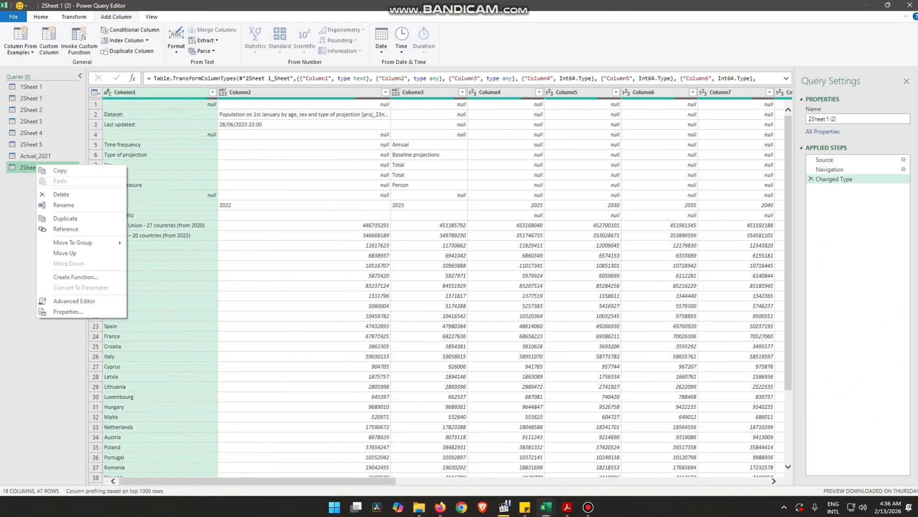
click(64, 204)
text(Ba)
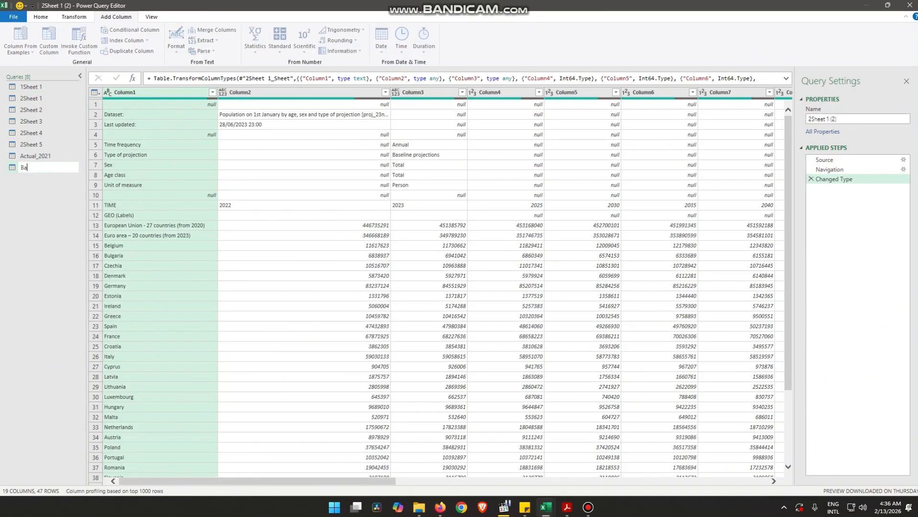
text(seline_Total)
key(Return)
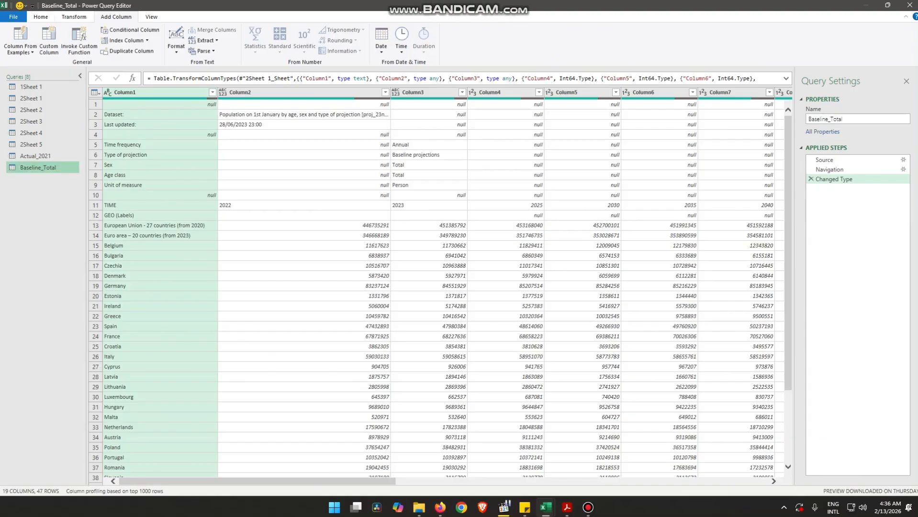
Remove the top 10 metadata rows and promote the TIME row to column headers.
click(204, 47)
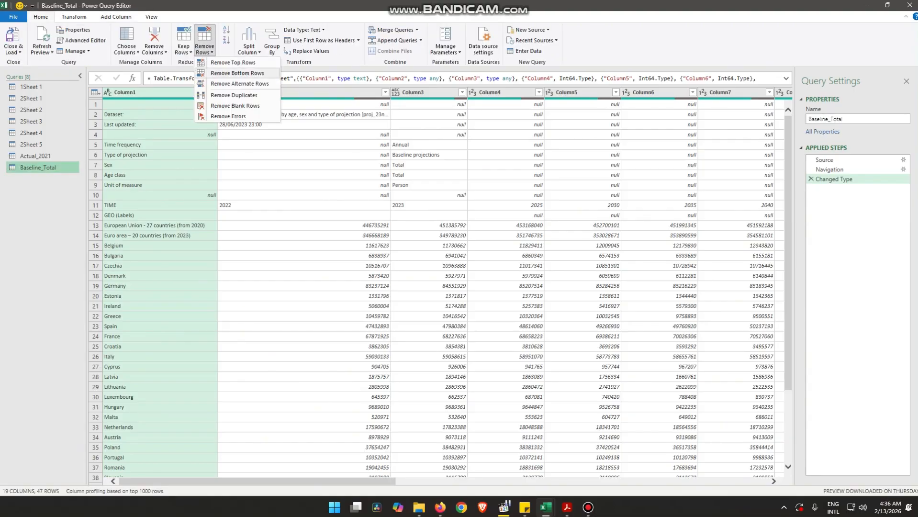
click(217, 73)
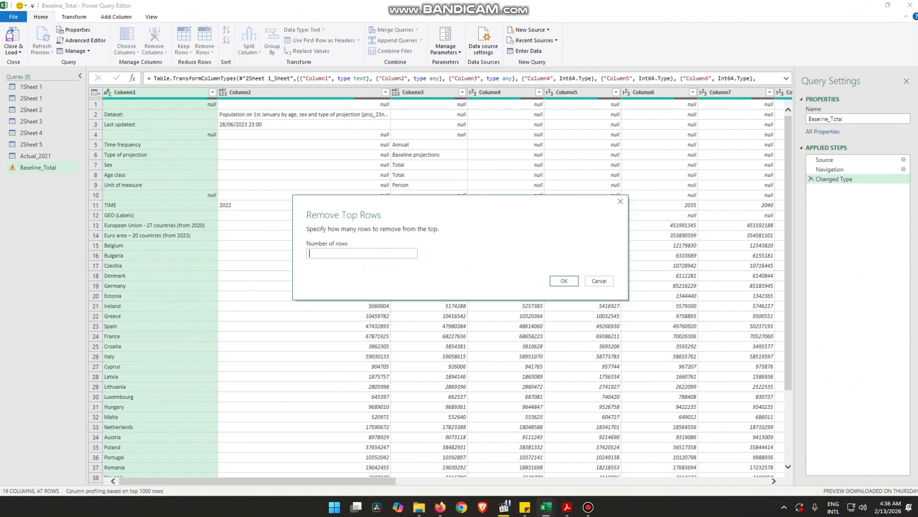
text(10)
key(Return)
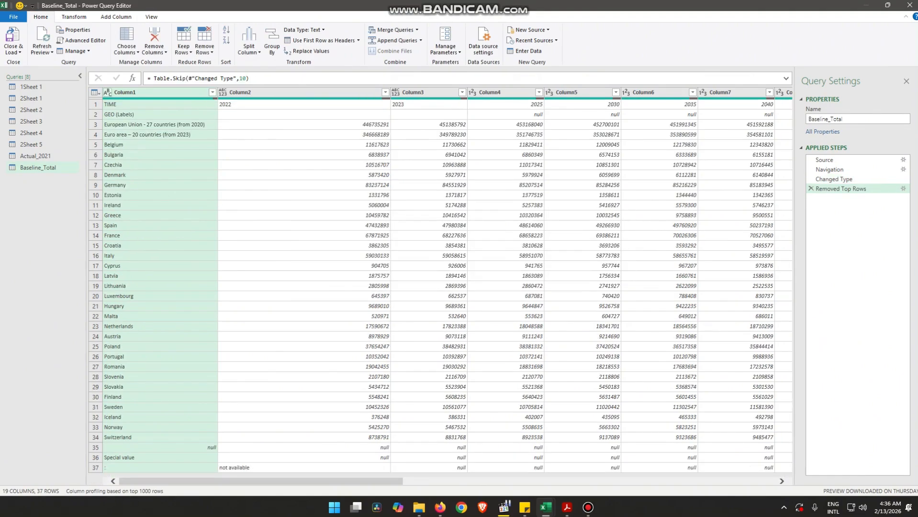
click(73, 17)
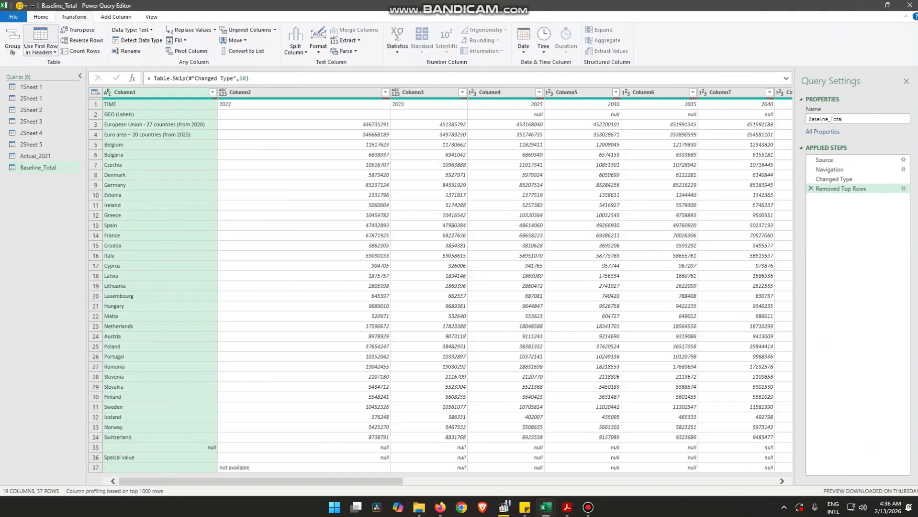
click(41, 46)
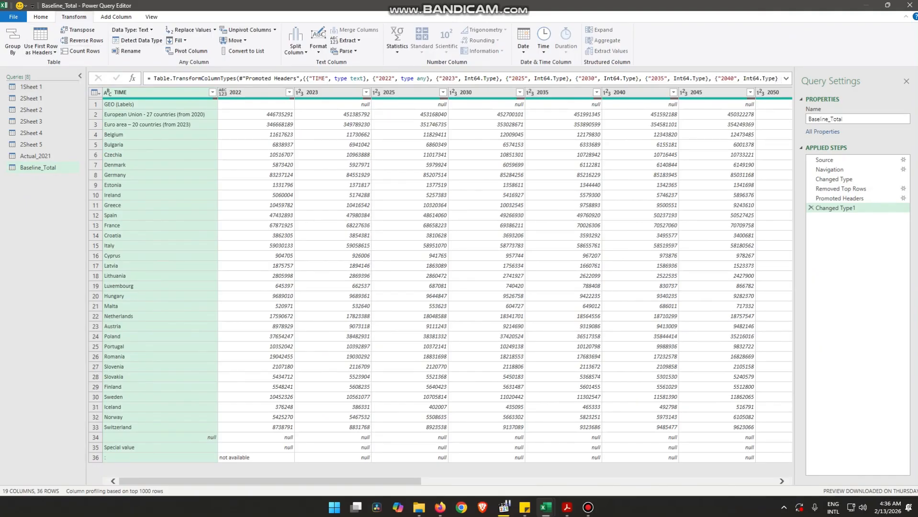
Remove 1 more top row to drop the GEO (Labels) row.
click(40, 16)
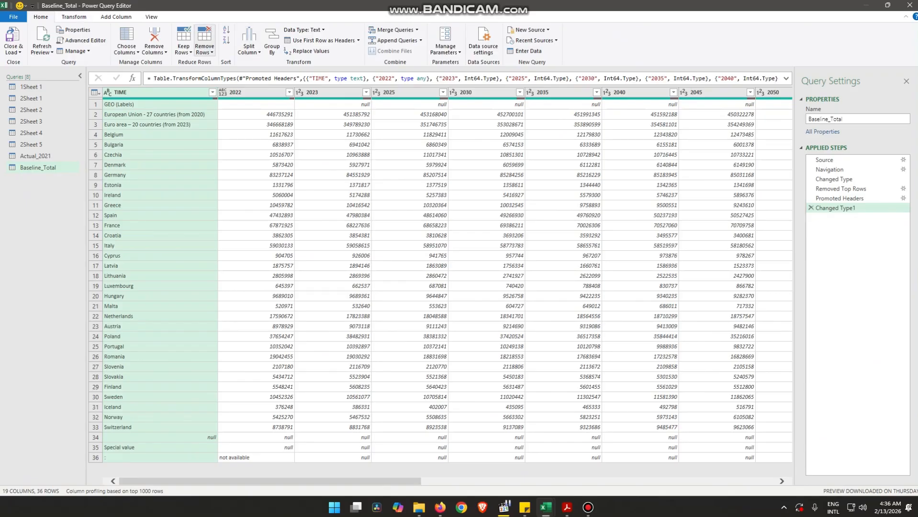
click(204, 48)
click(233, 62)
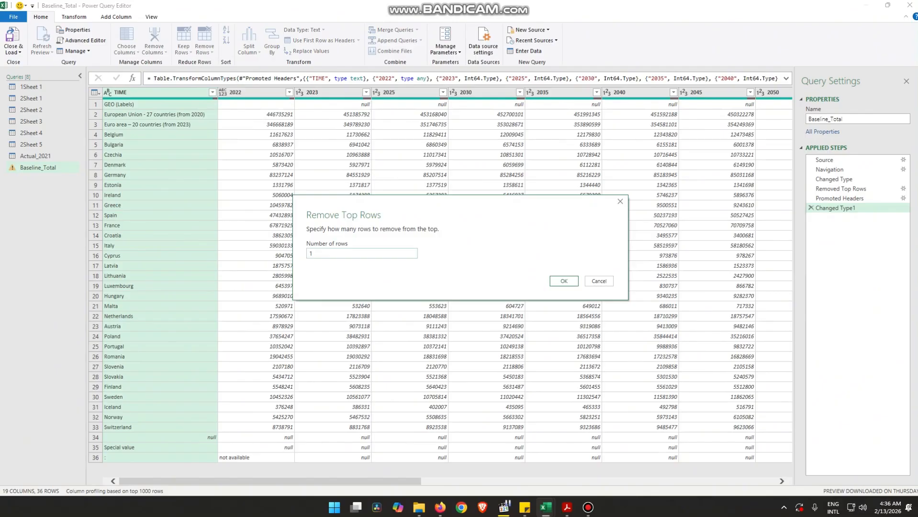
text(1)
click(564, 281)
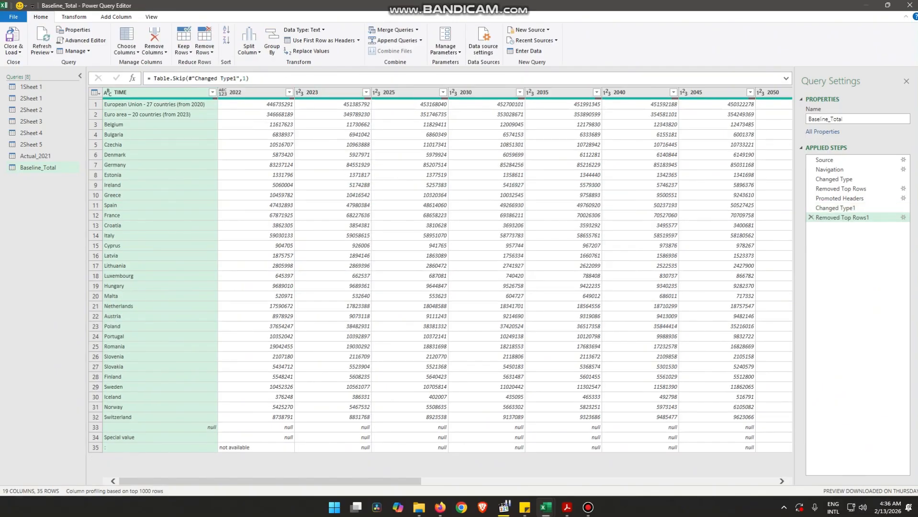
mouse_move(270, 481)
mouse_down()
mouse_move(625, 481)
mouse_move(270, 480)
mouse_up()
Unpivot the year columns 2022 through 2100 into rows.
click(254, 93)
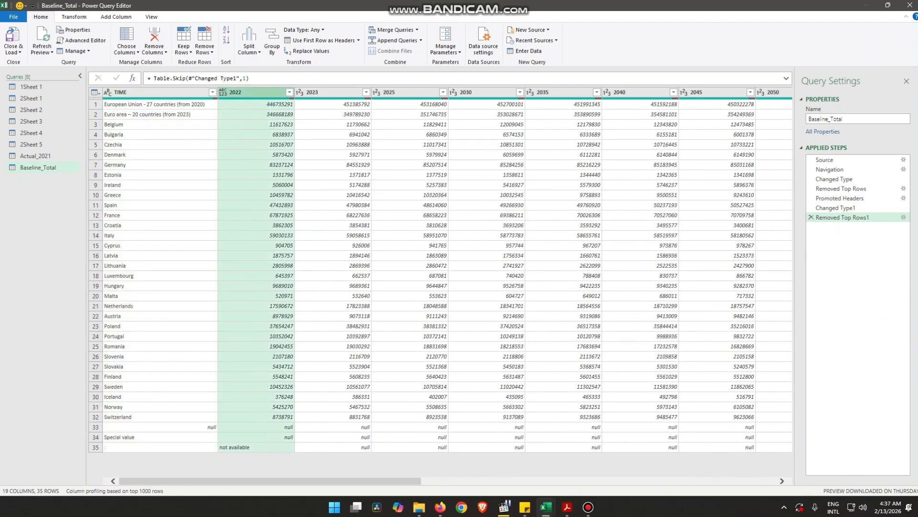
key(shift+Right)
key(shift+Right)
key(shift+Right)
key(shift+Right)
key(shift+Right)
key(shift+Right)
key(shift+Right)
key(shift+Right)
key(shift+Right)
key(shift+Right)
key(shift+Right)
key(shift+Right)
key(shift+Right)
key(shift+Right)
key(shift+Right)
key(shift+Right)
key(shift+Right)
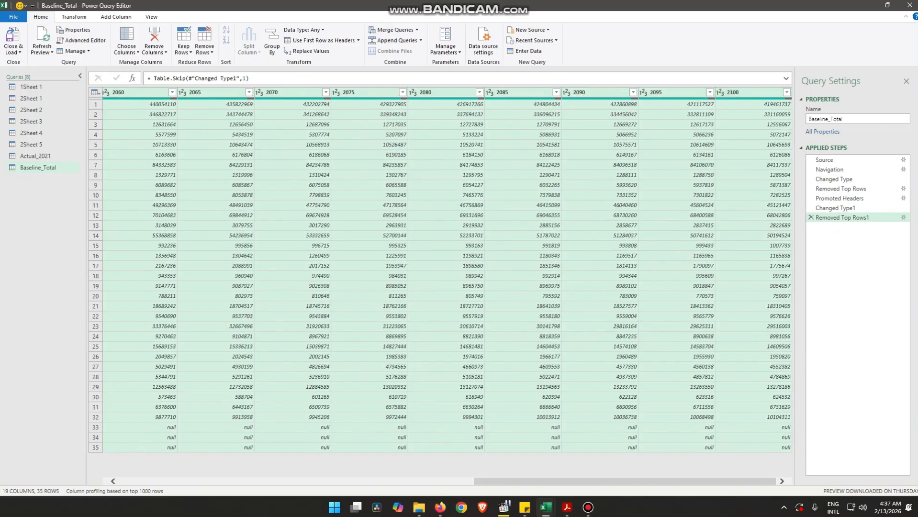
right_click(666, 92)
click(679, 199)
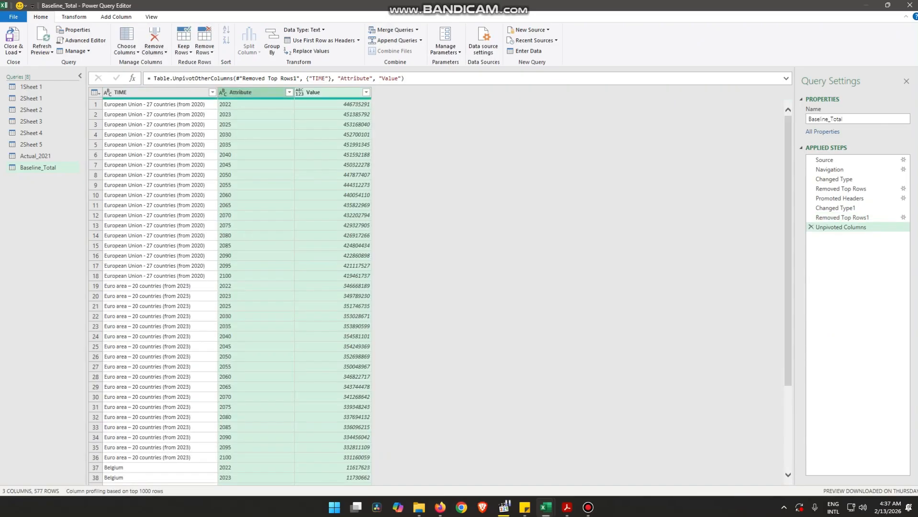
Rename Attribute to Year, Value to Population and TIME to Country.
double_click(241, 92)
text(Y)
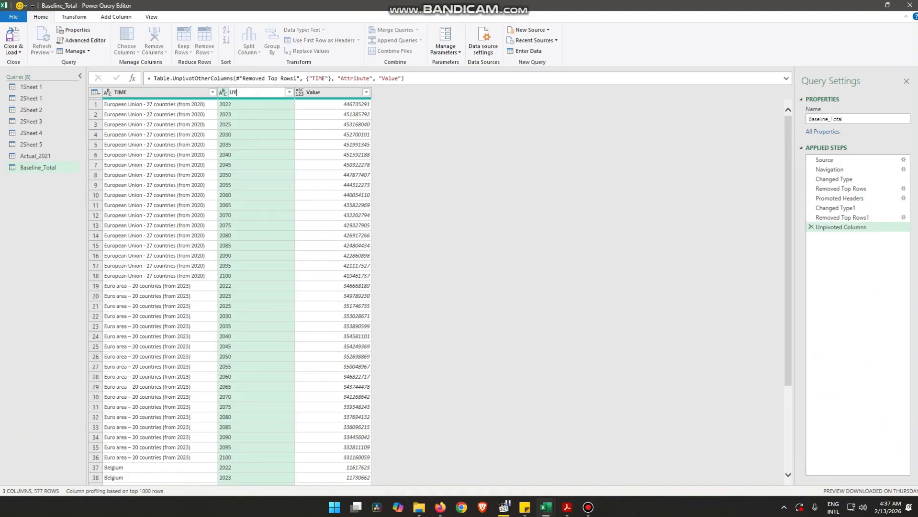
text(ear)
key(Return)
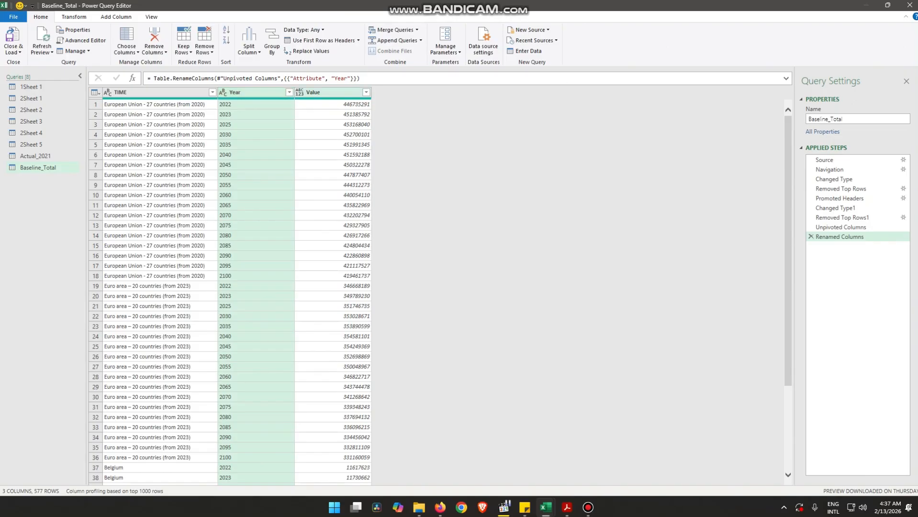
double_click(314, 93)
text(Po)
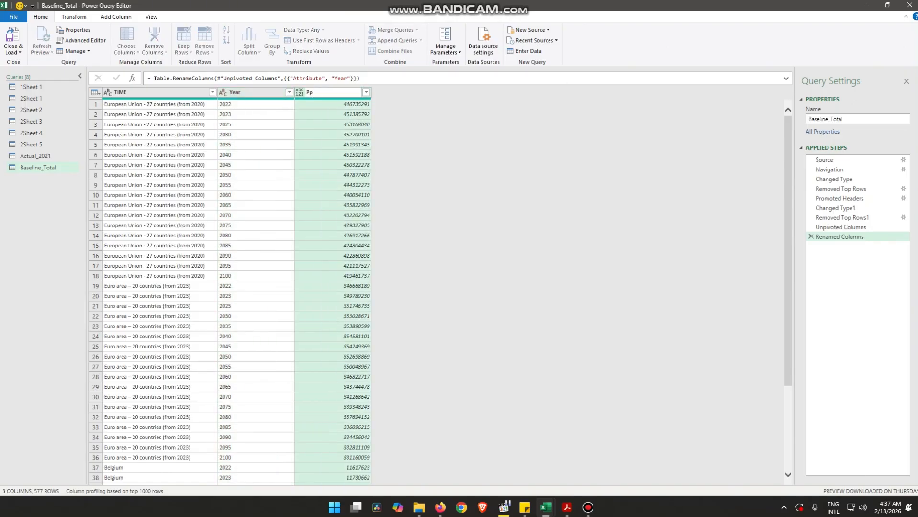
text(pulation)
key(Tab)
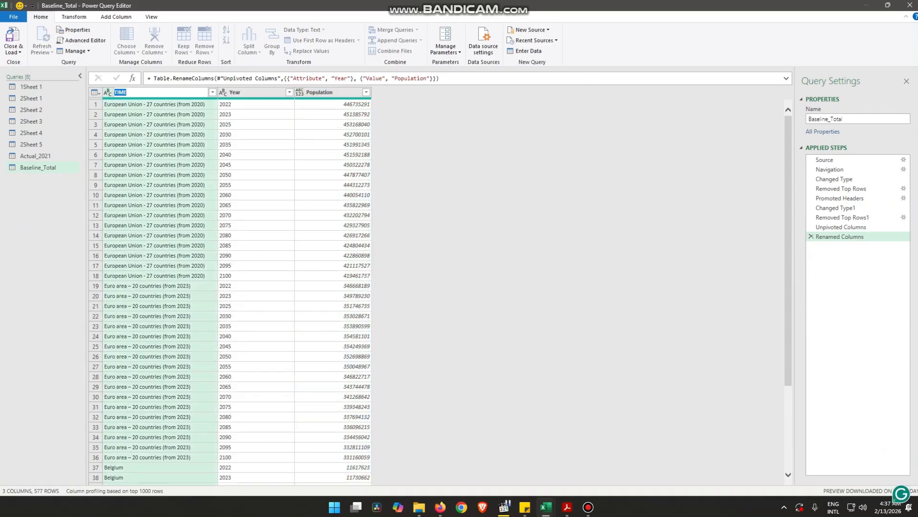
text(Country)
Commit the Country rename, try a Scenario custom column with a Baseline formula, then delete that failed step.
click(115, 17)
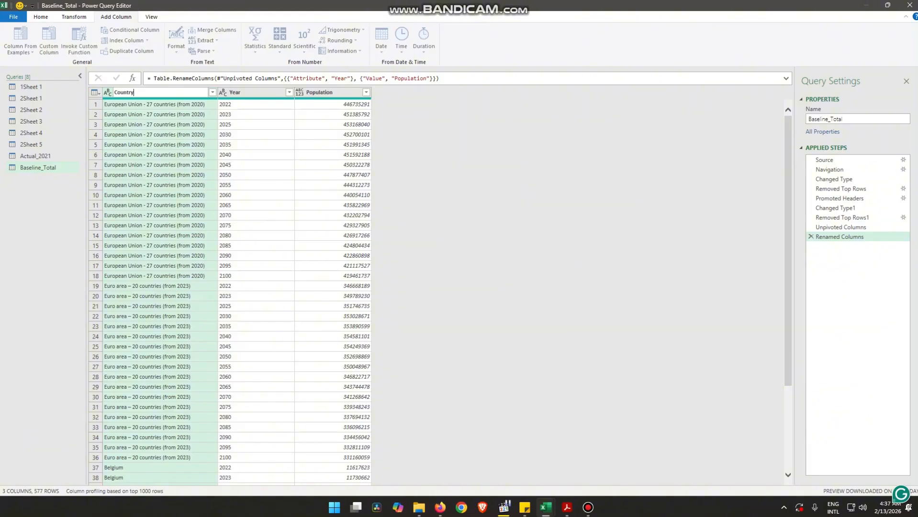
key(Return)
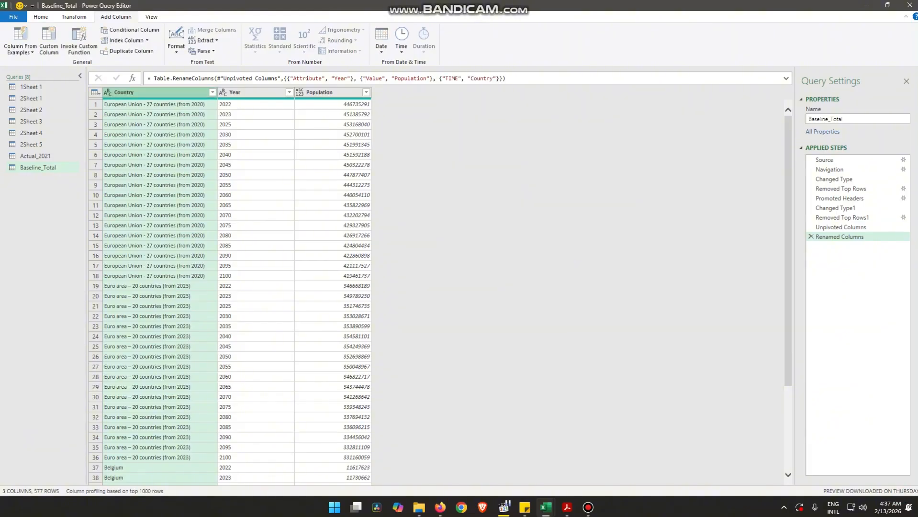
click(48, 42)
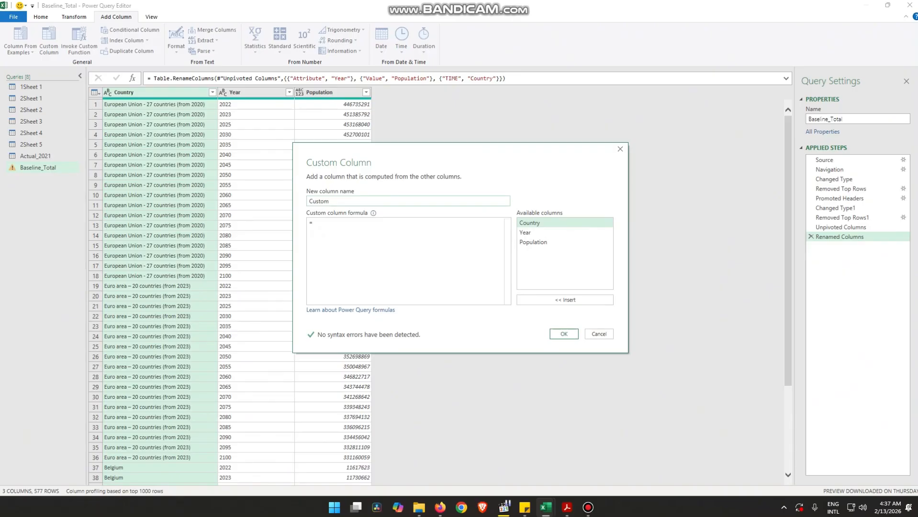
drag(453, 154, 605, 133)
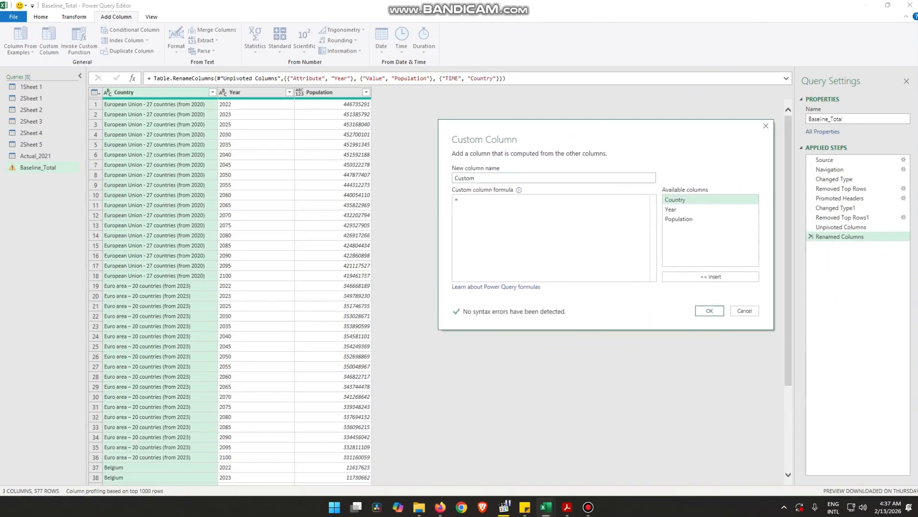
double_click(464, 178)
text(Scenario)
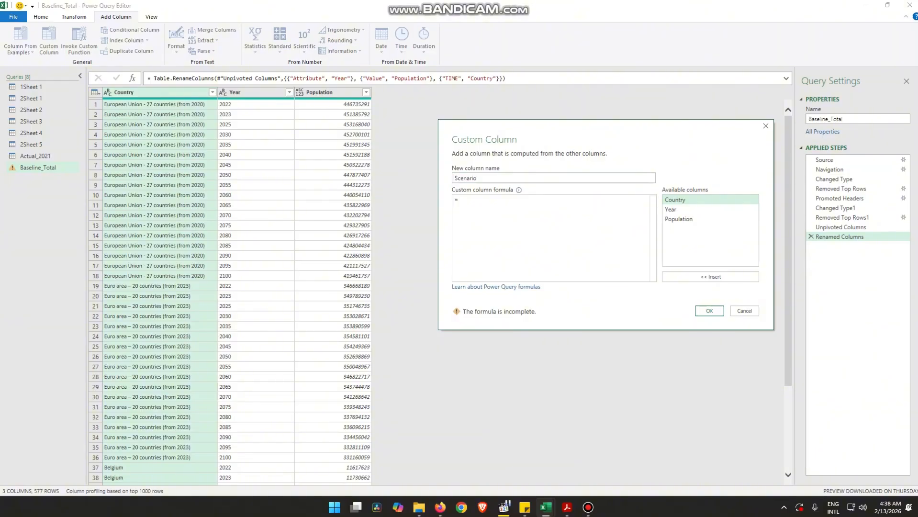
text(Basslin)
key(BackSpace)
key(BackSpace)
key(BackSpace)
key(BackSpace)
text(eline)
key(Return)
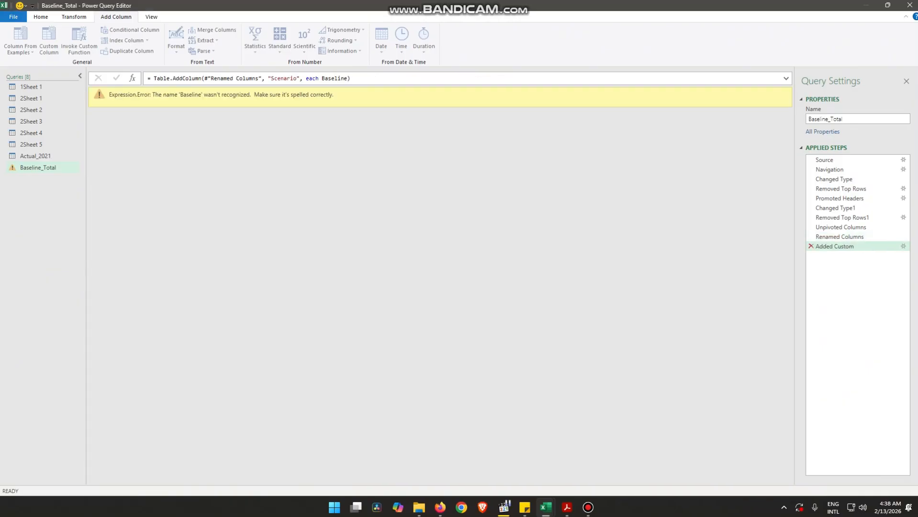
click(811, 246)
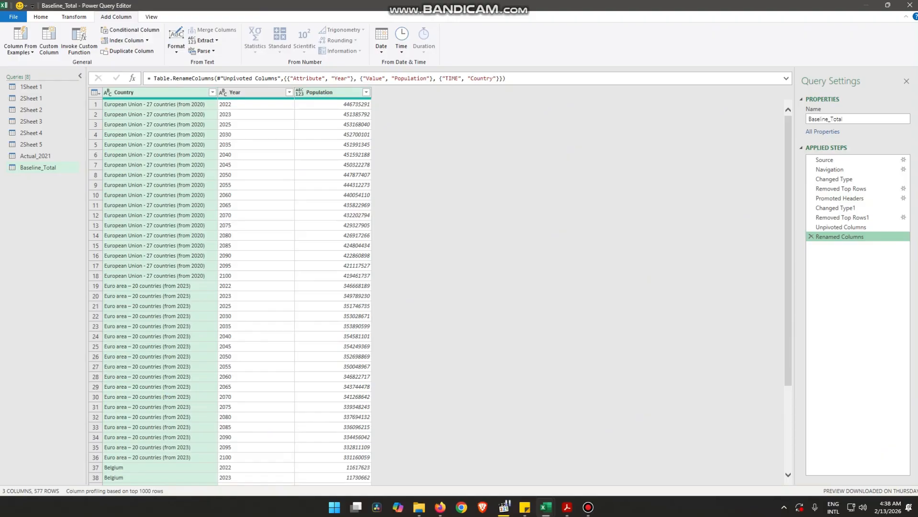
Add a custom column named Scenario with the formula 2021.
click(49, 40)
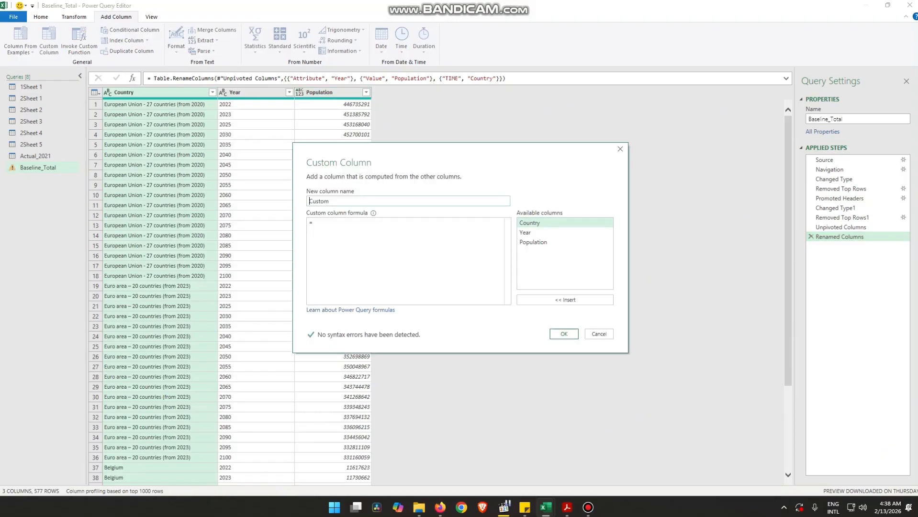
text(Scenario)
key(Tab)
click(563, 333)
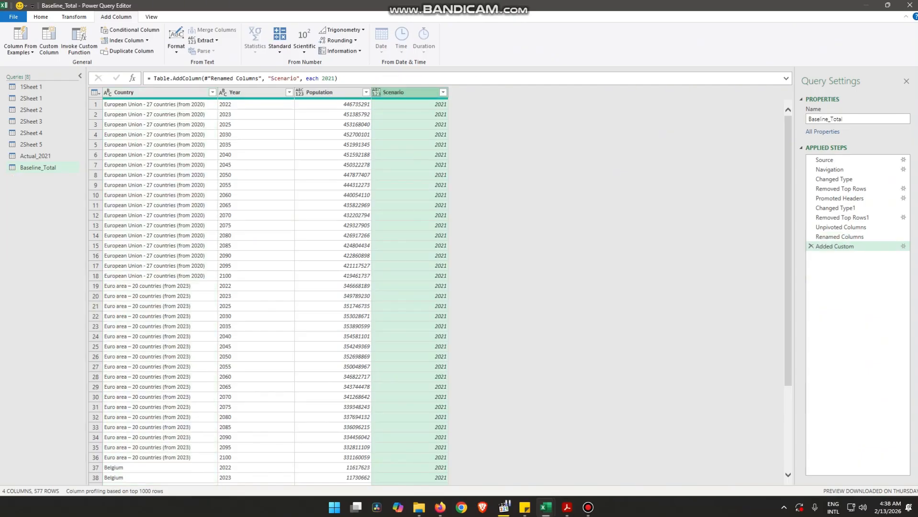
click(376, 93)
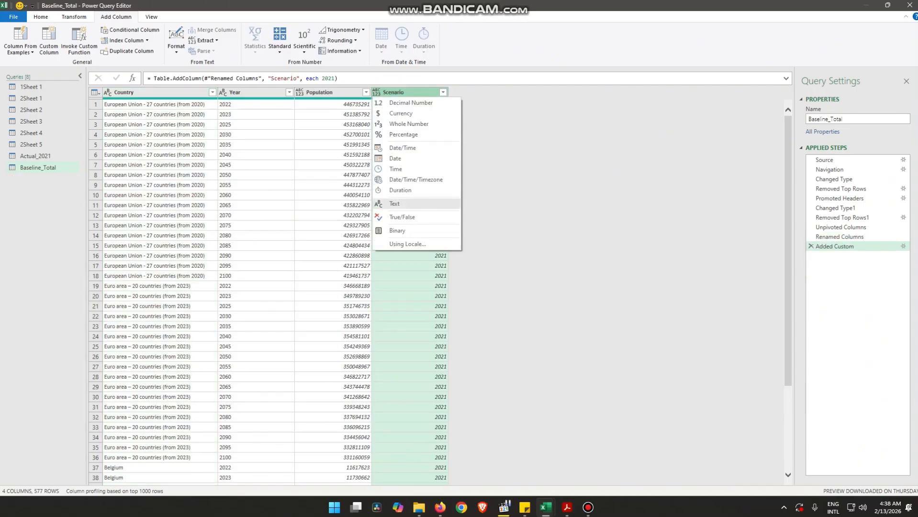
Set the Scenario column to Text and replace 2021 with Baseline.
click(394, 203)
right_click(391, 94)
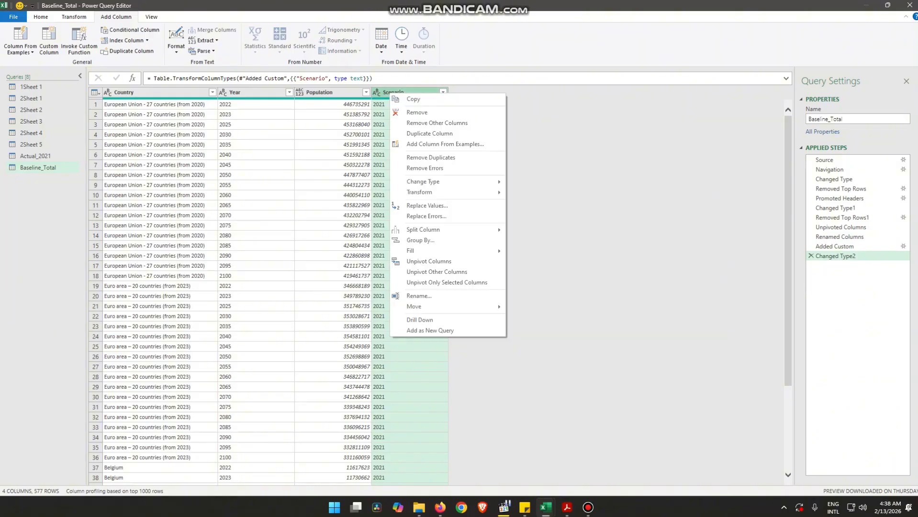
click(426, 205)
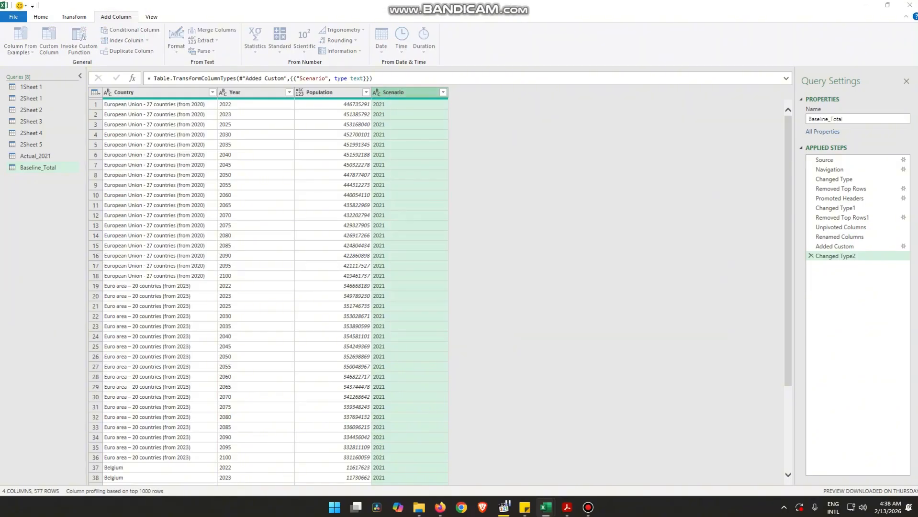
text(2)
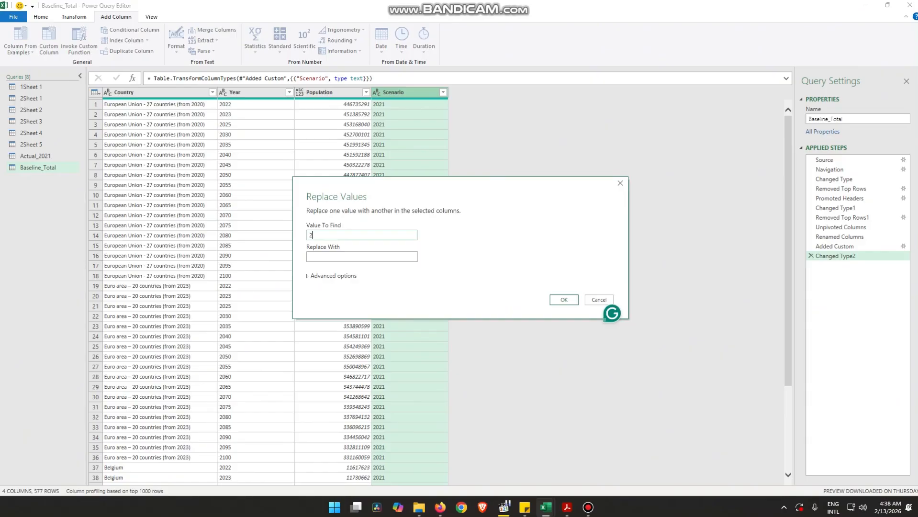
text(021)
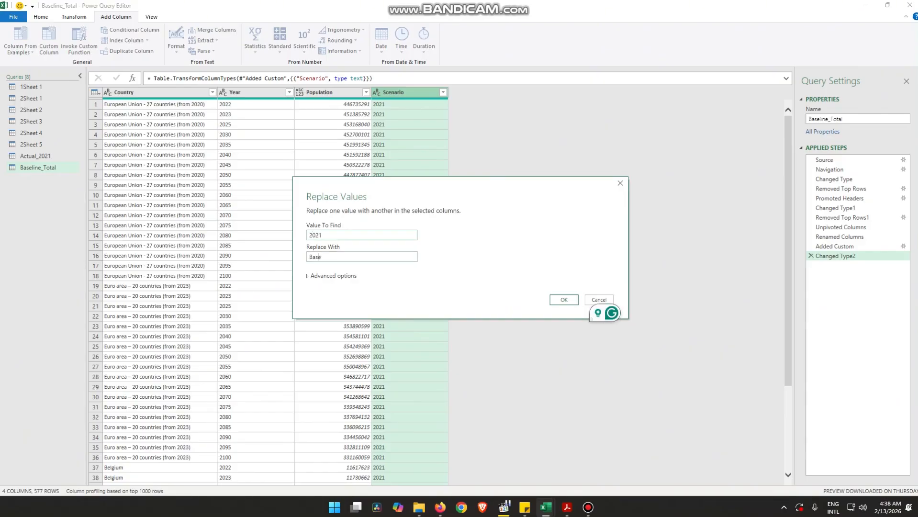
text(Baseline)
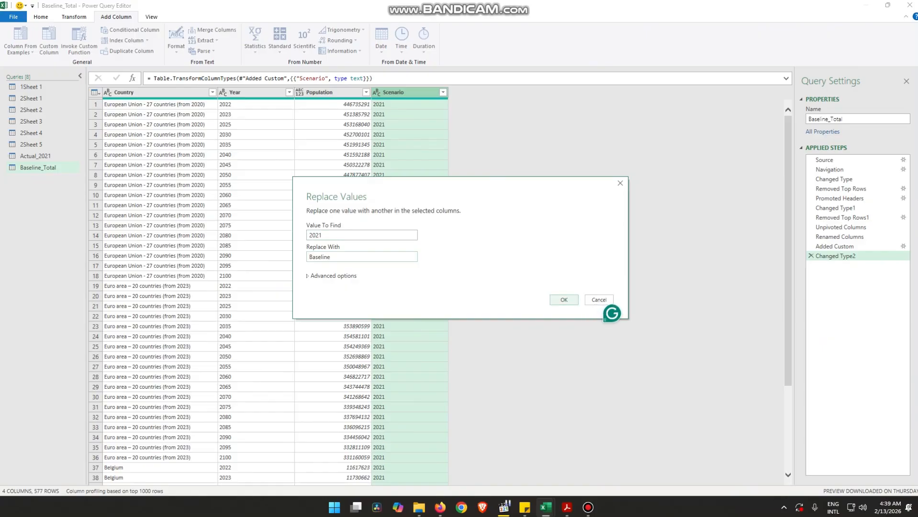
key(Return)
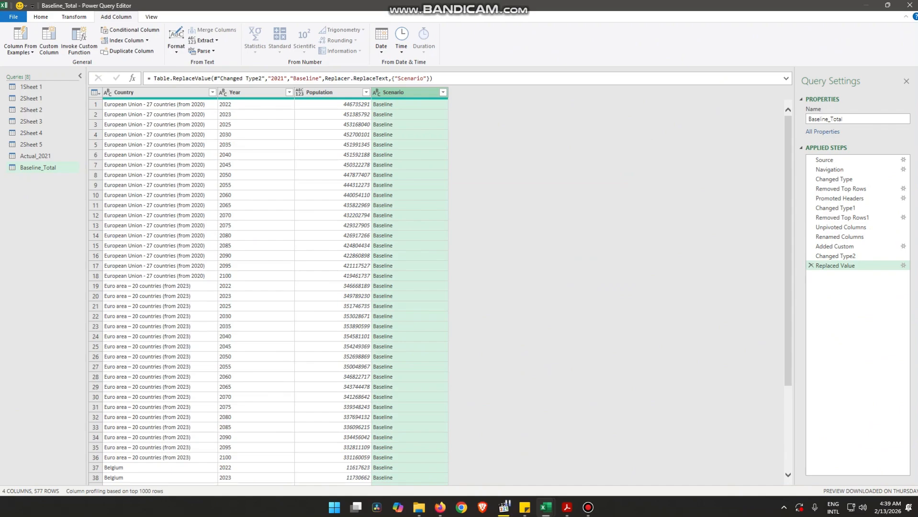
Duplicate the Scenario column and rename the copy to Sex.
right_click(403, 93)
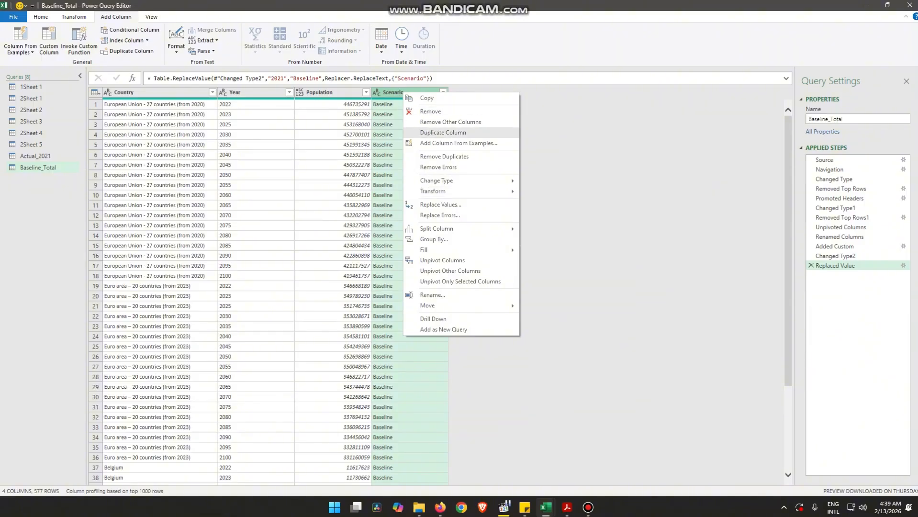
click(443, 132)
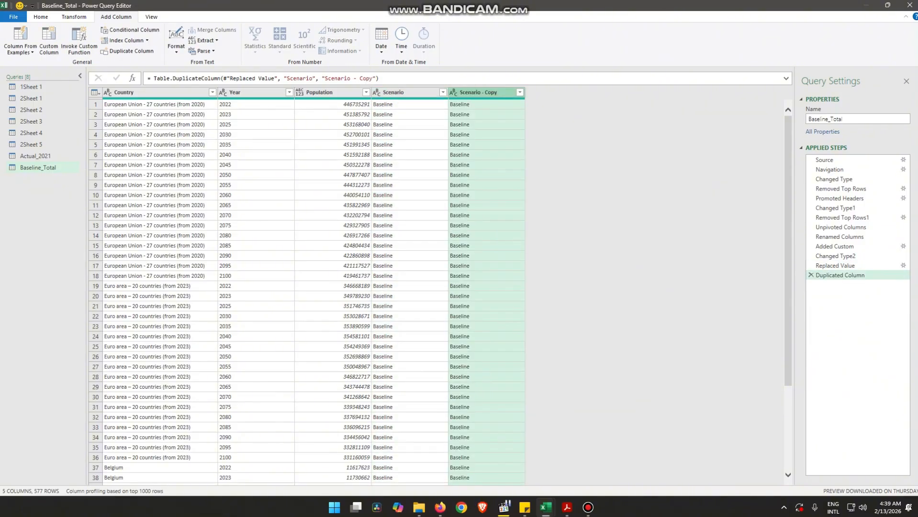
double_click(478, 92)
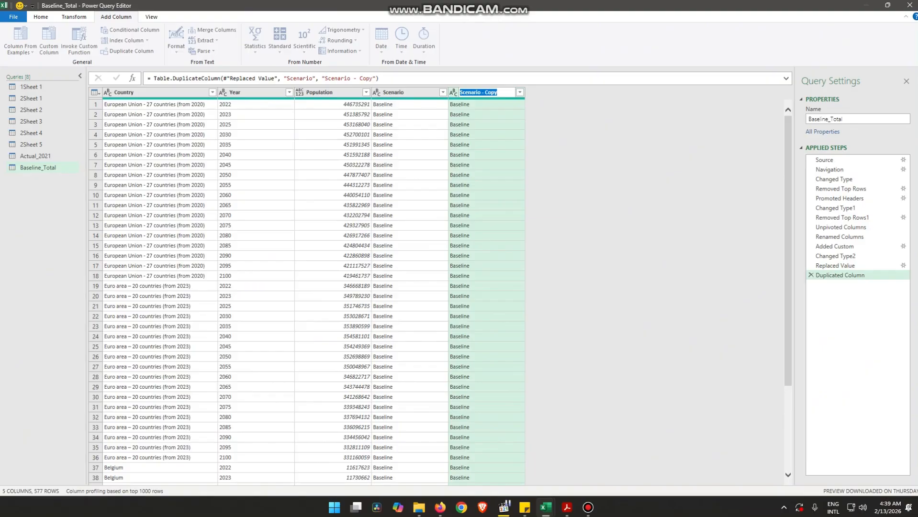
text(Sex)
key(Return)
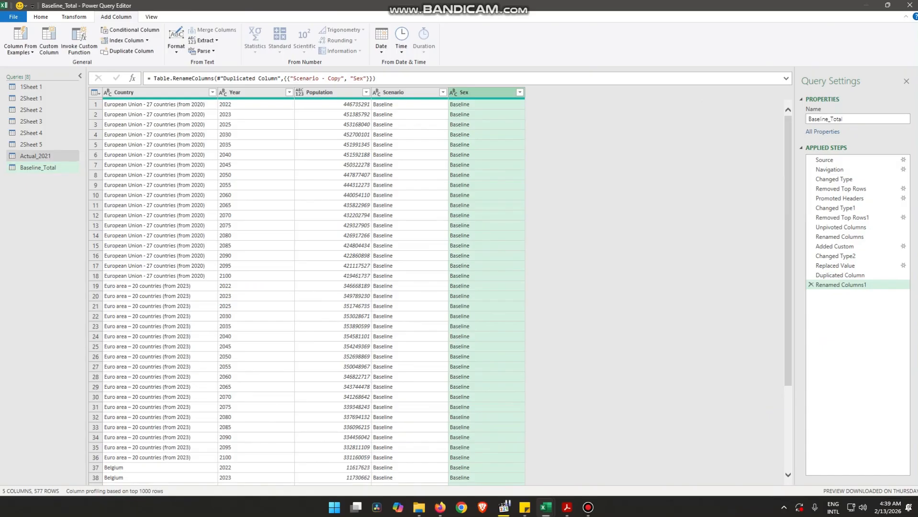
Replace Baseline with Total in the Sex column.
right_click(473, 93)
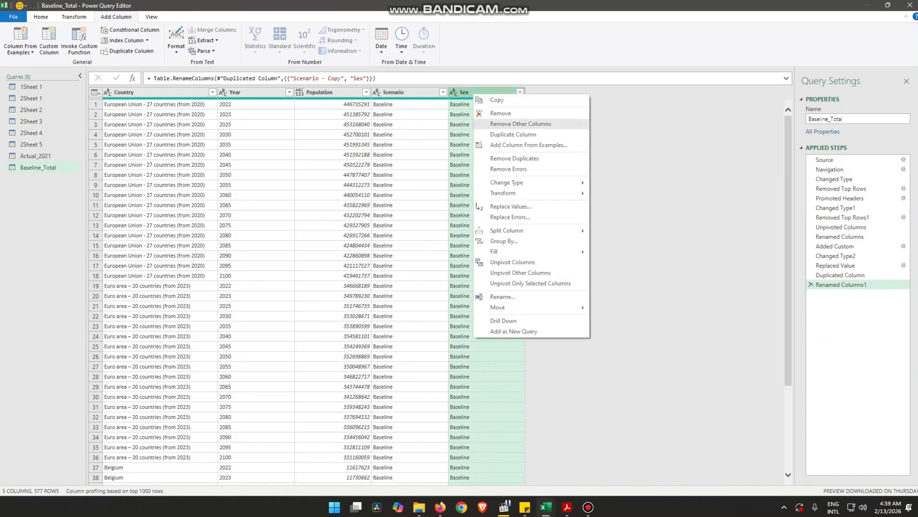
click(510, 206)
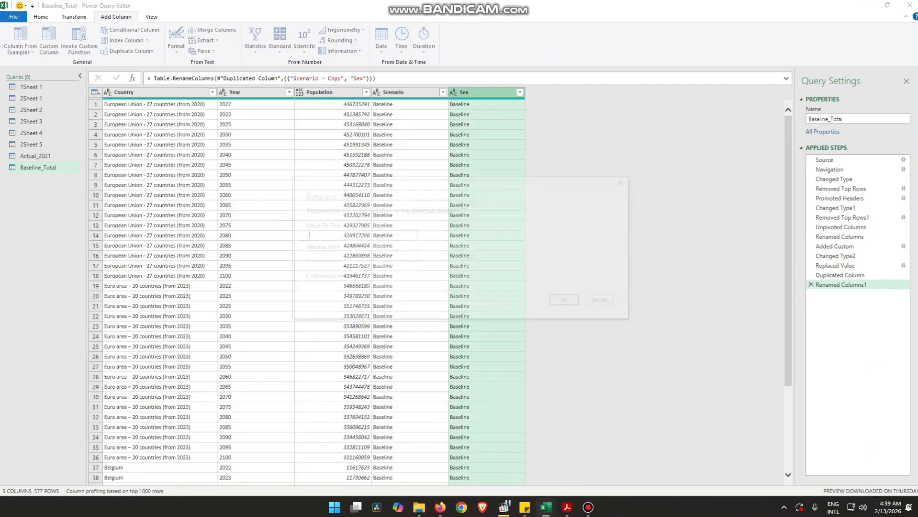
text(Baseline)
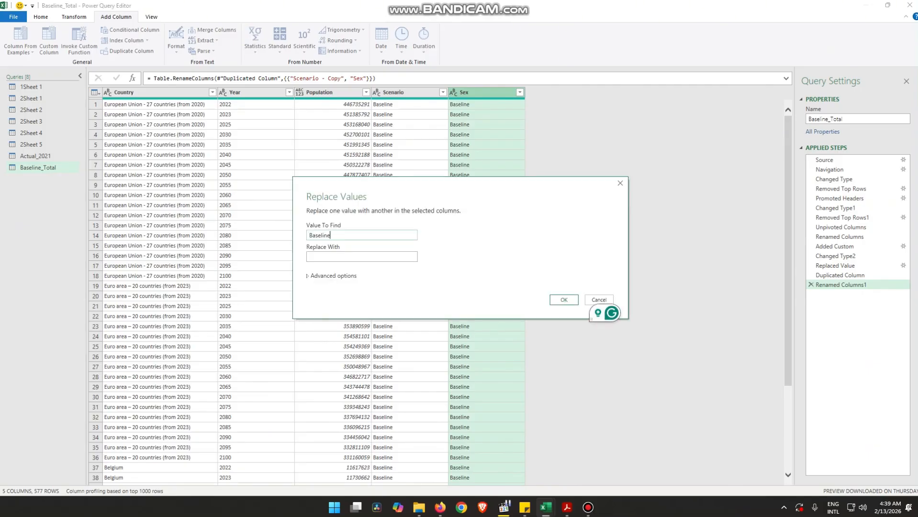
key(Tab)
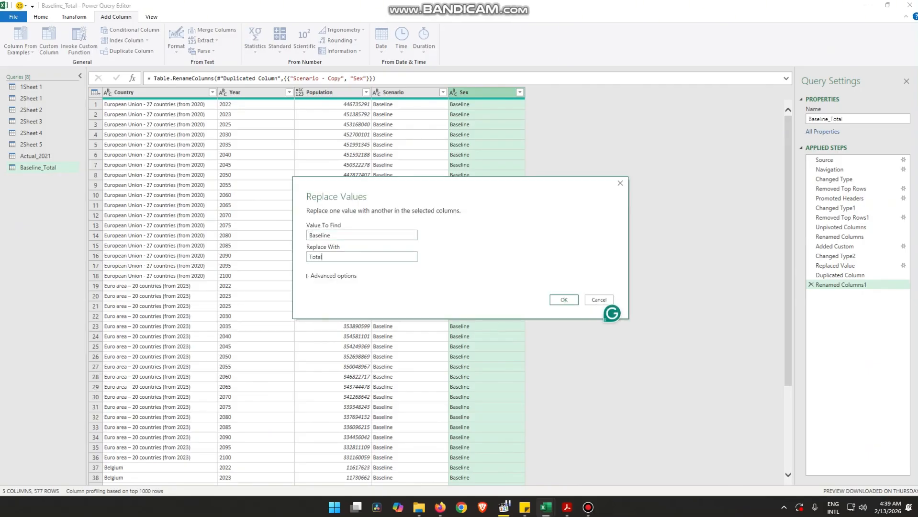
key(Return)
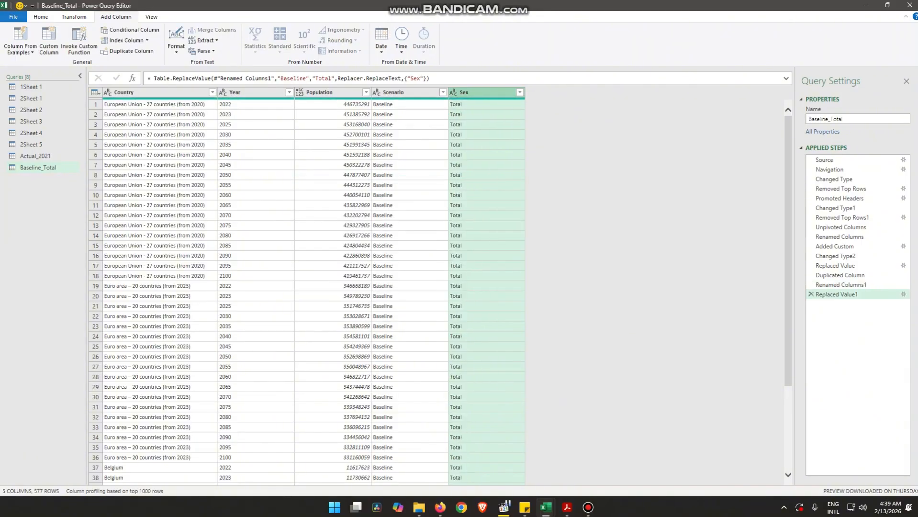
Move Sex after Country and Year to the end, rename Sex to SEX, matching Actual_2021.
drag(483, 91, 234, 92)
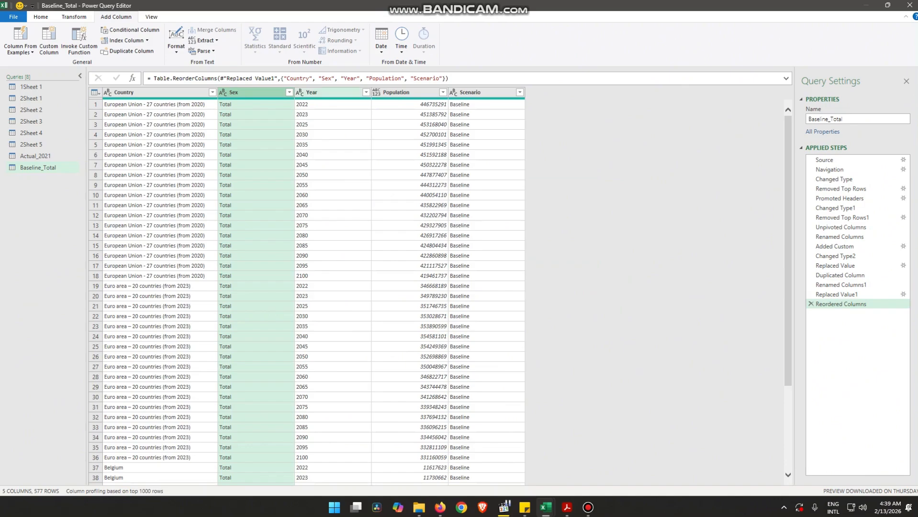
drag(330, 92, 507, 92)
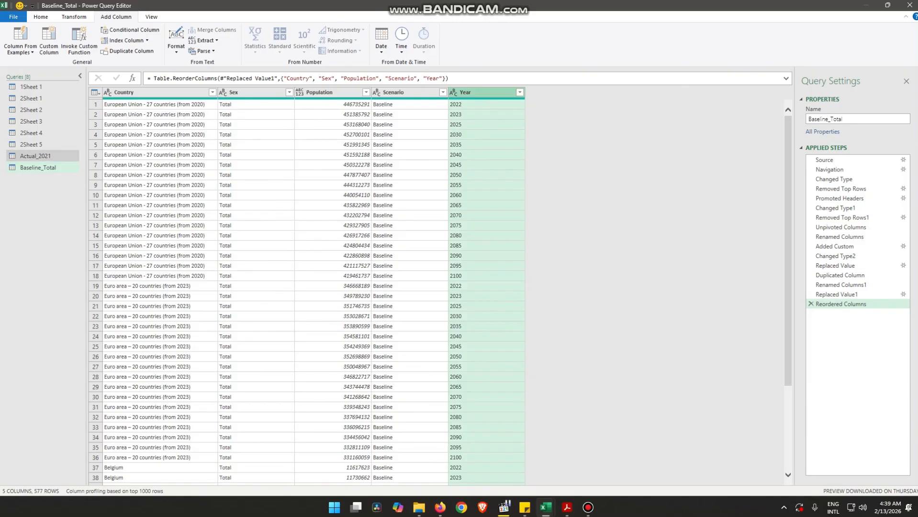
click(35, 155)
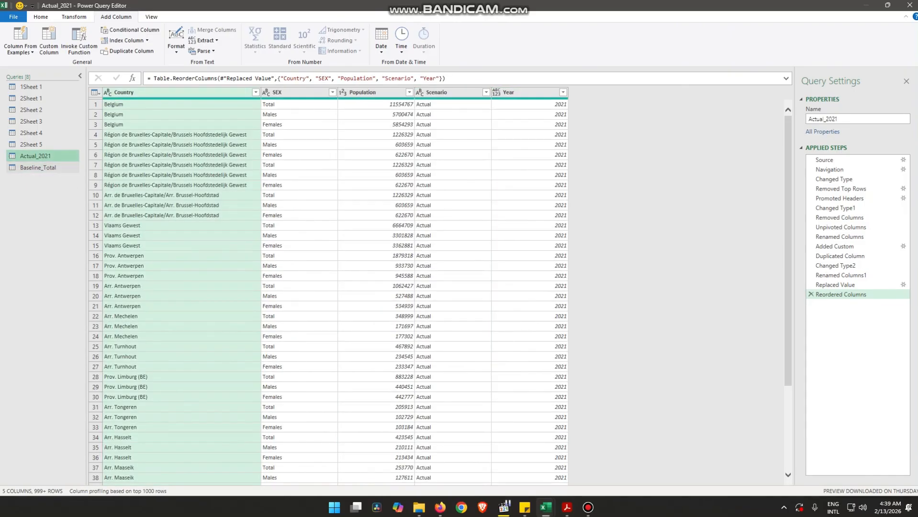
click(38, 167)
double_click(239, 92)
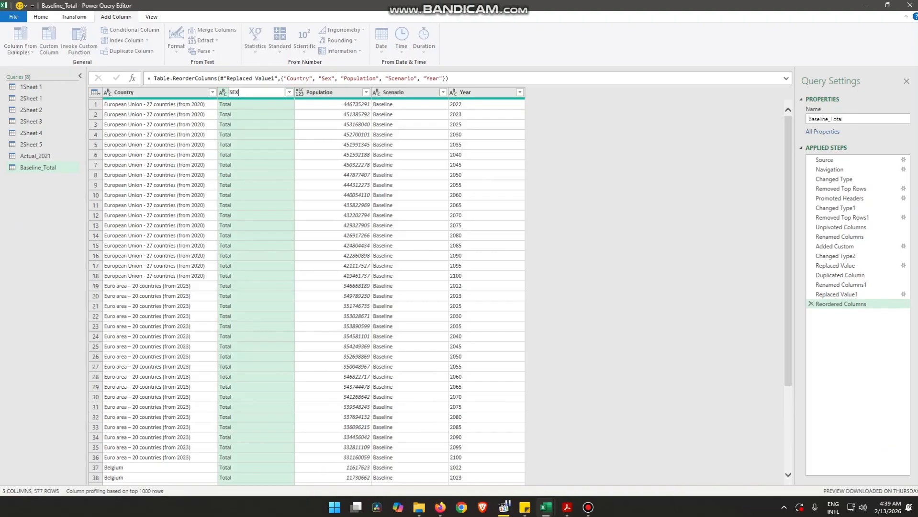
key(Return)
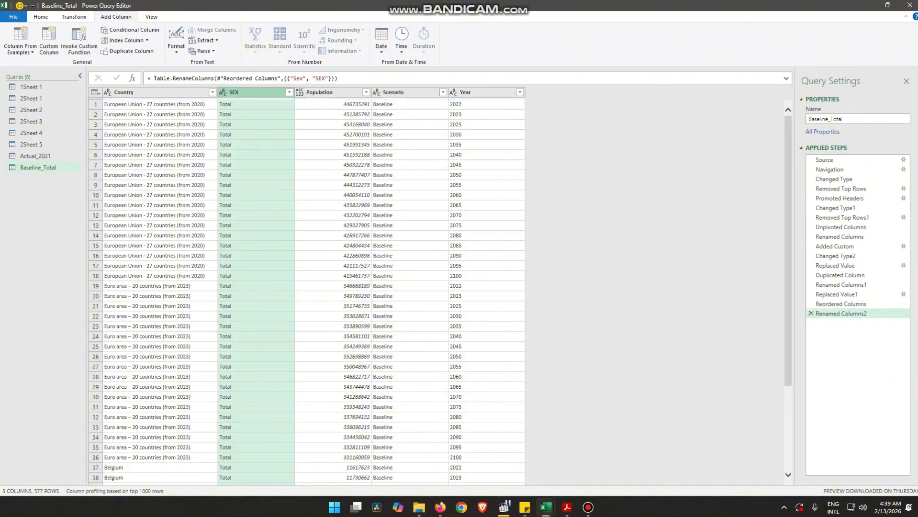
click(35, 156)
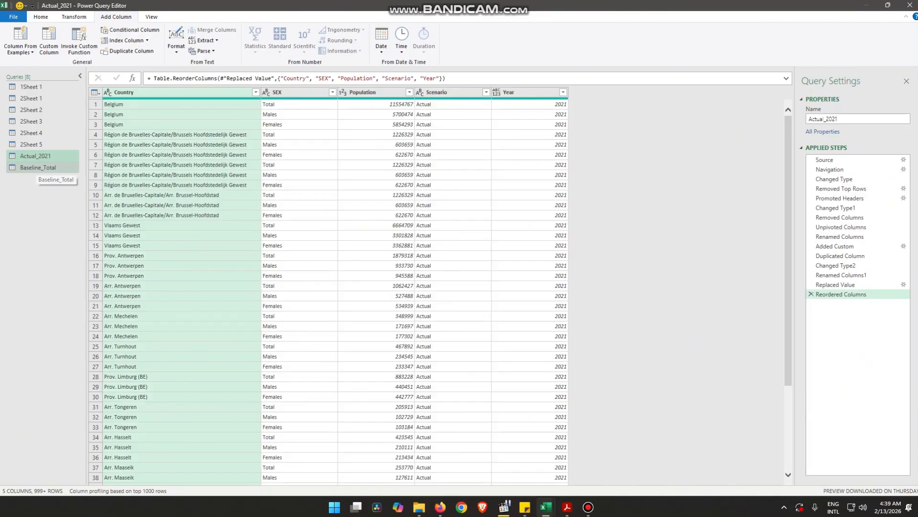
click(38, 167)
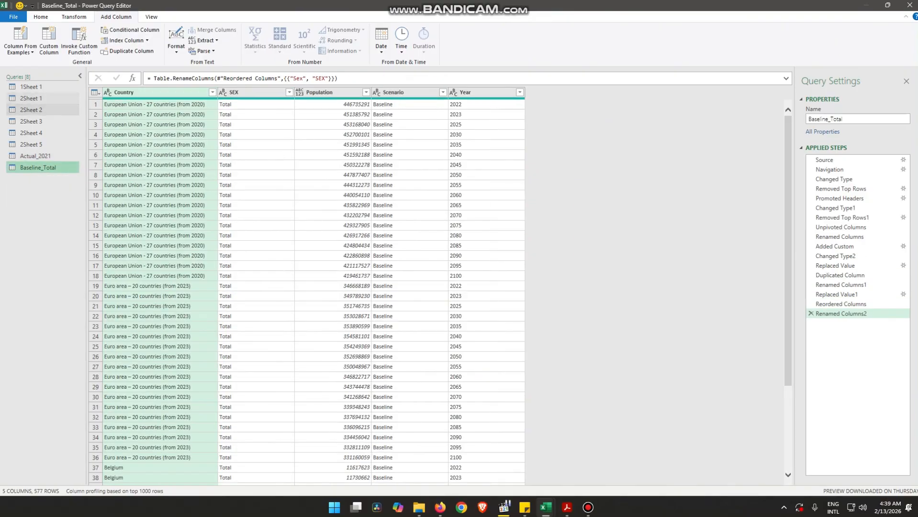
Switch to the 2Sheet 2 query.
click(31, 98)
click(32, 109)
right_click(32, 108)
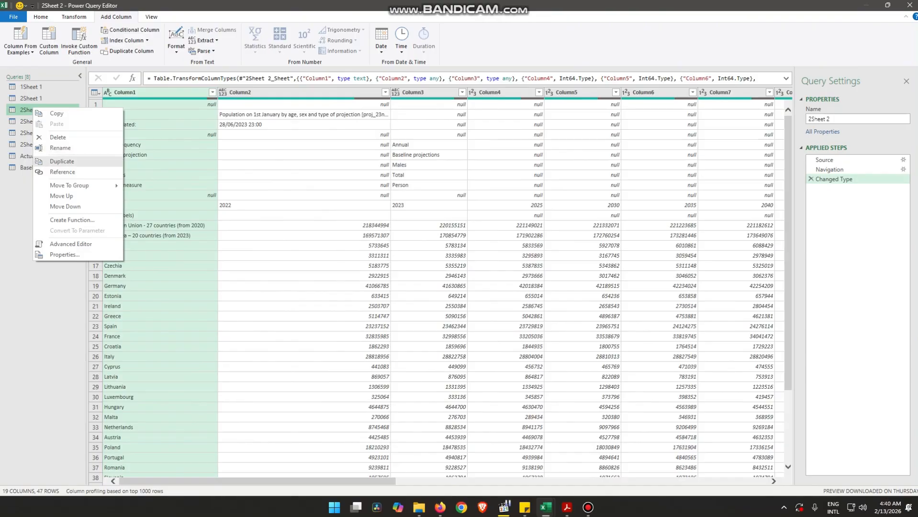
Duplicate the 2Sheet 2 query and rename the copy to Baseline_Males.
click(62, 161)
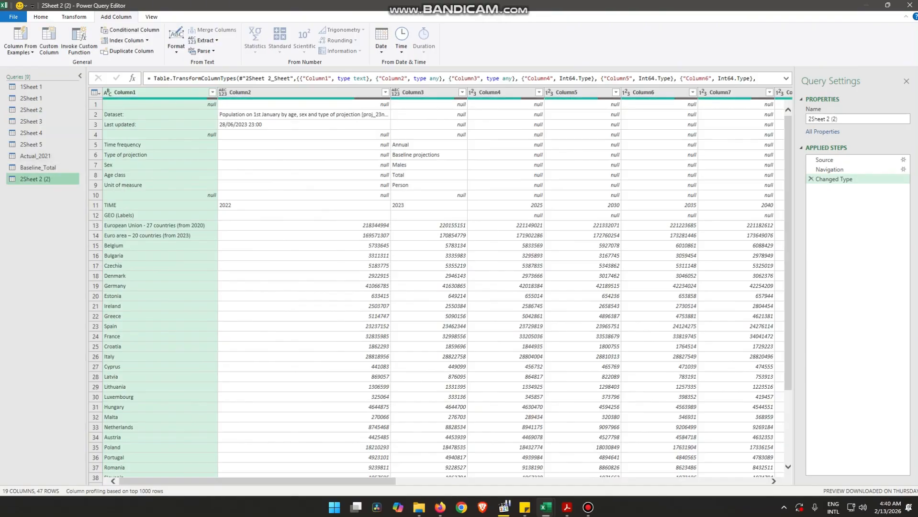
right_click(42, 179)
click(70, 221)
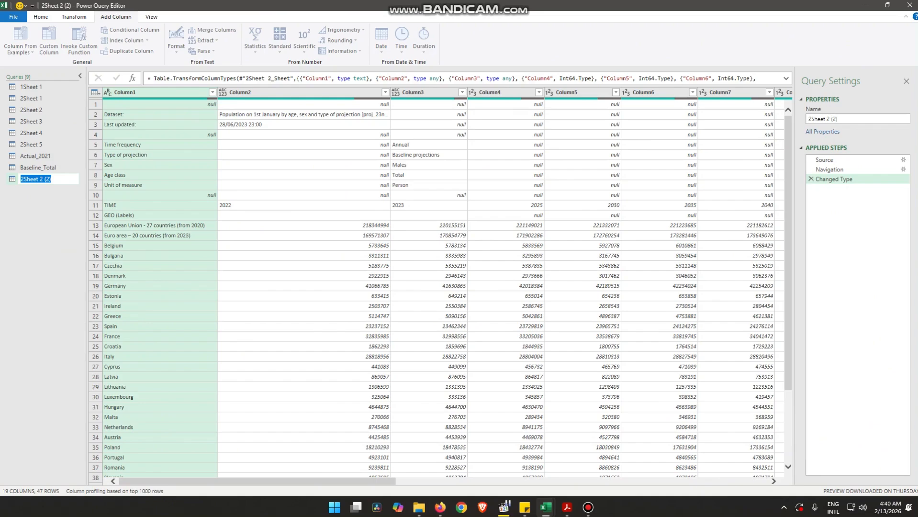
text(Baseline_Males)
Remove the top 10 rows, promote the first row to headers, then remove 1 more row.
click(41, 17)
click(205, 47)
click(251, 62)
text(10)
key(Return)
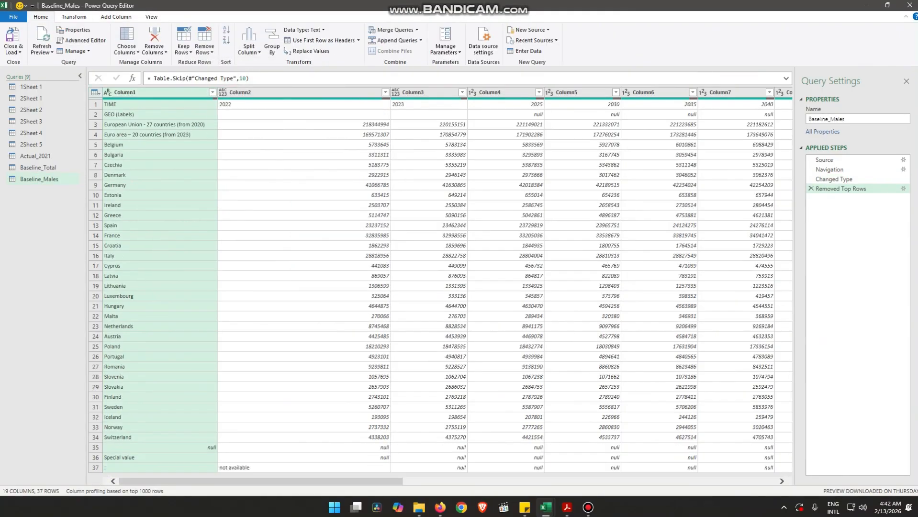
click(323, 41)
click(204, 46)
click(235, 62)
text(1)
key(Return)
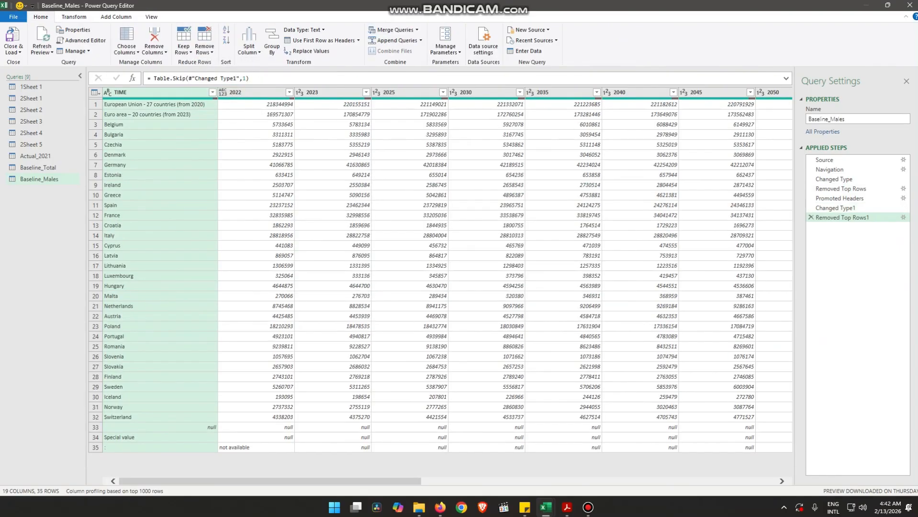
Unpivot the 2022–2100 year columns and rename the columns Country, Year and Population.
click(251, 92)
key(shift+Right)
key(shift+Right)
key(shift+Right)
key(shift+Right)
key(shift+Right)
key(shift+Right)
key(shift+Right)
key(shift+Right)
key(shift+Right)
key(shift+Right)
key(shift+Right)
key(shift+Right)
key(shift+Right)
key(shift+Right)
key(shift+Right)
key(shift+Right)
key(shift+Right)
right_click(672, 92)
click(705, 211)
double_click(129, 92)
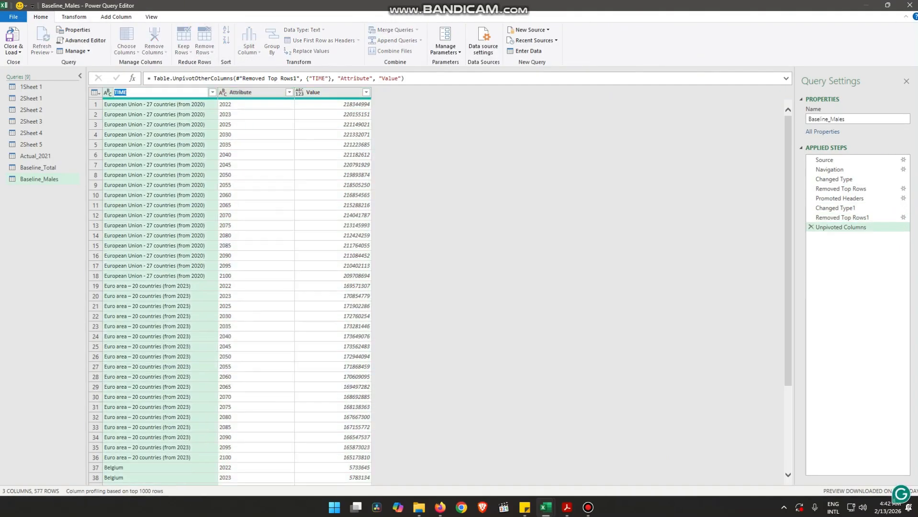
text(Country)
key(Tab)
text(Year)
key(Tab)
text(Popu)
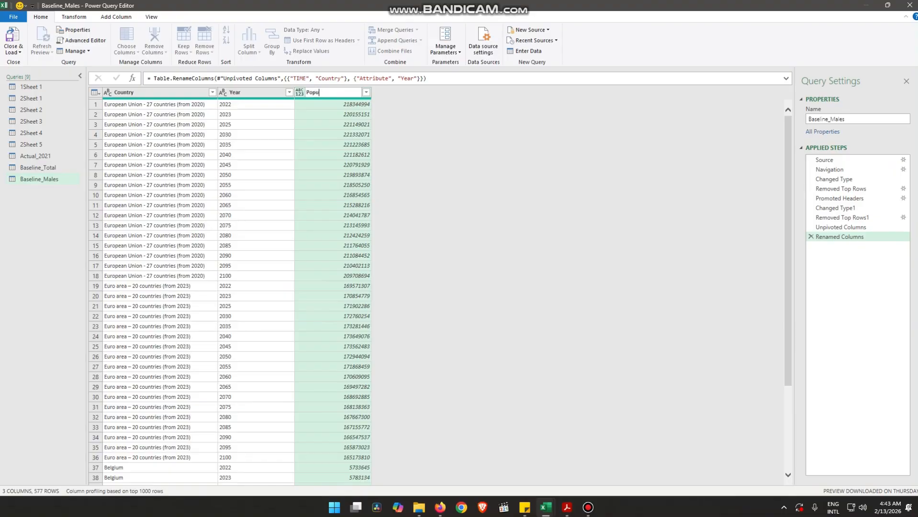
text(lation)
key(Return)
Add a custom Scenario column with the formula 2021.
click(73, 17)
click(116, 17)
click(49, 41)
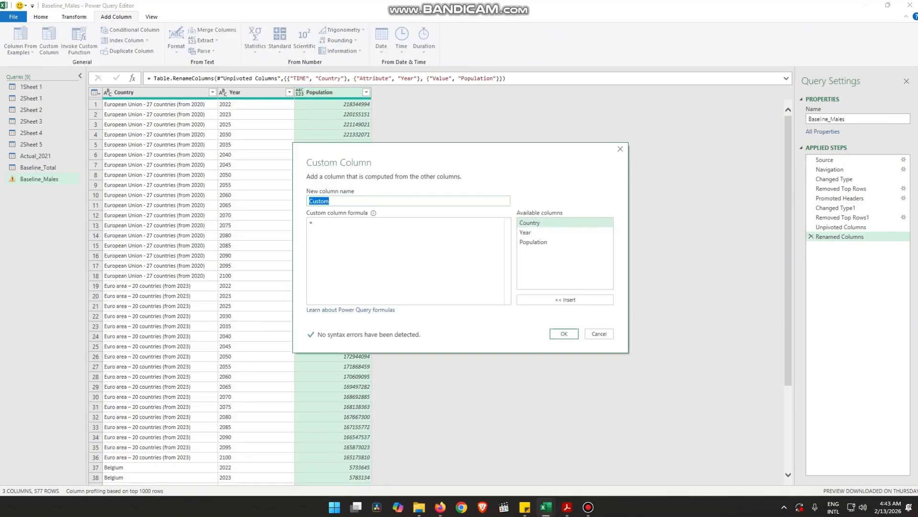
text(Yeanario)
key(Tab)
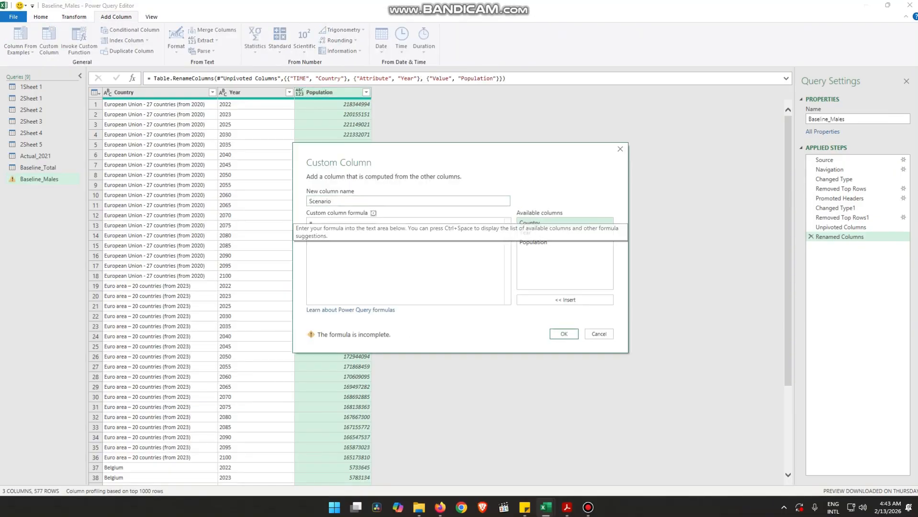
text(2021)
key(Return)
Make Scenario a Text column and replace 2021 with Baseline.
click(377, 93)
click(397, 208)
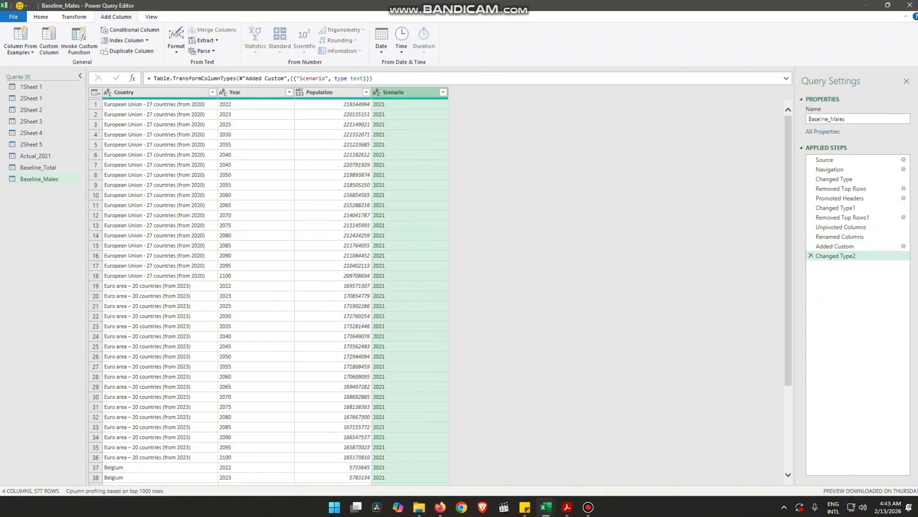
right_click(397, 96)
click(428, 207)
text(2021)
key(Tab)
text(Baseline)
key(Return)
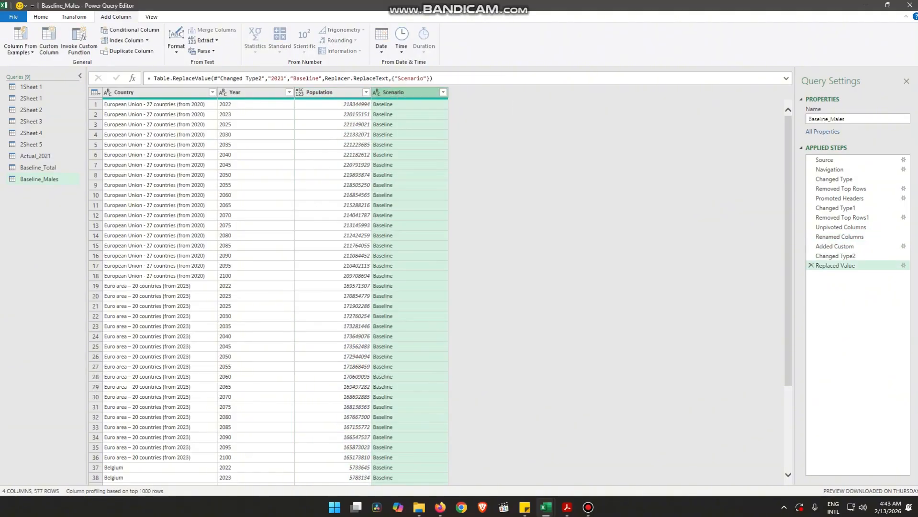
Duplicate Scenario as SEX reading Males, then order columns Country, SEX, Population, Scenario, Year.
right_click(407, 93)
click(445, 133)
double_click(479, 92)
text(SEX)
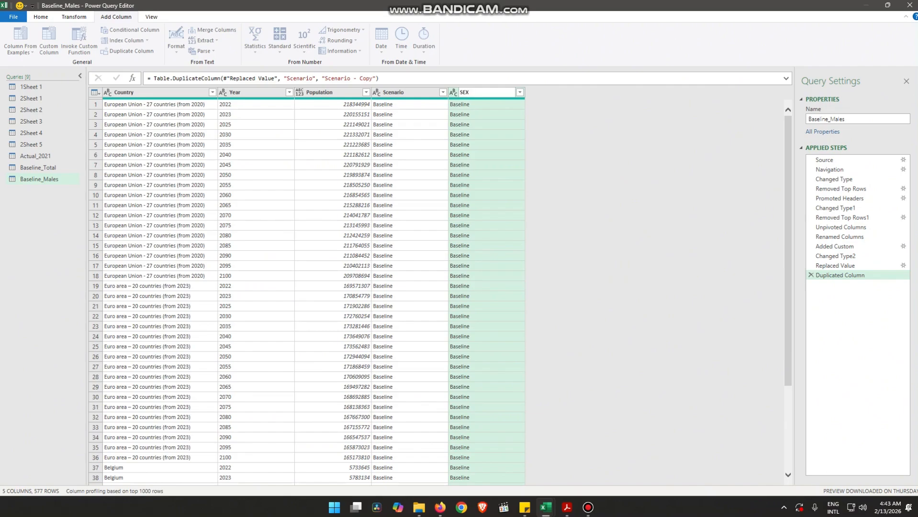
right_click(459, 92)
click(488, 207)
text(Baseline)
key(Tab)
text(Males)
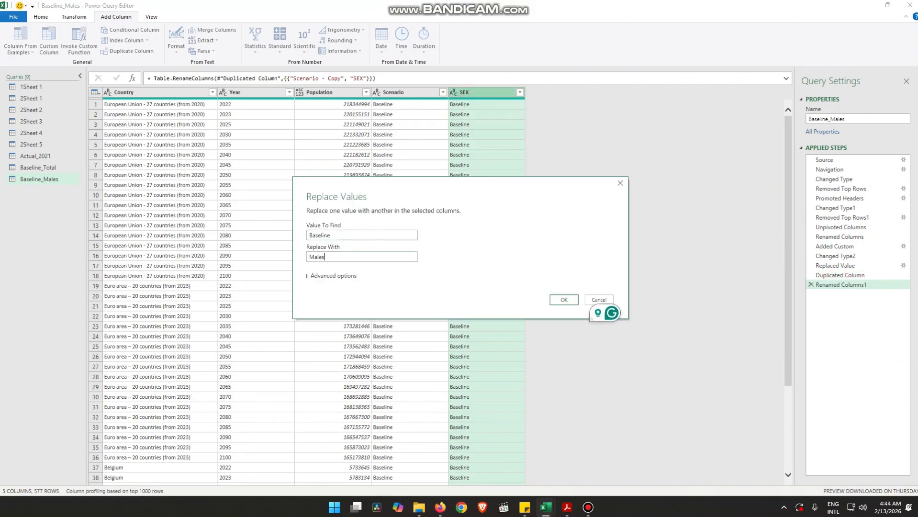
key(Return)
drag(473, 93, 240, 93)
drag(316, 92, 498, 92)
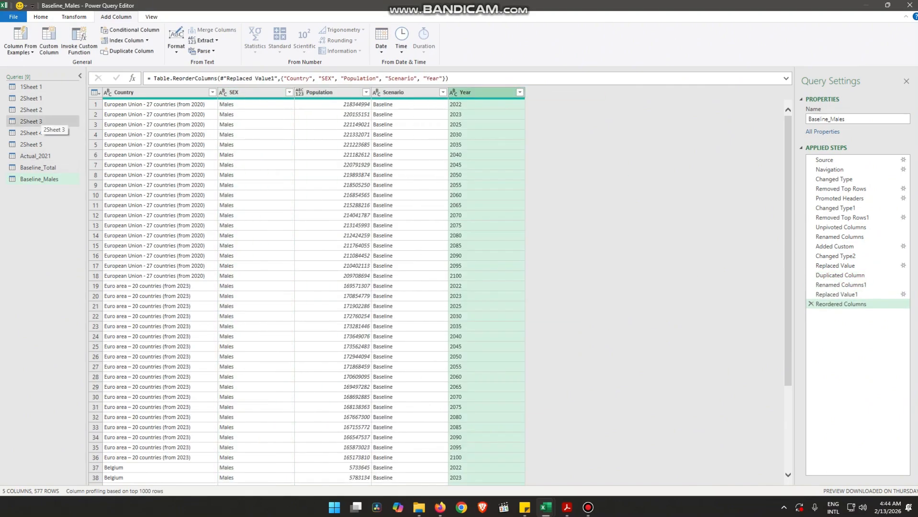
Duplicate the 2Sheet 3 query and rename the copy Baseline_Females.
right_click(31, 121)
click(77, 173)
right_click(48, 191)
click(76, 231)
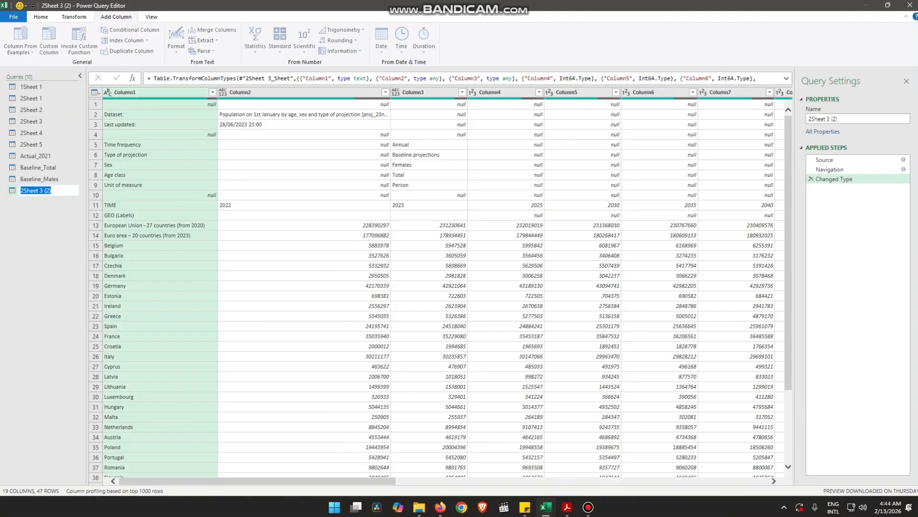
text(Baseline_Females)
key(Return)
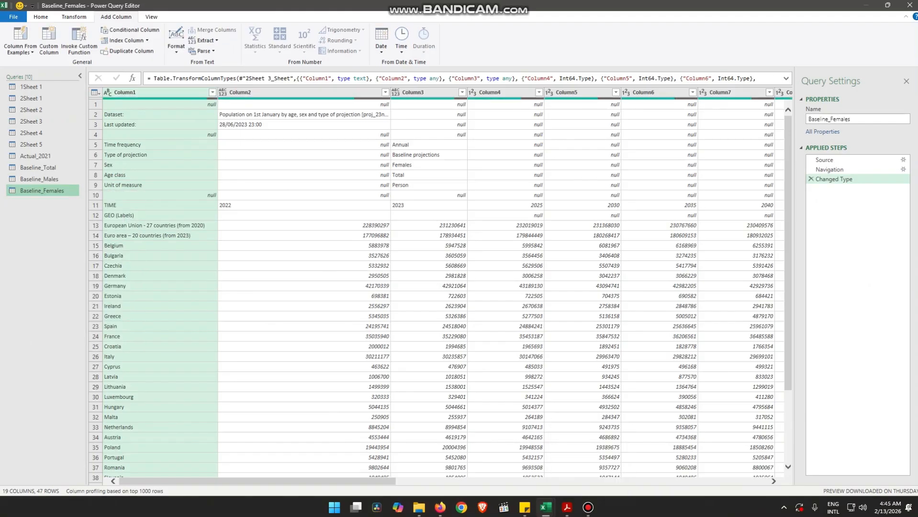
Remove the top 10 rows and use the first row as column headers.
click(41, 16)
click(203, 44)
click(224, 62)
text(10)
key(Return)
click(74, 17)
click(40, 38)
Remove one more top row and select the year columns from 2022 onward.
click(41, 17)
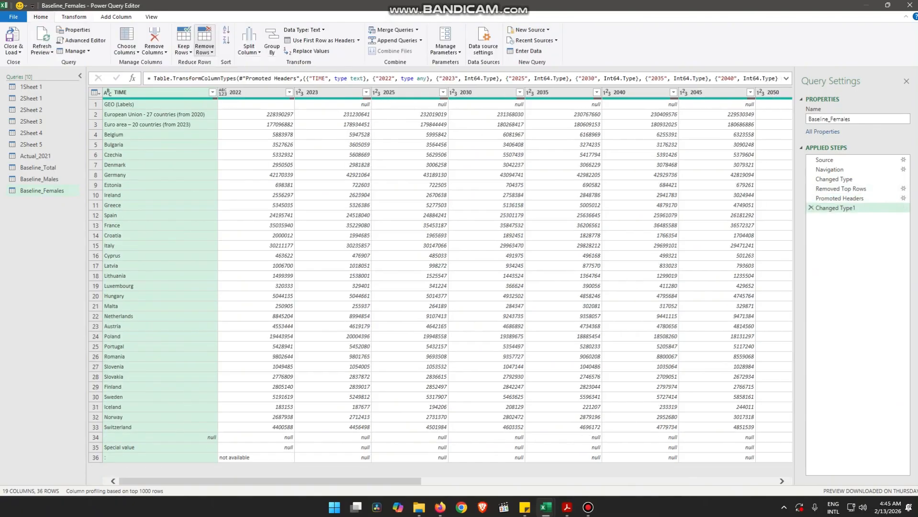
click(204, 44)
click(224, 62)
text(1)
key(Return)
click(253, 93)
key(shift+Right)
key(shift+Right)
key(shift+Right)
key(shift+Right)
key(shift+Right)
key(shift+Right)
key(shift+Right)
key(shift+Right)
key(shift+Right)
key(shift+Right)
key(shift+Right)
key(shift+Right)
key(shift+Right)
key(shift+Right)
key(shift+Right)
key(shift+Right)
key(shift+Right)
right_click(358, 91)
click(392, 200)
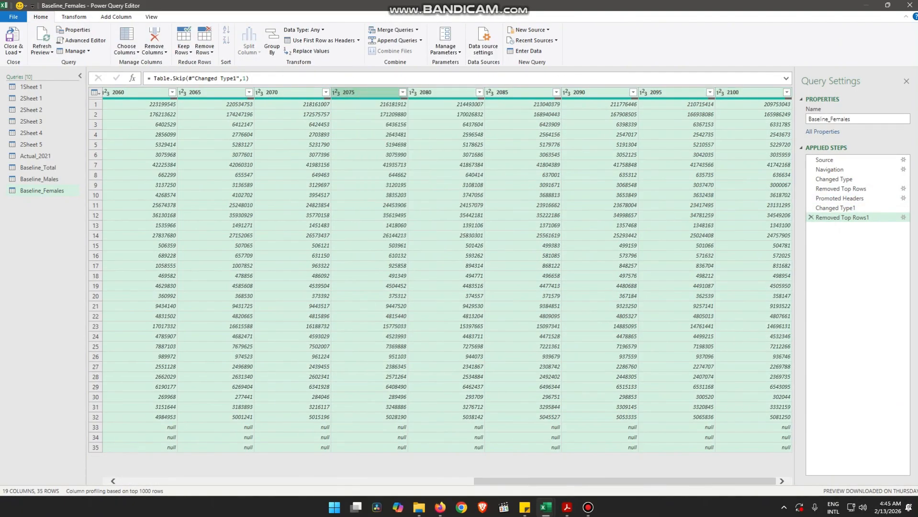
Replace the faulty row-removal step with a one-row top removal, then unpivot the year columns into rows.
click(810, 217)
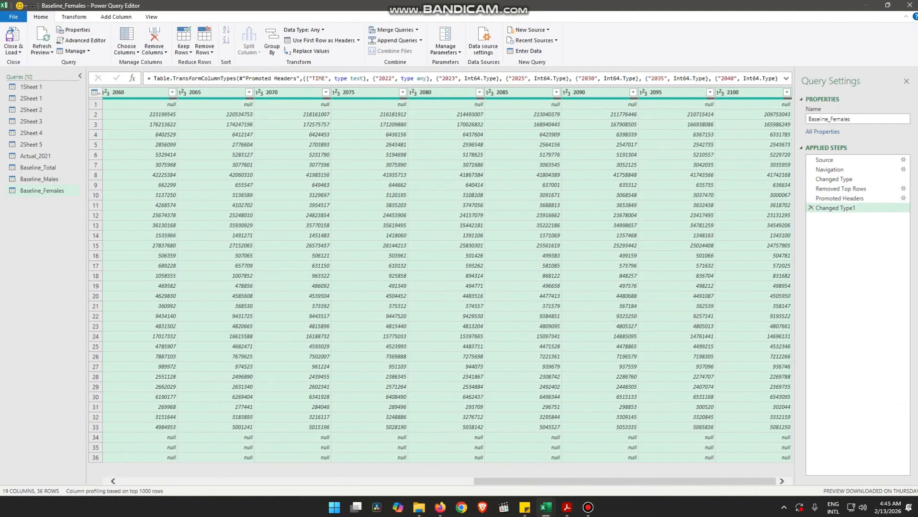
click(205, 44)
click(224, 63)
text(1)
key(Return)
right_click(358, 91)
click(390, 206)
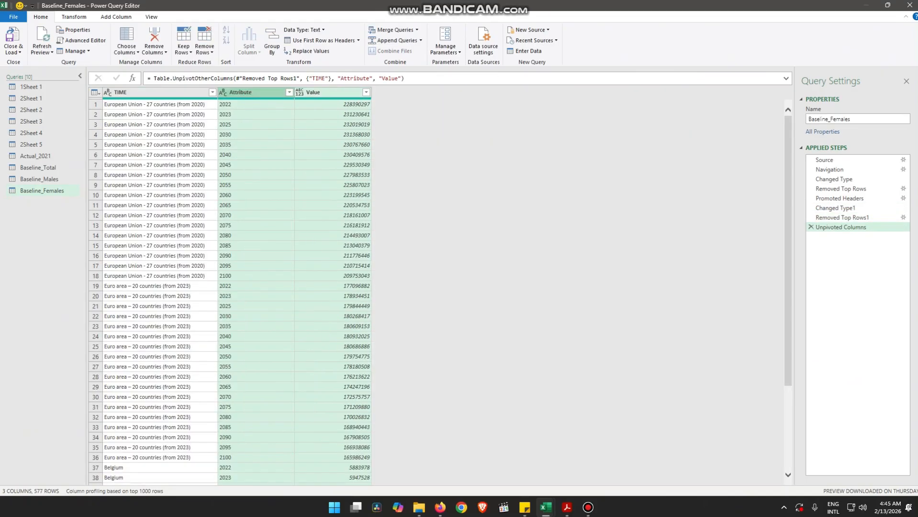
Rename the Attribute, Value and TIME columns to Year, Population and Country.
double_click(243, 92)
text(Year)
double_click(318, 92)
text(Population)
double_click(120, 92)
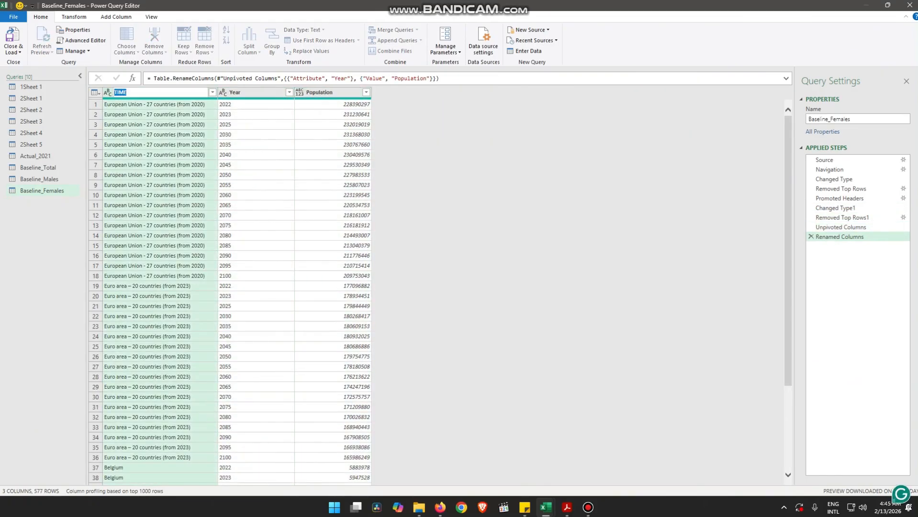
text(Country)
right_click(348, 92)
click(74, 17)
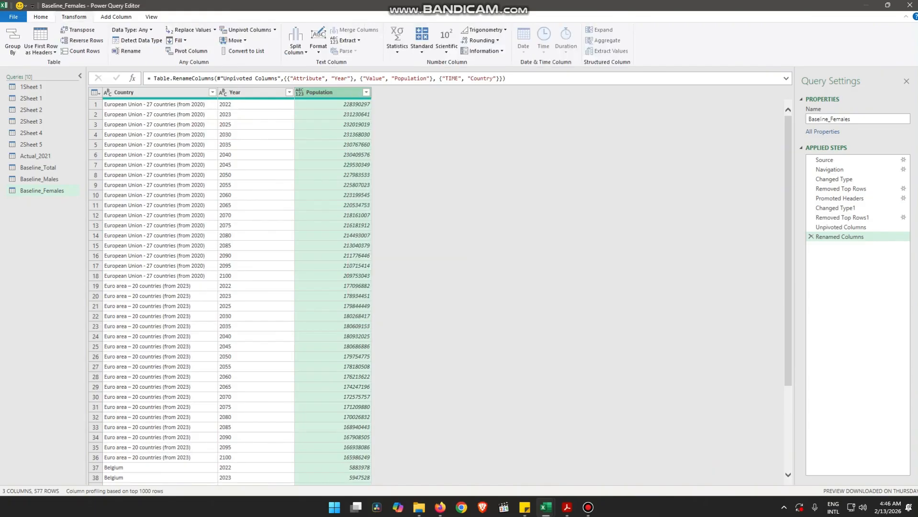
Add a custom column named Scenario with the formula 2021.
click(116, 17)
click(49, 41)
double_click(319, 201)
text(Scenario)
key(Tab)
key(Tab)
text(2021)
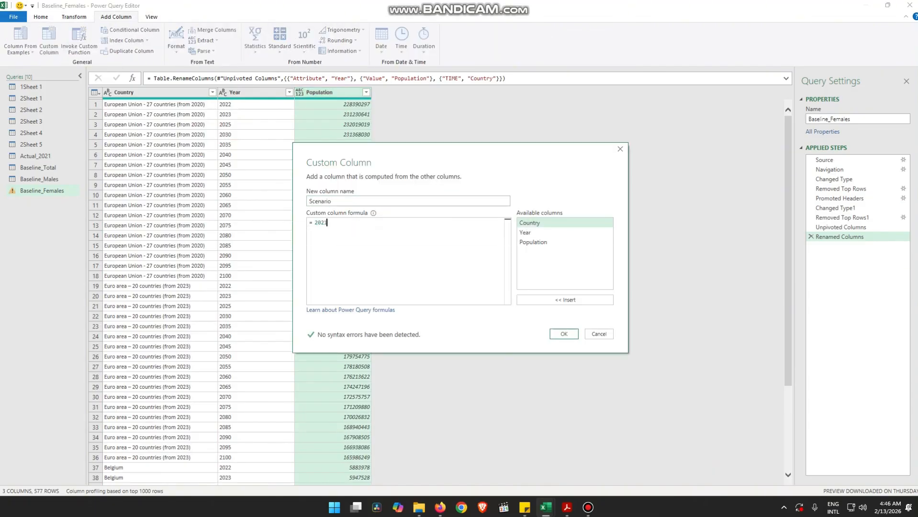
click(564, 334)
Make Scenario a text column and replace 2021 with Baseline.
right_click(415, 92)
click(377, 93)
click(393, 203)
right_click(403, 93)
click(440, 207)
text(2021)
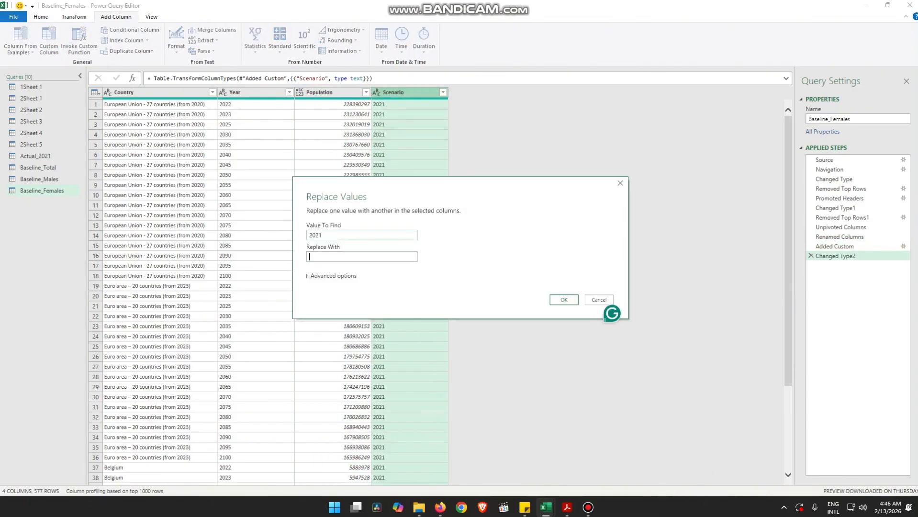
key(Tab)
text(Baseline)
key(Return)
Duplicate the Scenario column and name the copy SEX.
right_click(406, 94)
click(445, 135)
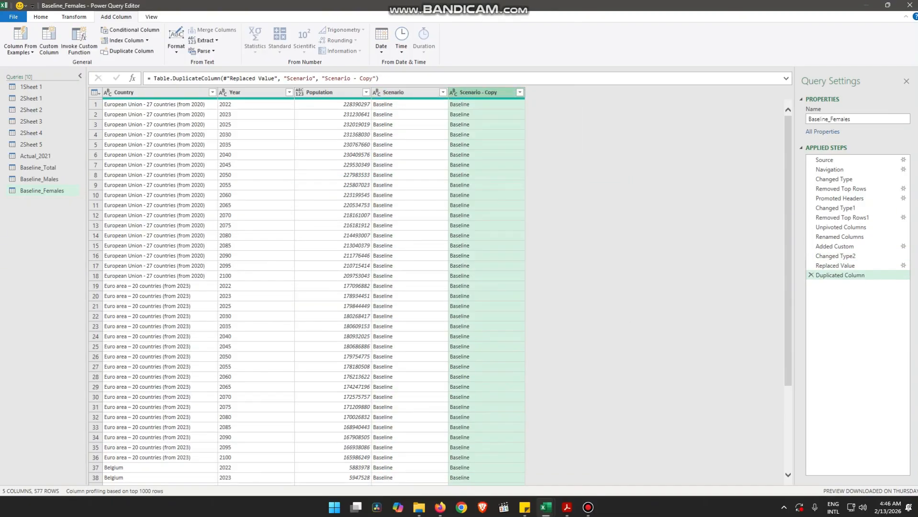
double_click(478, 93)
text(SEX)
key(Return)
Replace Baseline with Female in the SEX column, then correct it to Females.
right_click(476, 94)
click(511, 207)
text(Baseline)
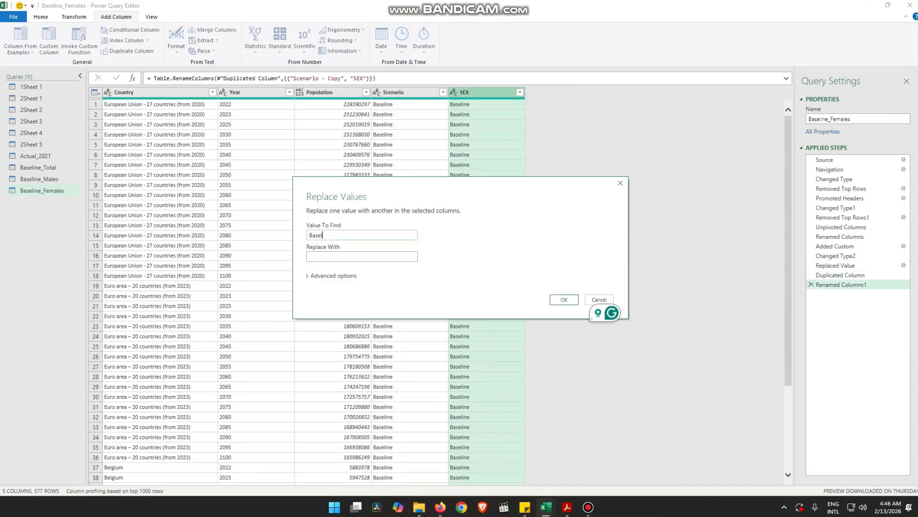
key(Tab)
text(Female)
key(Return)
right_click(463, 93)
click(497, 207)
text(Female)
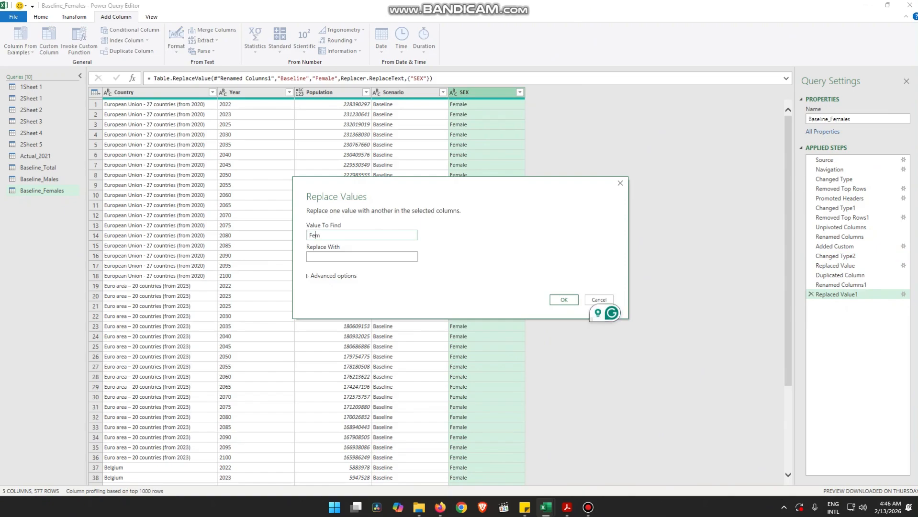
key(Tab)
text(Females)
key(Return)
Move SEX to the second column and Year to the end.
drag(254, 92, 248, 93)
drag(321, 92, 500, 92)
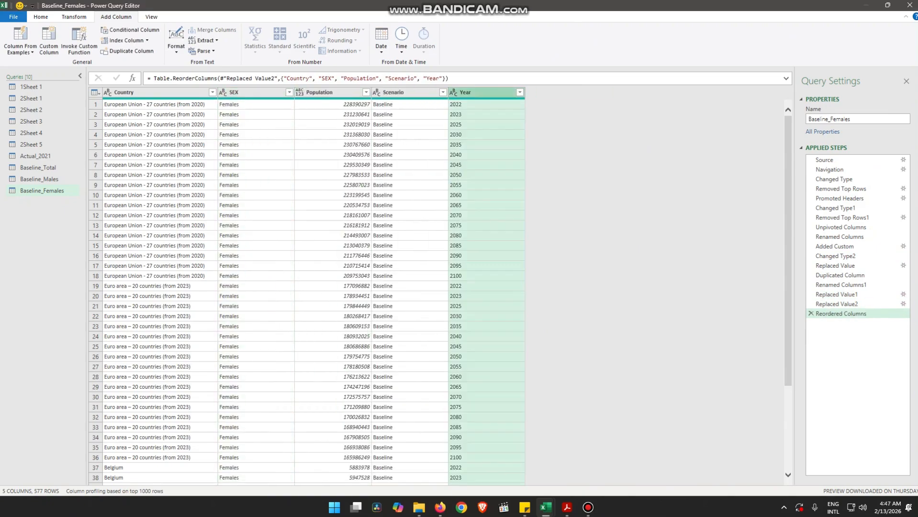
click(32, 133)
click(31, 122)
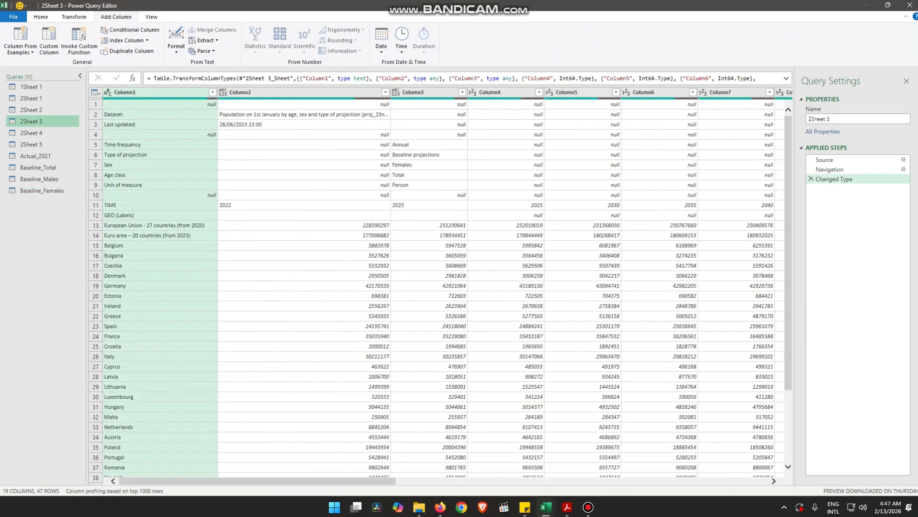
Review the existing 2Sheet 4 and 2Sheet 5 queries.
click(32, 133)
click(31, 144)
click(587, 507)
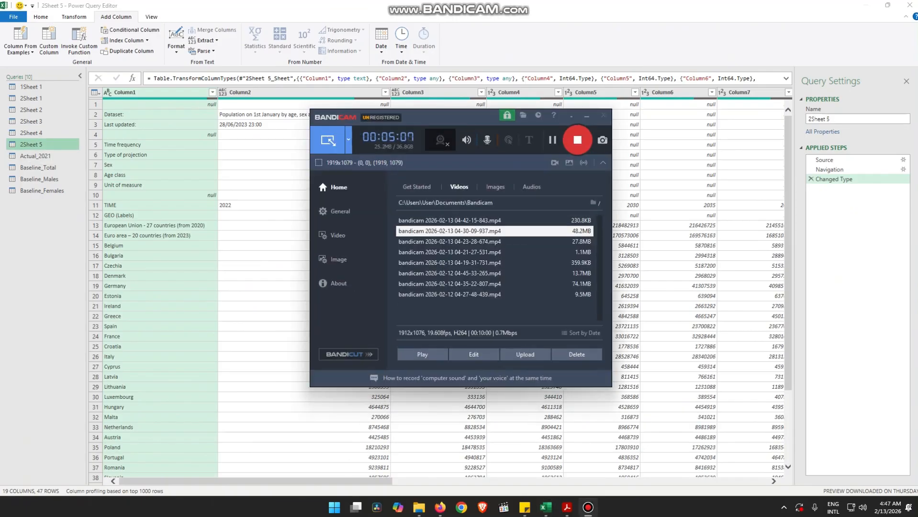
click(588, 507)
Import 2Sheet 6 from the Eurostat Excel workbook as a new query.
click(40, 17)
click(528, 30)
mouse_move(530, 42)
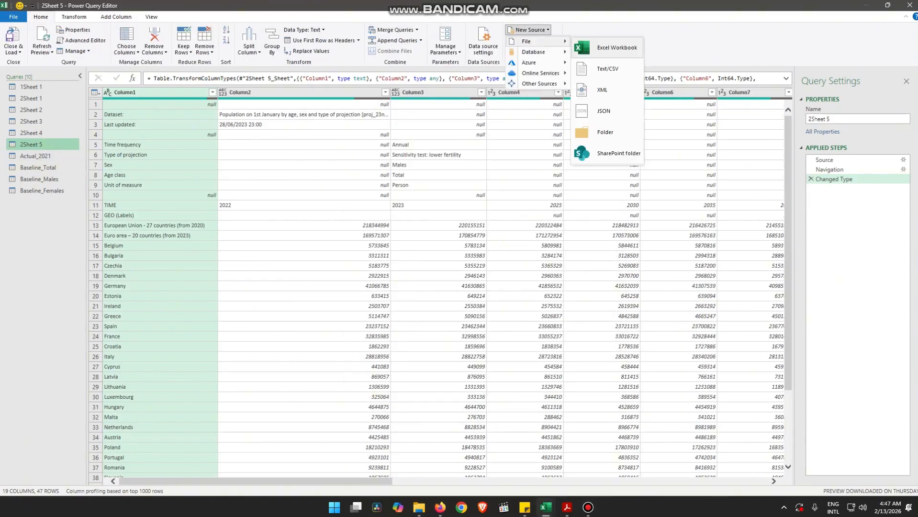
click(615, 47)
double_click(163, 76)
double_click(298, 267)
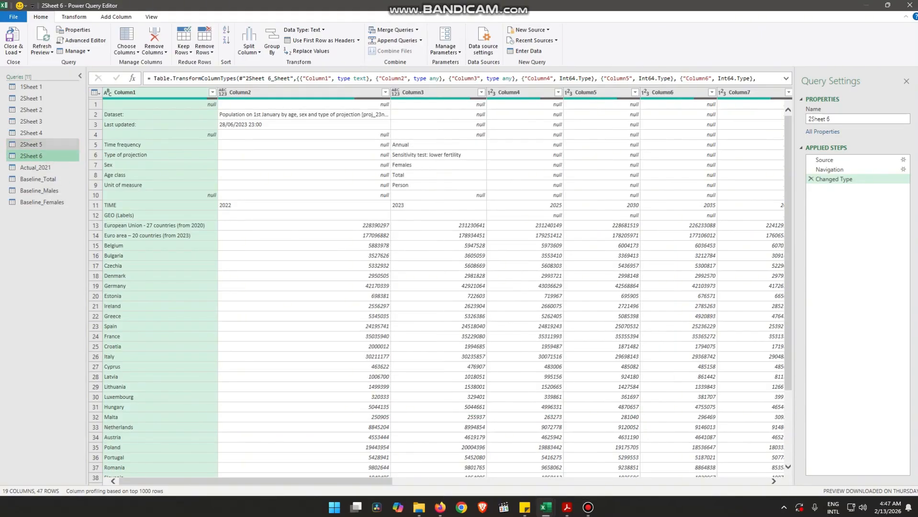
Duplicate the 2Sheet 4 query and rename the copy Lower Fertility_Total.
right_click(37, 133)
click(65, 186)
double_click(40, 214)
text(Lower Fertility_Total)
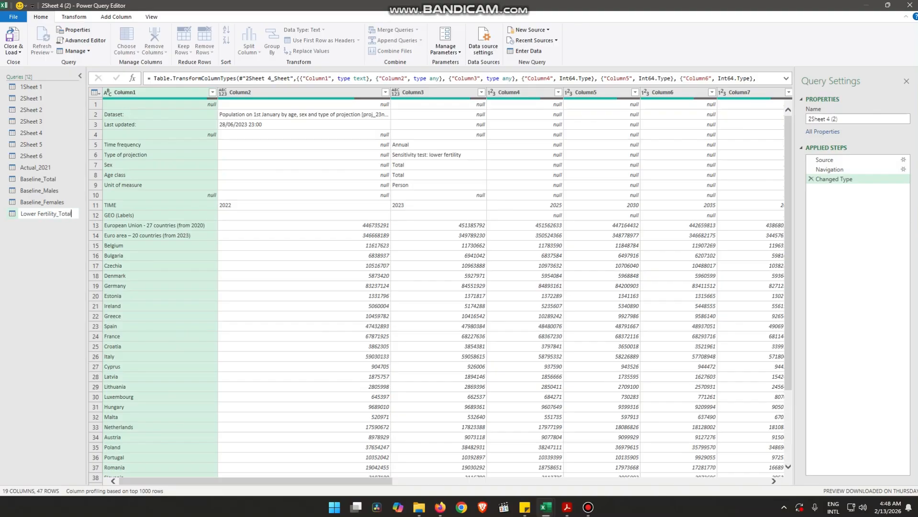
key(Return)
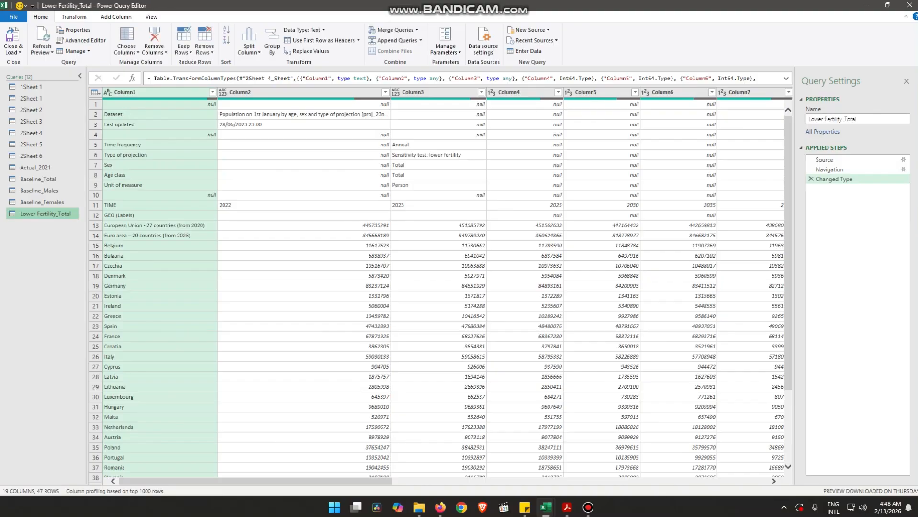
Remove the top 10 rows, promote the first row to headers, then remove one more top row.
click(204, 47)
click(234, 62)
text(10)
key(Return)
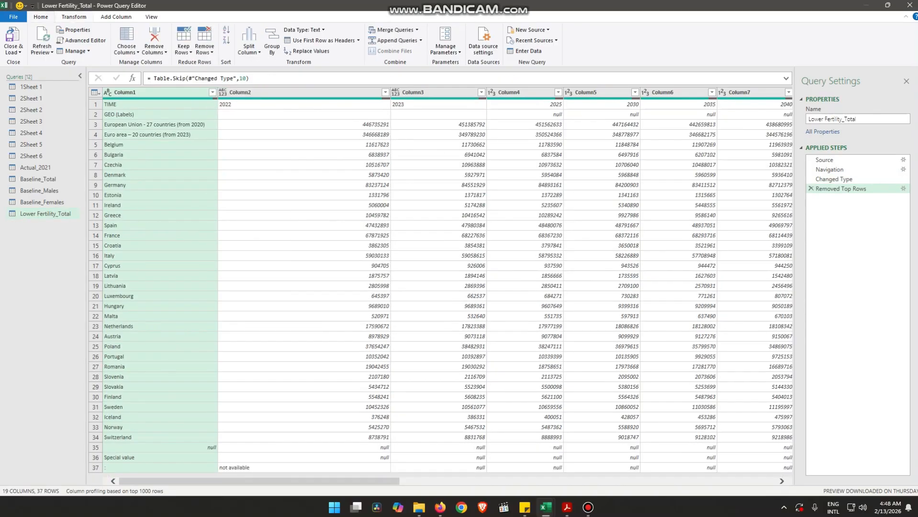
click(316, 41)
click(205, 47)
click(234, 62)
text(1)
key(Return)
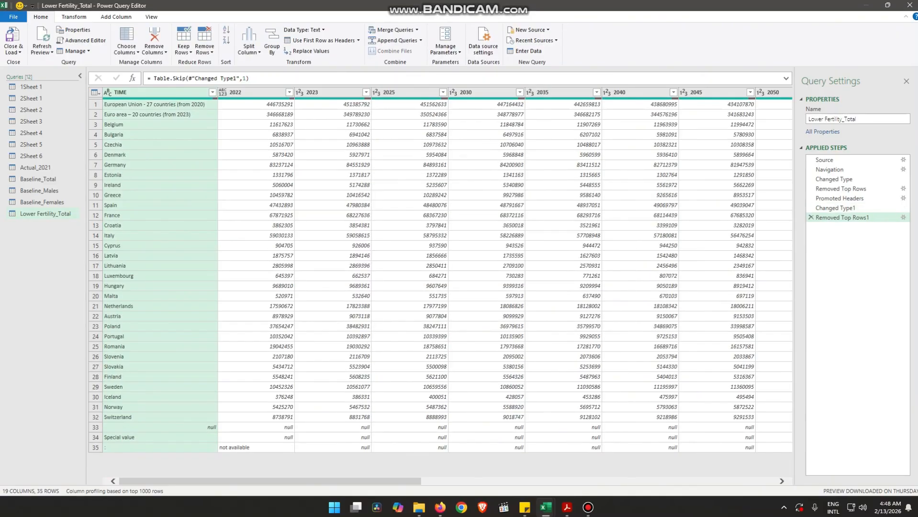
click(253, 92)
Unpivot the year columns and name the columns Year, Population and Country.
key(shift+Right)
key(shift+Right)
key(shift+Right)
key(shift+Right)
key(shift+Right)
key(shift+Right)
key(shift+Right)
key(shift+Right)
key(shift+Right)
key(shift+Right)
key(shift+Right)
key(shift+Right)
key(shift+Right)
key(shift+Right)
key(shift+Right)
key(shift+Right)
key(shift+Right)
right_click(689, 93)
click(722, 197)
key(F2)
text(Year)
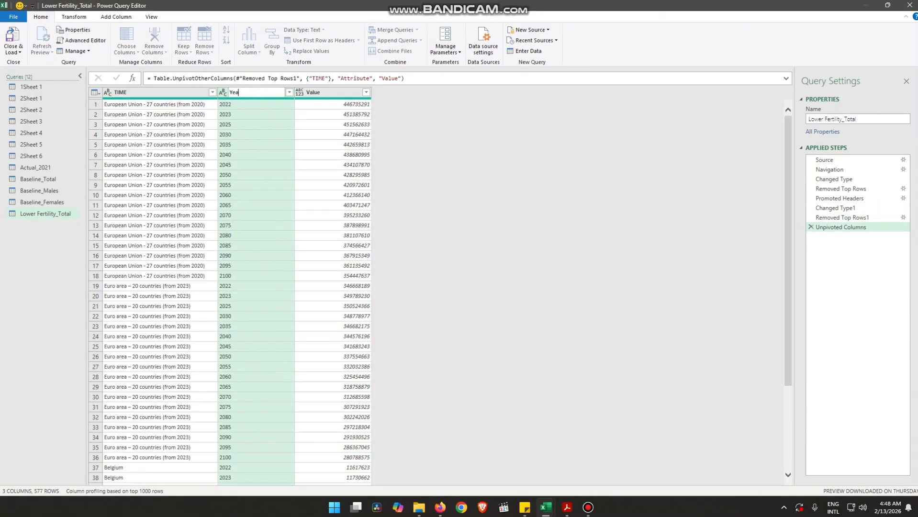
key(Tab)
text(Popu)
double_click(120, 93)
text(Country)
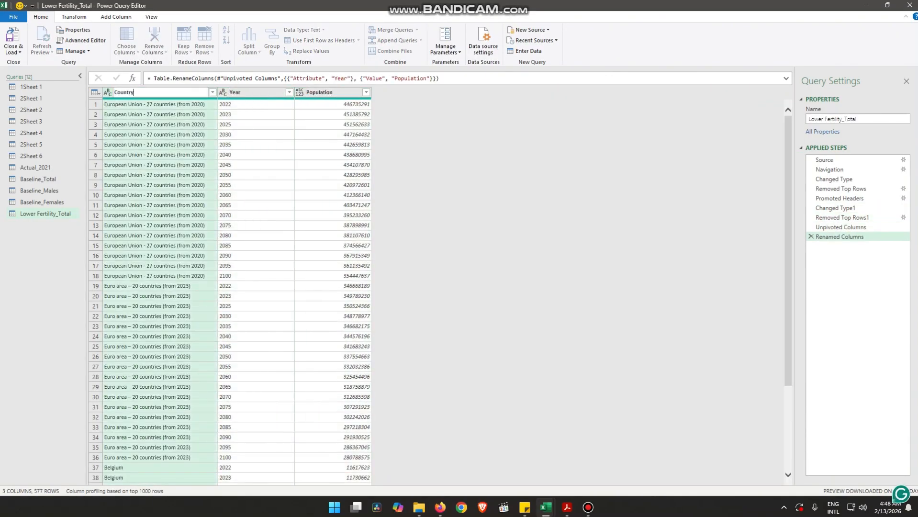
key(Return)
Add a Scenario custom column filled with 2021, then delete that step.
click(116, 17)
click(49, 41)
text(Scenario)
key(Tab)
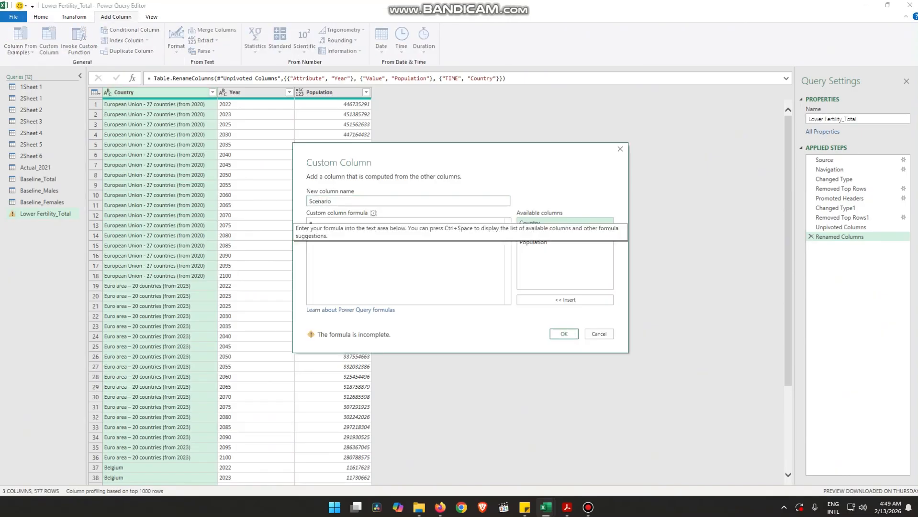
text(2021)
click(564, 334)
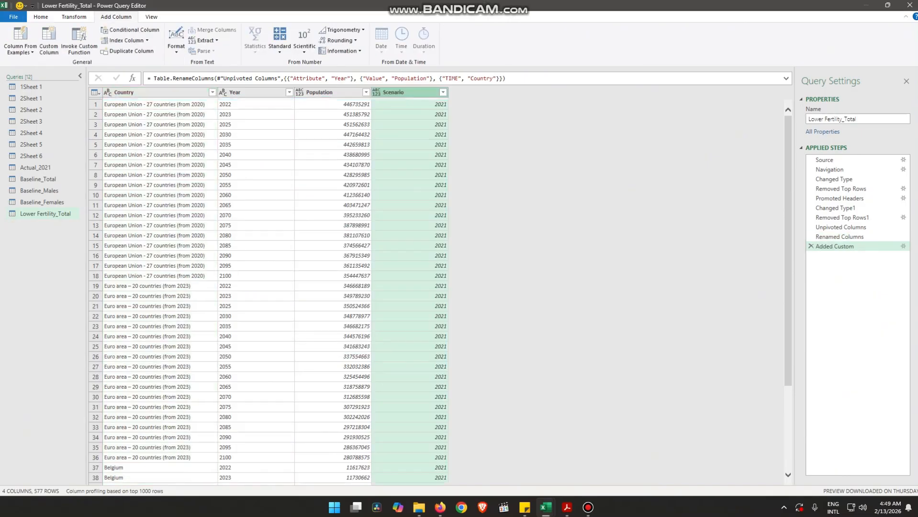
click(377, 93)
click(408, 125)
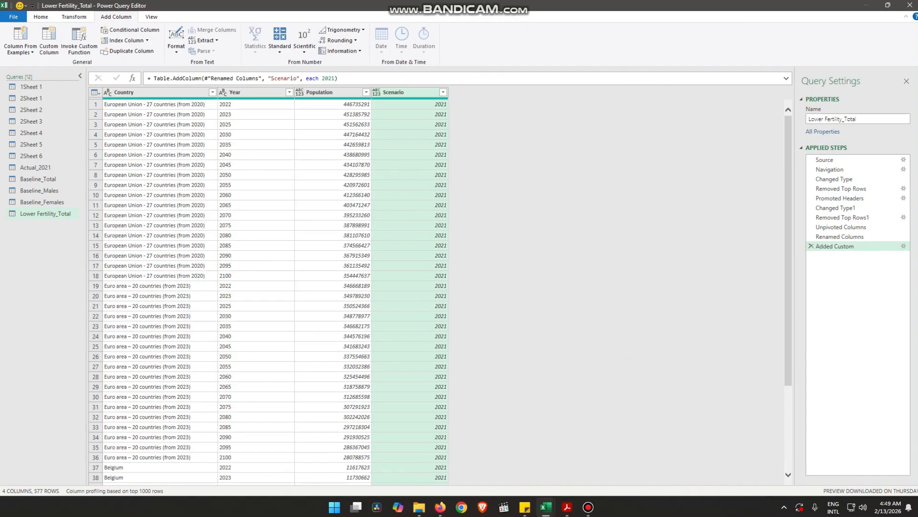
click(588, 507)
click(571, 115)
Re-add the Scenario custom column with value 2021 and set its type to text.
click(810, 246)
click(49, 41)
drag(330, 201, 306, 201)
text(Scenario)
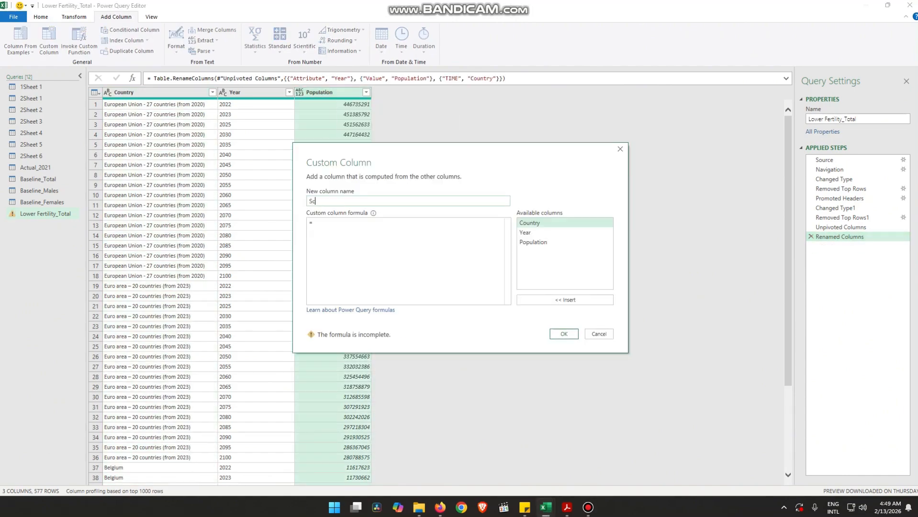
key(Tab)
key(Tab)
text(2021)
click(564, 334)
click(377, 93)
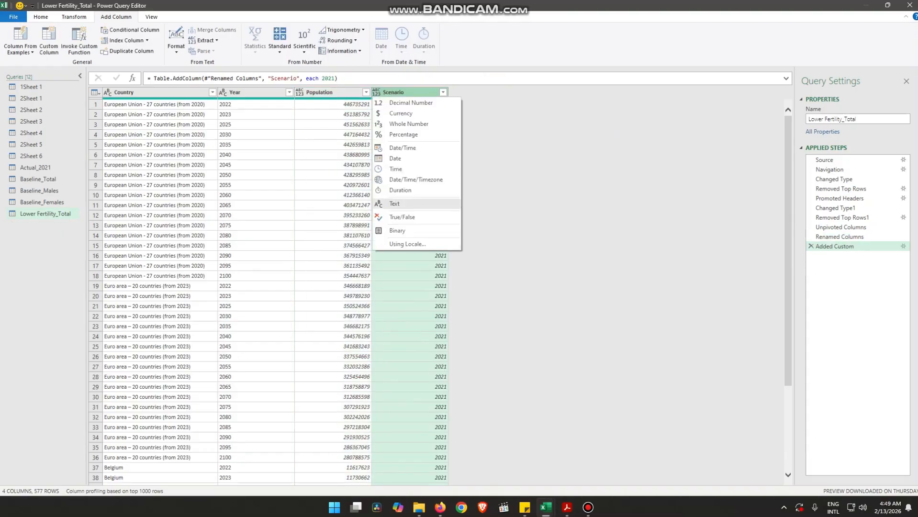
click(404, 204)
Replace 2021 with Lower Fertility in the Scenario column.
right_click(383, 95)
click(417, 211)
text(2021)
text(ertility)
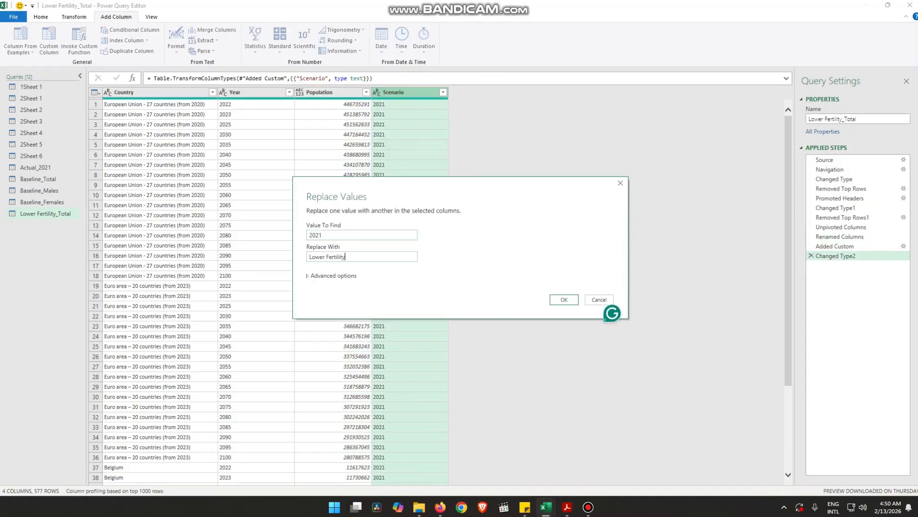
key(Return)
Copy Scenario into a SEX column reading Total, placing SEX after Country and Year last.
right_click(426, 93)
click(464, 134)
double_click(478, 92)
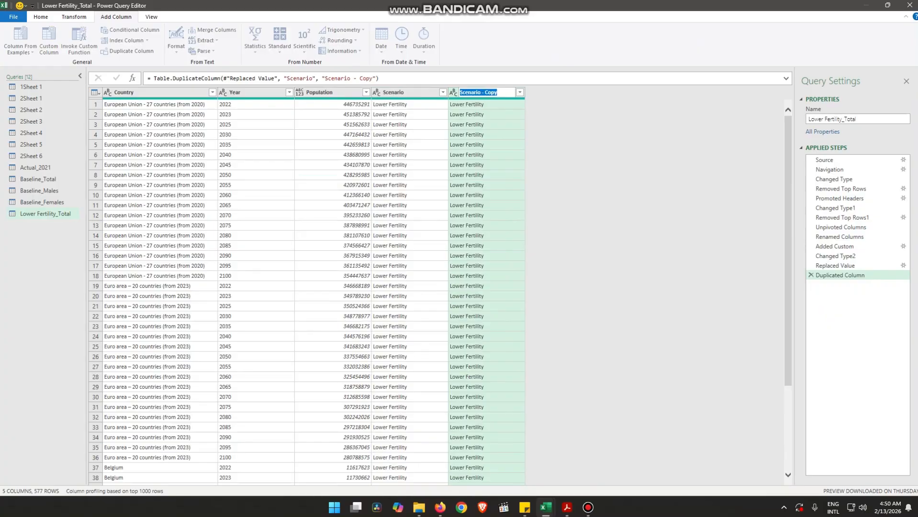
text(SEX)
key(Return)
text(Lower Fertility)
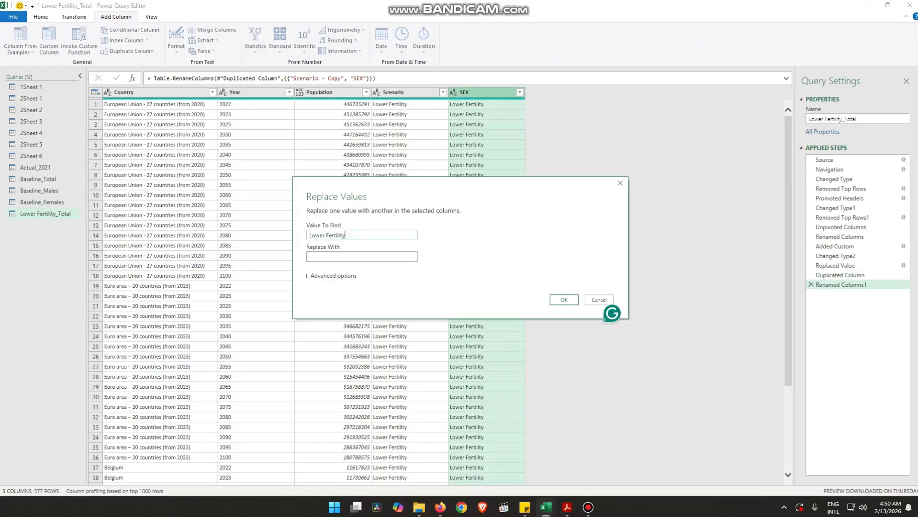
key(Tab)
text(Total)
key(Return)
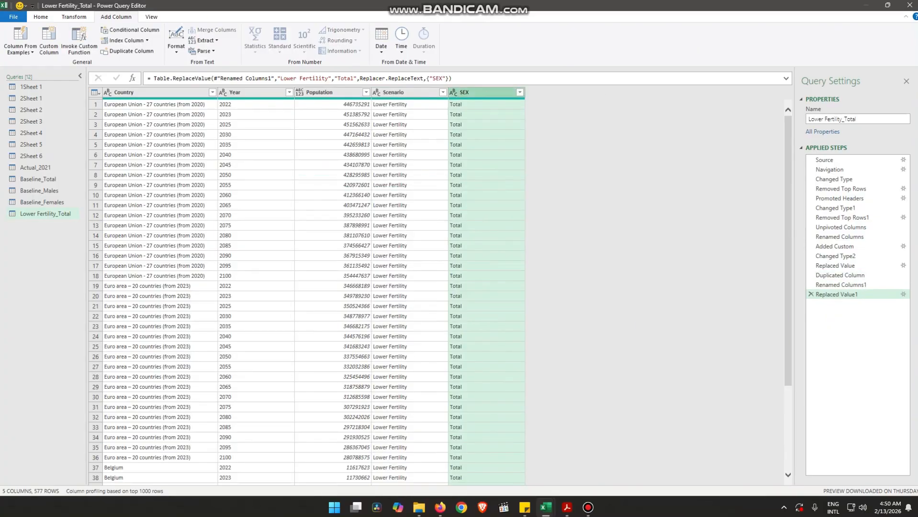
drag(480, 93, 239, 92)
drag(326, 92, 503, 92)
Duplicate the 2Sheet 5 query and rename the copy Lower Fertility_Males.
click(31, 144)
right_click(50, 143)
click(71, 195)
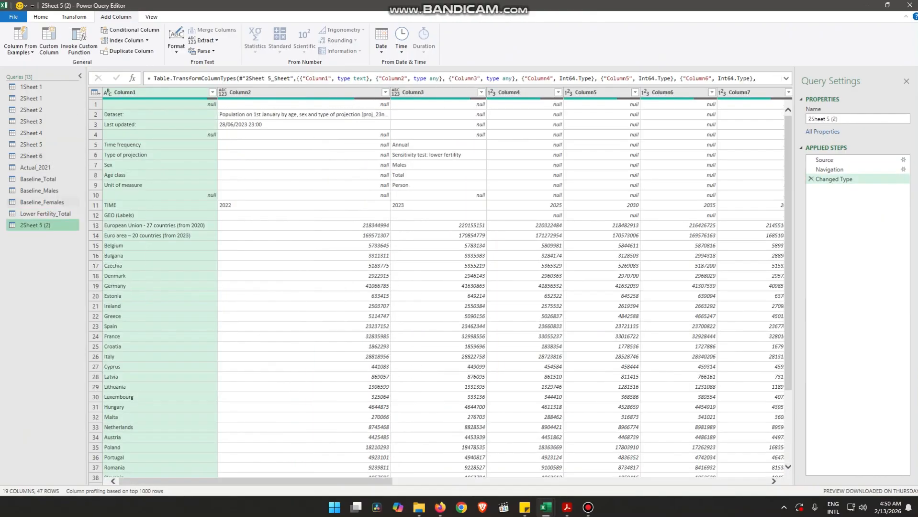
right_click(55, 223)
click(75, 263)
text(Lower Fertility_Males)
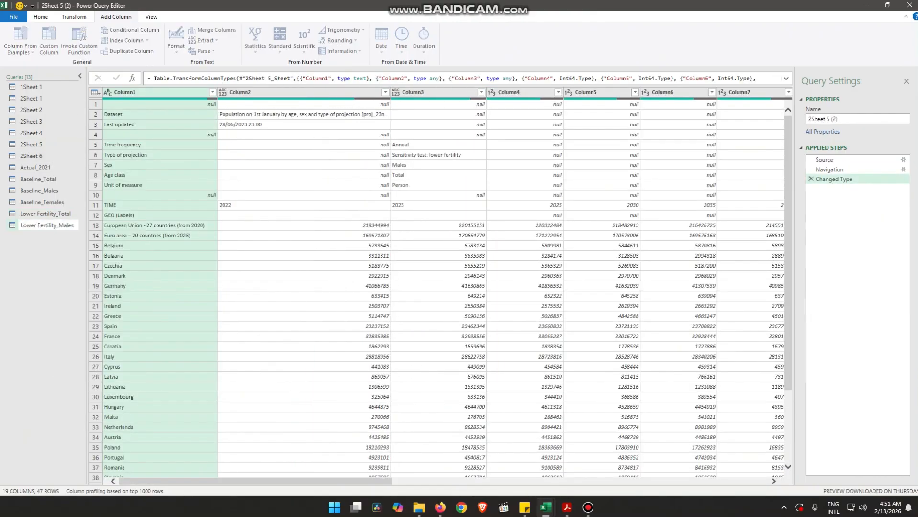
key(Return)
Remove the top 10 rows, use the first row as headers, then remove the leftover top row.
click(204, 48)
click(220, 67)
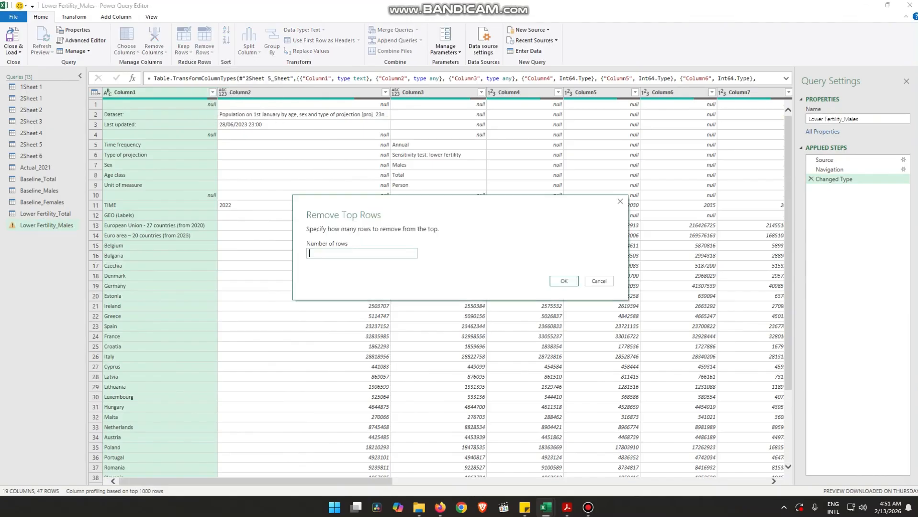
text(10)
click(562, 281)
click(323, 40)
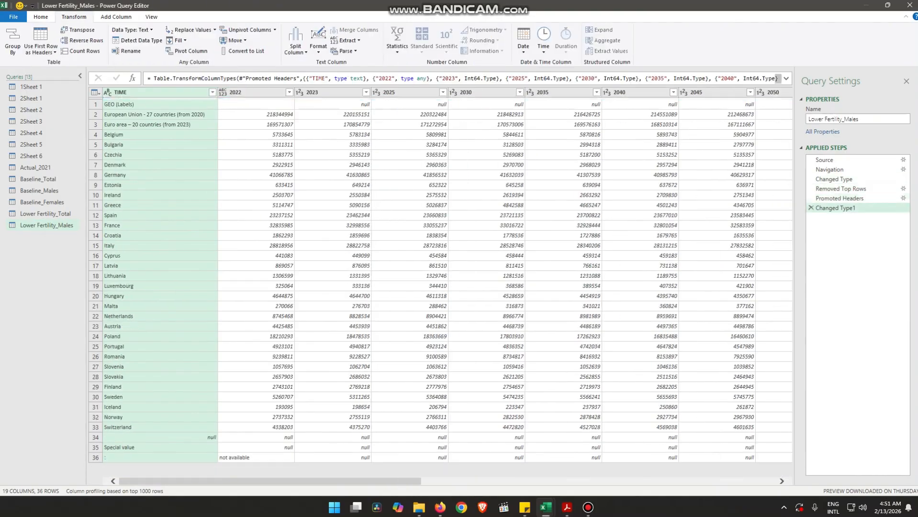
click(204, 48)
click(224, 73)
text(3)
key(Return)
click(254, 92)
Unpivot the year columns through 2100 and name the columns Year, Population and Country.
key(shift+Right)
key(shift+Right)
key(shift+Right)
key(shift+Right)
key(shift+Right)
key(shift+Right)
key(shift+Right)
key(shift+Right)
key(shift+Right)
key(shift+Right)
key(shift+Right)
key(shift+Right)
key(shift+Right)
key(shift+Right)
key(shift+Right)
key(shift+Right)
key(shift+Right)
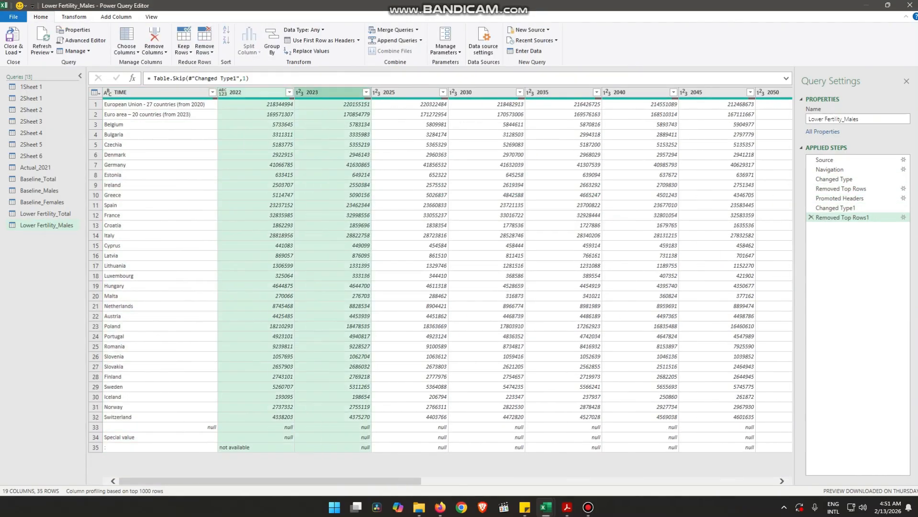
right_click(733, 93)
click(766, 225)
double_click(254, 93)
text(Year)
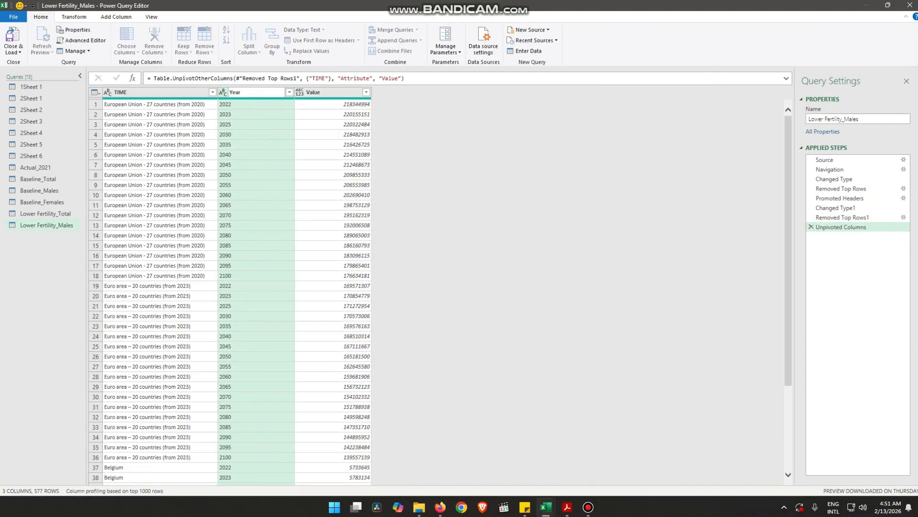
key(Tab)
text(Population)
key(Tab)
text(Country)
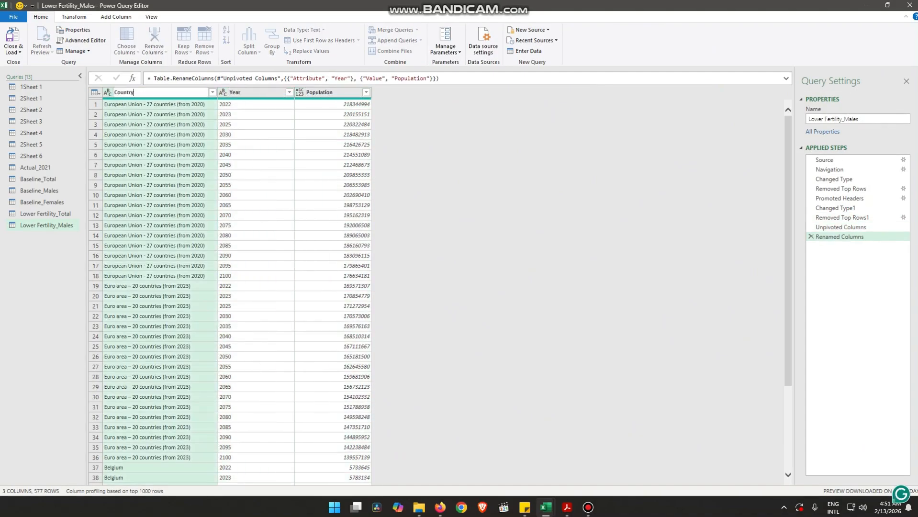
key(Return)
Add a Scenario custom column filled with 2021 and make it text.
key(alt+a)
key(c)
key(c)
text(Scenario)
key(Tab)
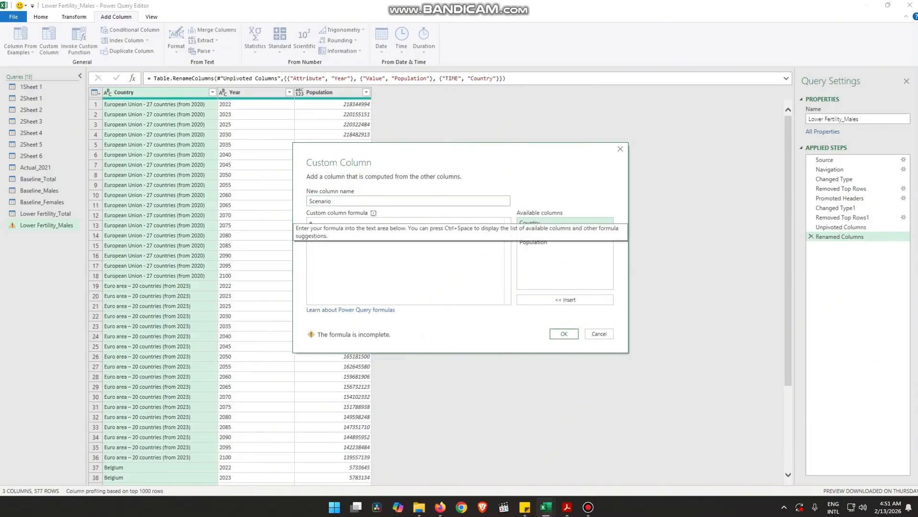
key(Tab)
text(2021)
key(Tab)
key(Return)
click(376, 93)
click(395, 204)
Replace 2021 with Lower Fertility in the Scenario column.
right_click(396, 92)
click(421, 201)
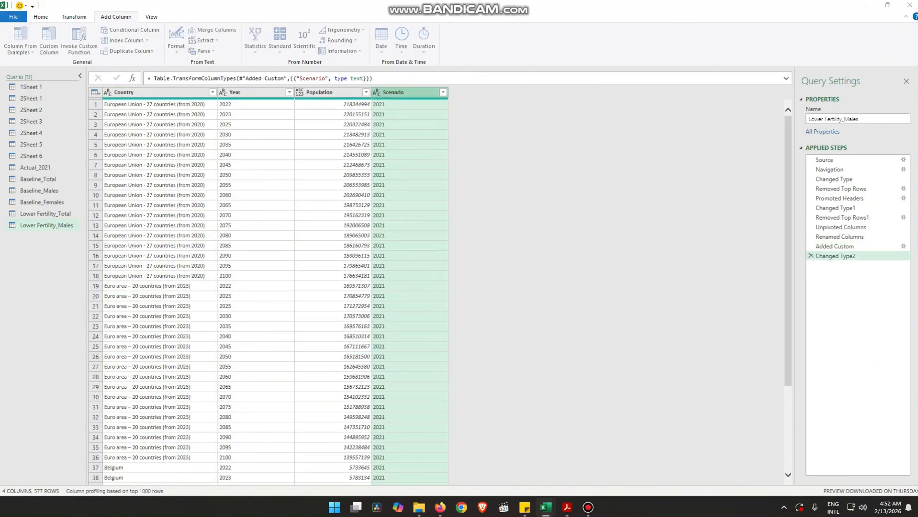
text(2021)
key(Tab)
text(Lower Fertility)
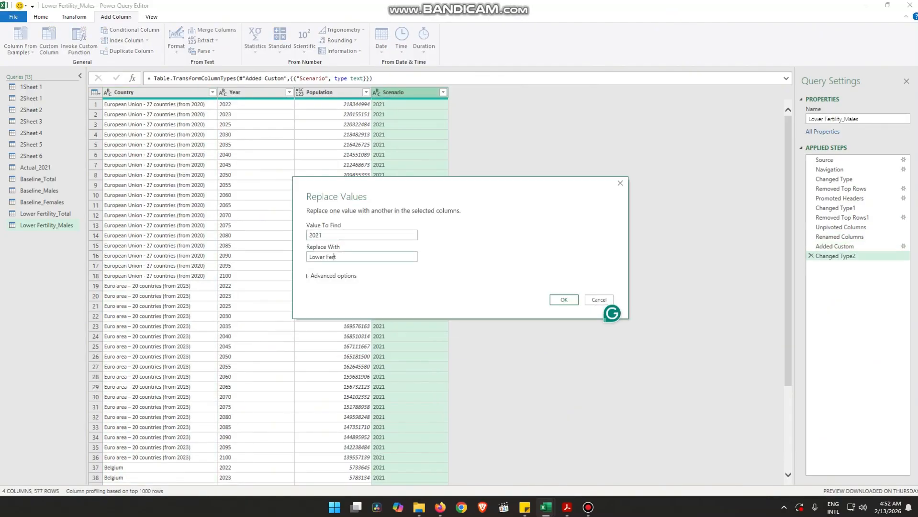
key(Return)
Copy Scenario into a SEX column reading Males, placing SEX after Country and Year last.
click(131, 51)
double_click(479, 92)
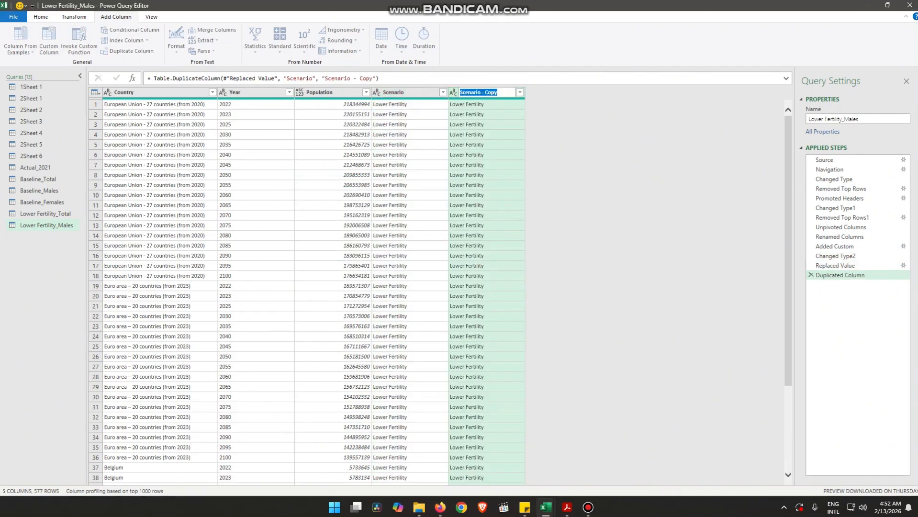
text(SEX)
key(Return)
right_click(478, 92)
click(503, 202)
text(Lower Fe)
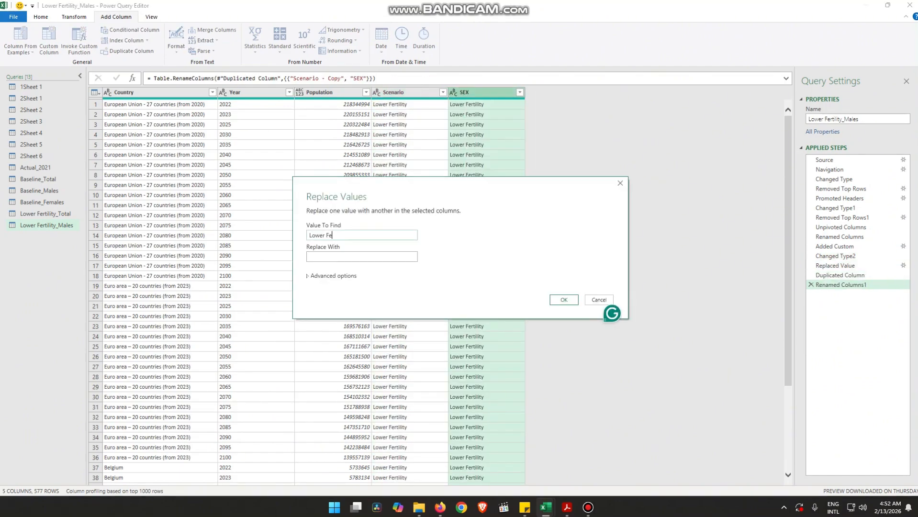
text(rtility_Males)
key(Return)
drag(478, 92, 254, 92)
drag(326, 92, 503, 92)
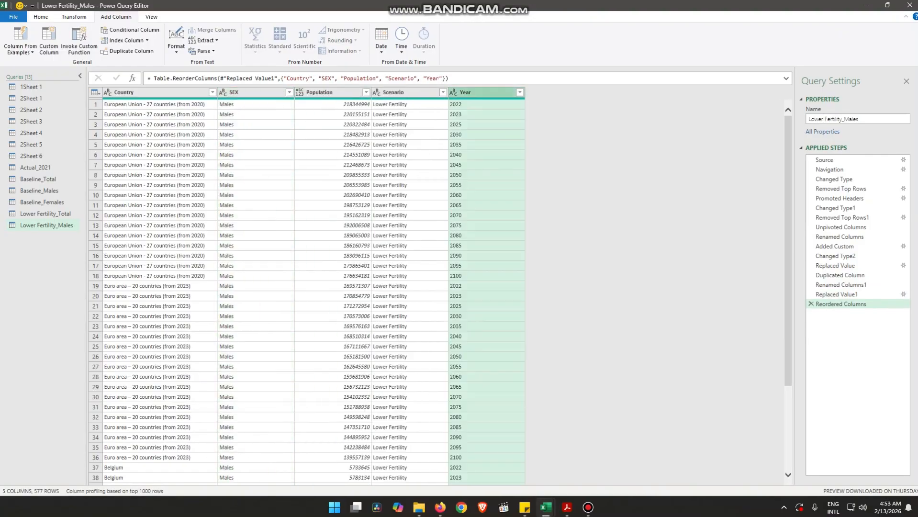
click(31, 156)
Duplicate the 2Sheet 6 query and name the copy Lower Fertility_Females.
right_click(51, 155)
click(76, 205)
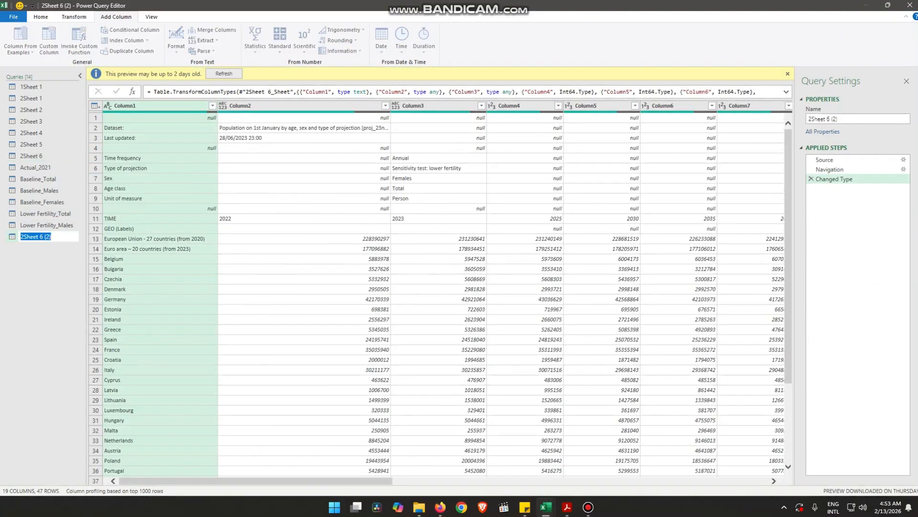
text(Lower Fertility_Females)
key(Return)
Remove the top 10 rows, promote headers, then remove one more top row.
click(41, 17)
click(204, 46)
click(227, 62)
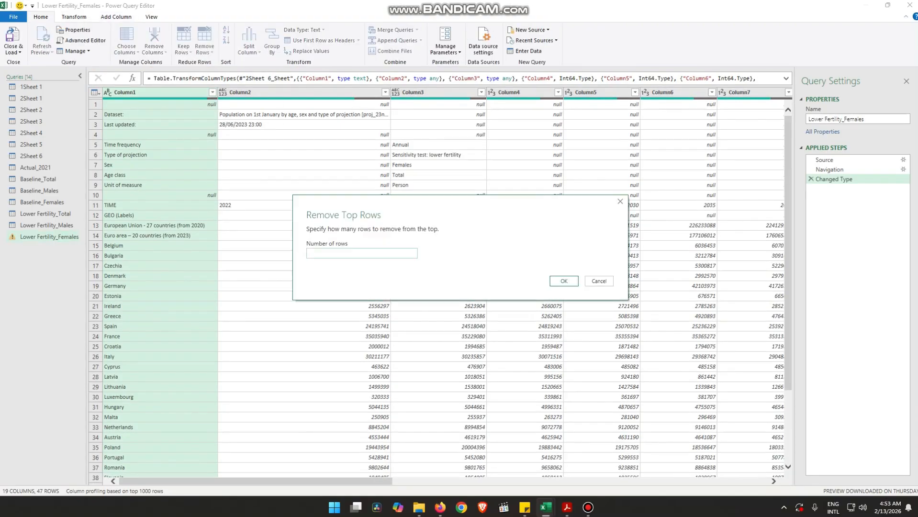
text(10)
key(Return)
click(323, 41)
click(204, 47)
click(228, 62)
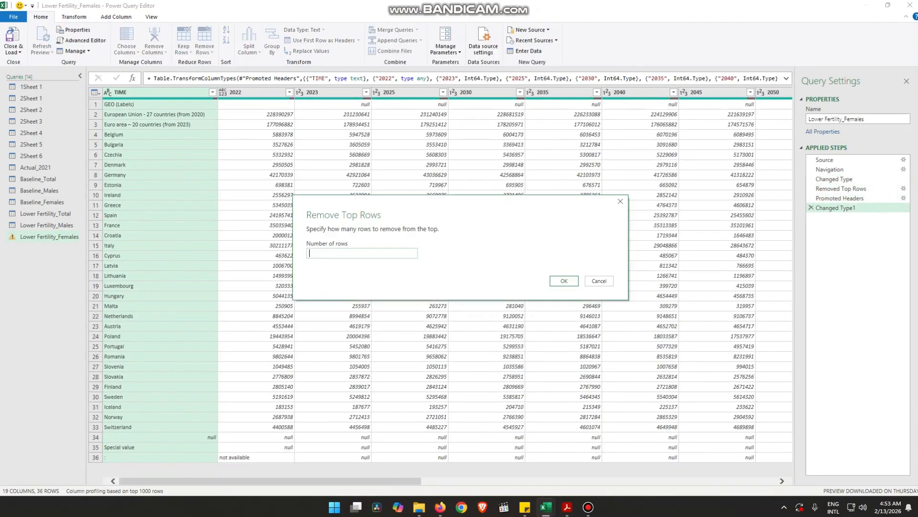
text(1)
key(Return)
Unpivot the year columns from 2022 onward into rows.
click(249, 92)
key(shift+Right)
key(shift+Right)
key(shift+Right)
key(shift+Right)
key(shift+Right)
key(shift+Right)
key(shift+Right)
key(shift+Right)
key(shift+Right)
key(shift+Right)
key(shift+Right)
key(shift+Right)
key(shift+Right)
key(shift+Right)
key(shift+Right)
key(shift+Right)
key(shift+Right)
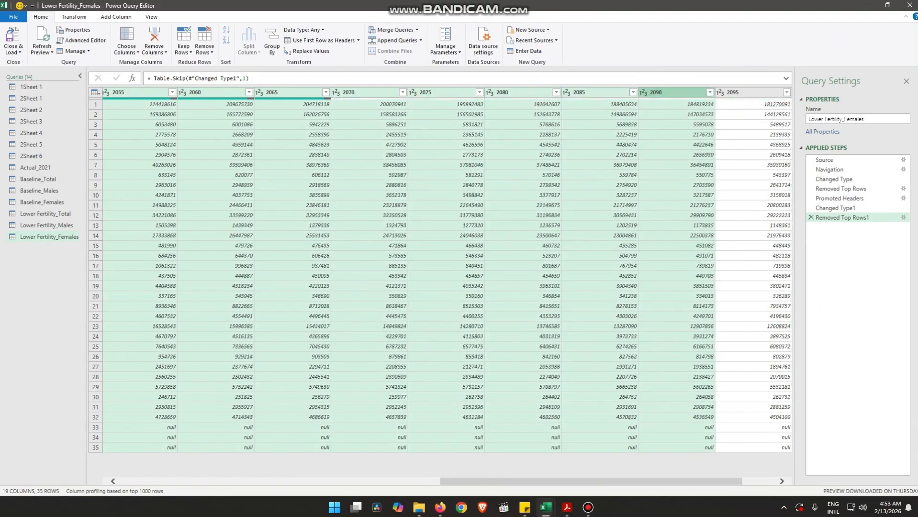
right_click(430, 92)
click(471, 196)
scroll(440, 292, down, 5)
scroll(440, 292, down, 20)
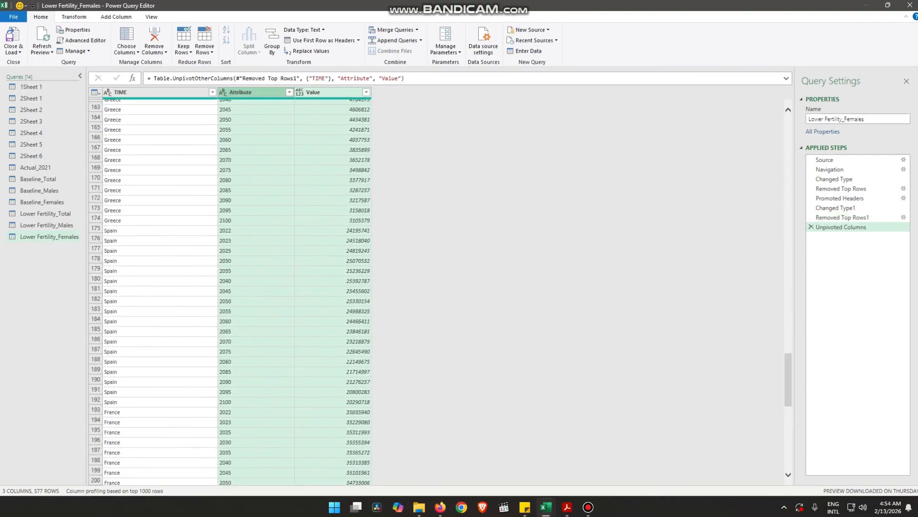
drag(787, 379, 788, 115)
Rename the TIME, Attribute and Value columns to Country, Year and Population.
double_click(143, 92)
text(Country)
key(Return)
double_click(249, 92)
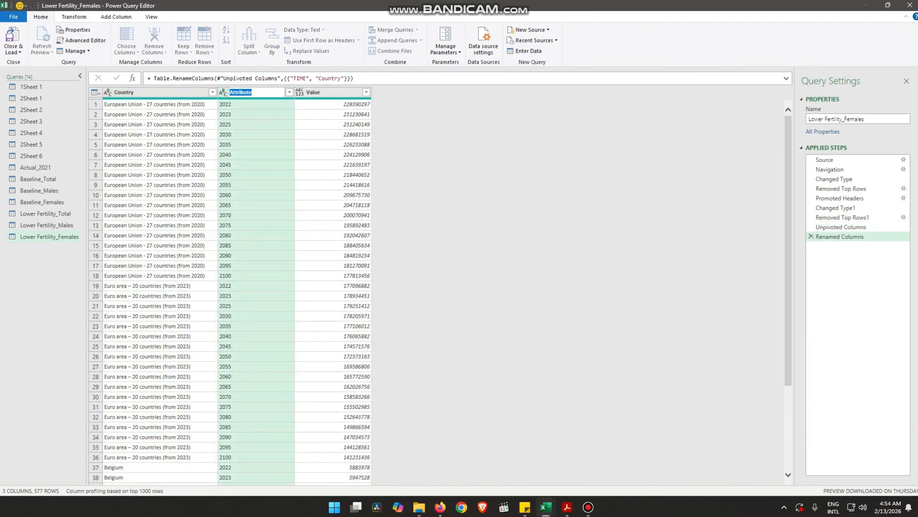
text(Year)
key(Return)
double_click(325, 92)
text(Population)
key(Return)
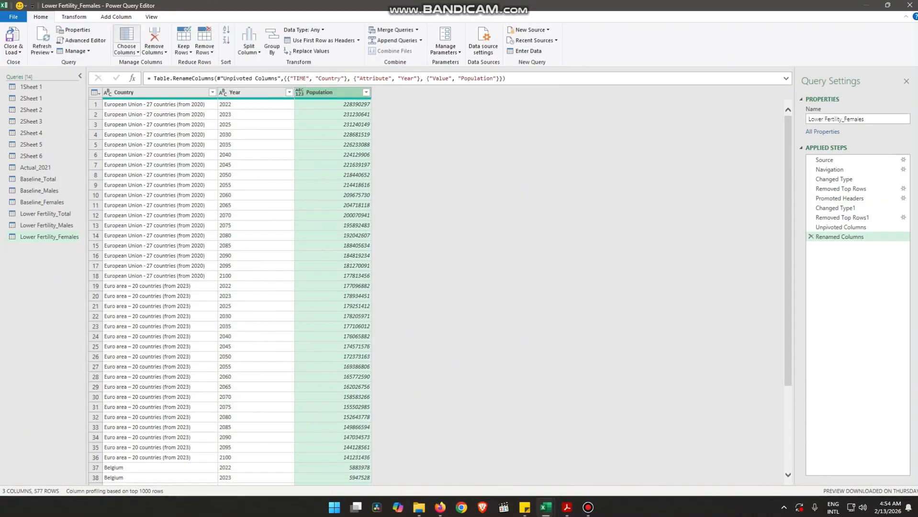
Add a custom Scenario column, replacing its placeholder 2021 with Lower Fertility.
click(116, 17)
click(49, 41)
text(Scenario)
key(Tab)
text(2021)
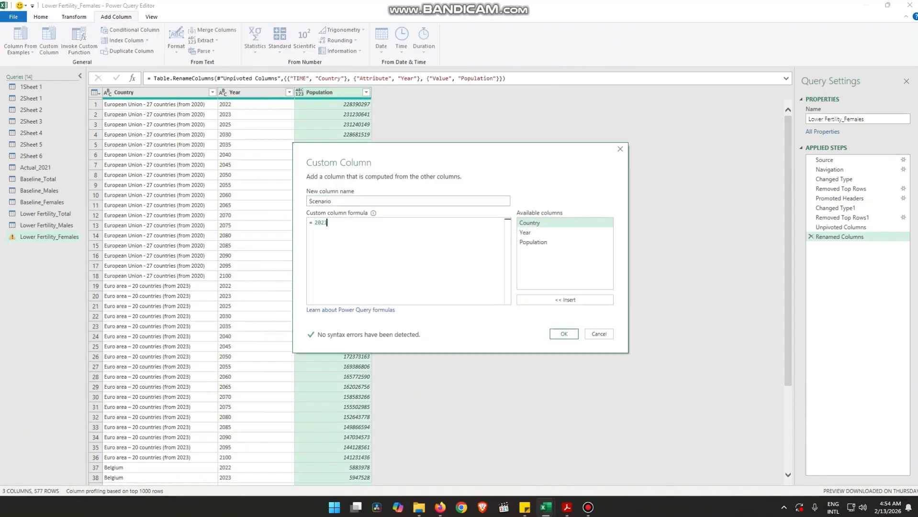
click(563, 333)
right_click(401, 93)
click(438, 206)
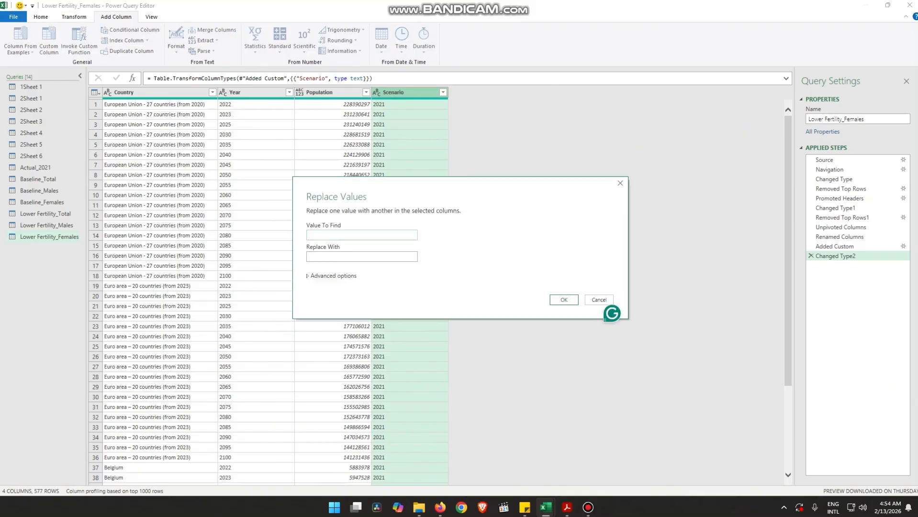
text(2021)
key(Tab)
text(Lower Fertility)
click(564, 299)
Duplicate Scenario as a SEX column and replace its Lower Fertility values with Females.
right_click(407, 92)
click(431, 132)
right_click(476, 91)
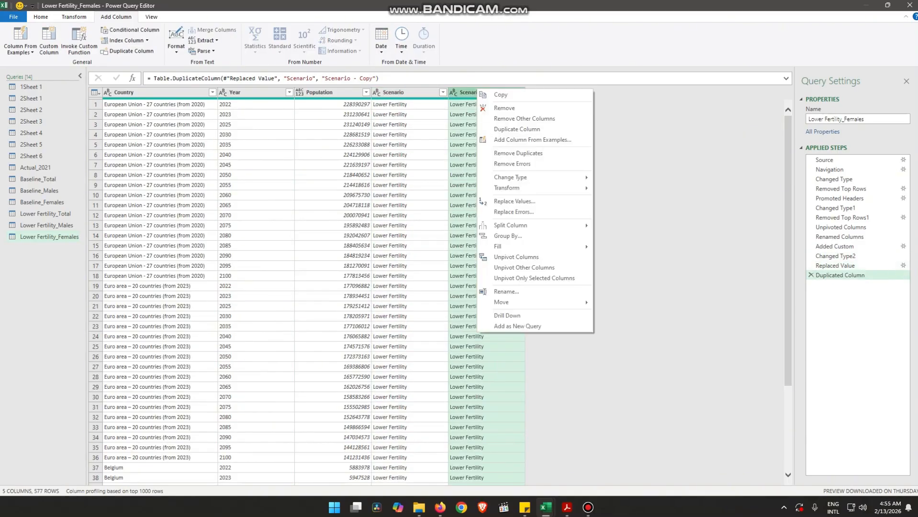
click(495, 290)
text(SEX)
key(Return)
right_click(466, 92)
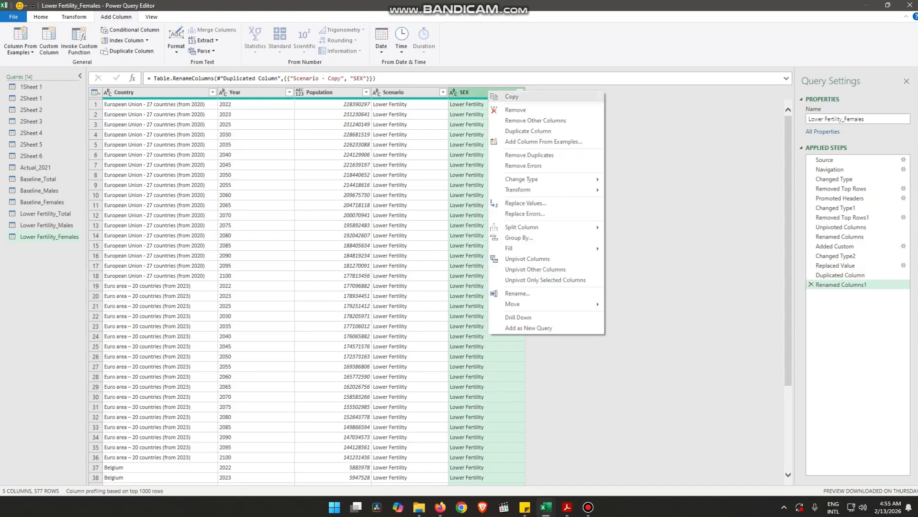
click(503, 203)
text(Lower Fertility)
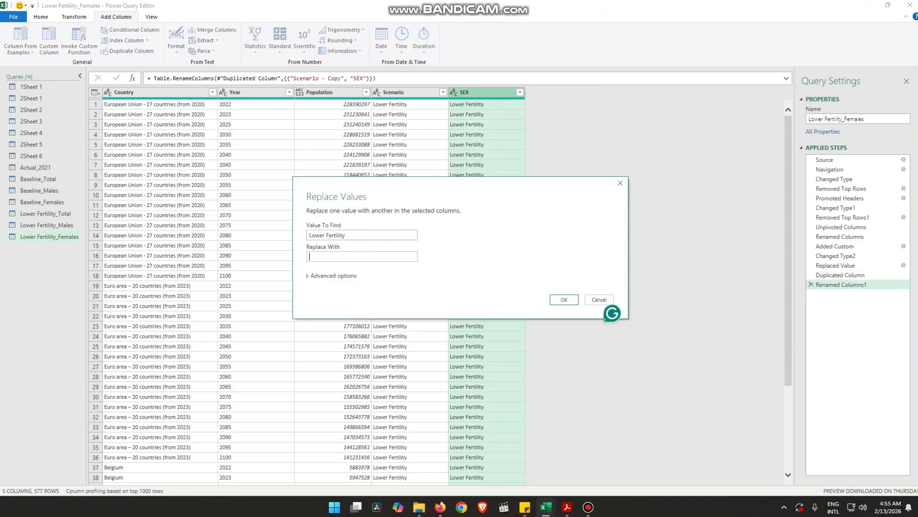
key(Tab)
text(Females)
key(Return)
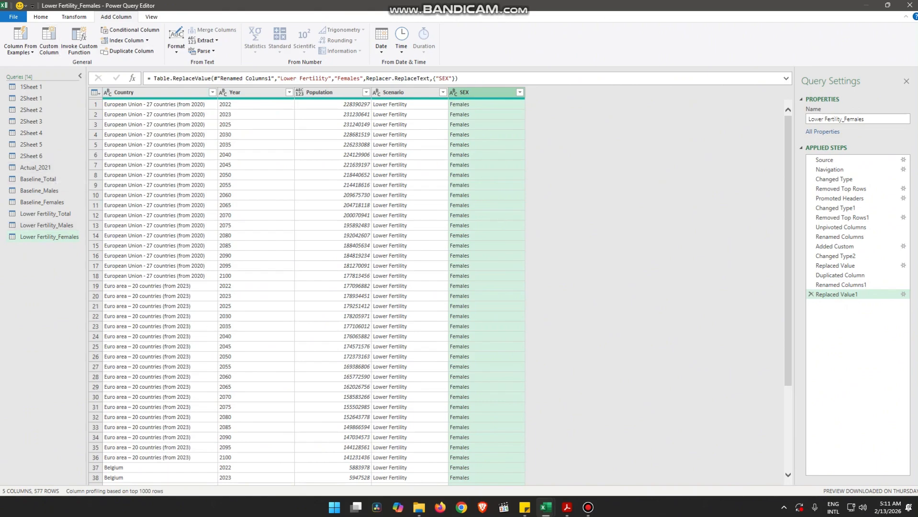
Switch the Power Query Editor ribbon to the Home tab.
click(41, 17)
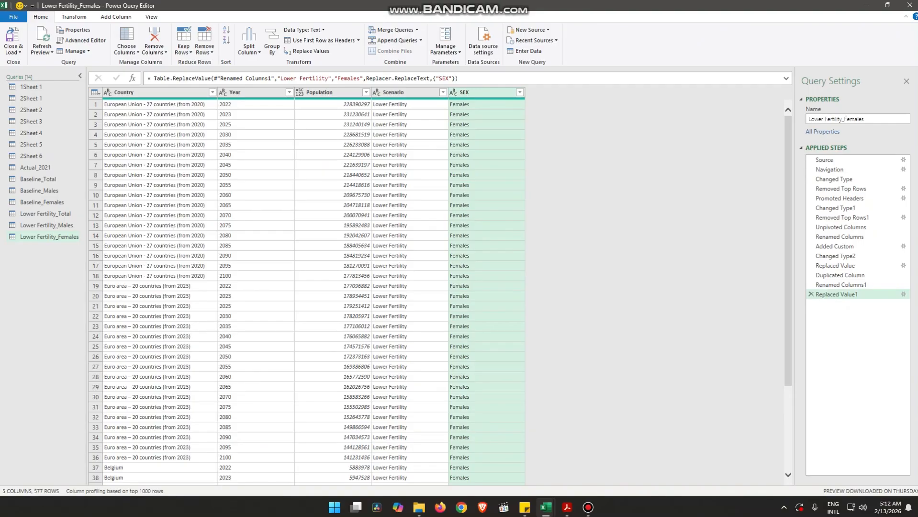
Start Append Queries as New in three-or-more-tables mode and clear the default entry.
click(420, 40)
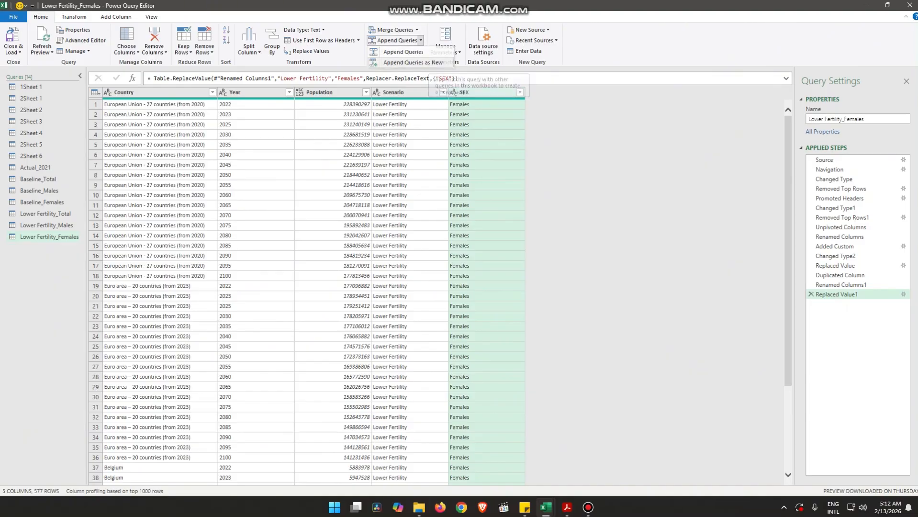
click(412, 62)
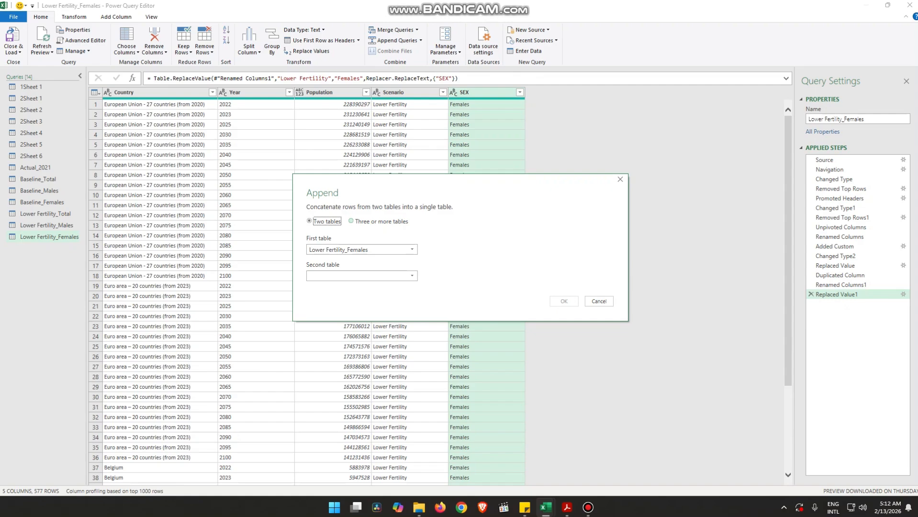
click(372, 221)
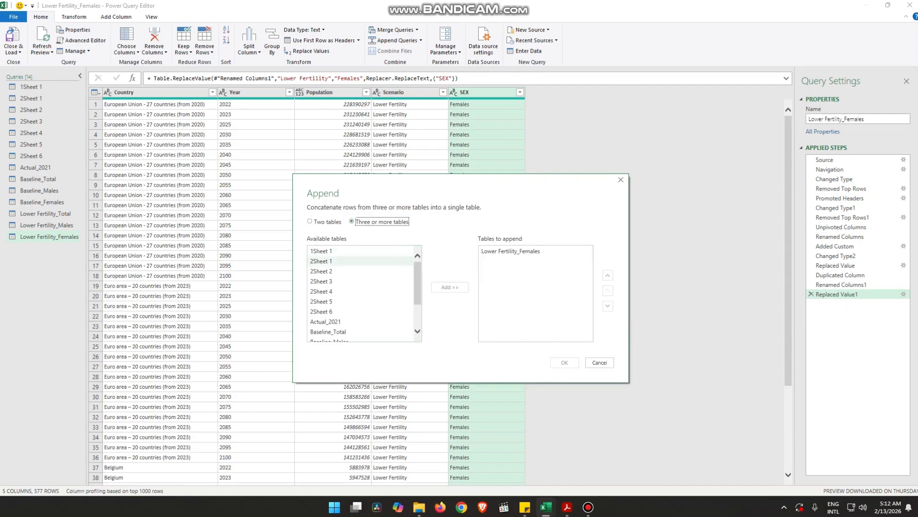
click(510, 251)
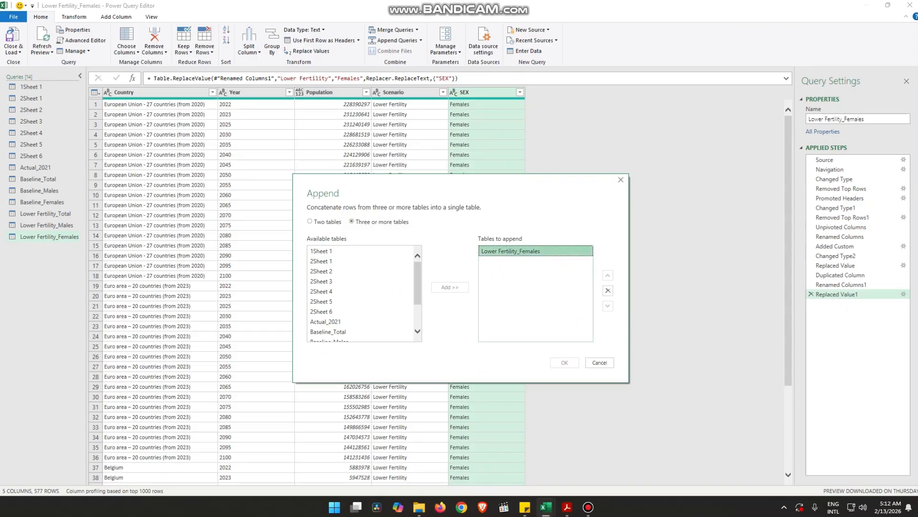
click(607, 290)
scroll(368, 306, down, 2)
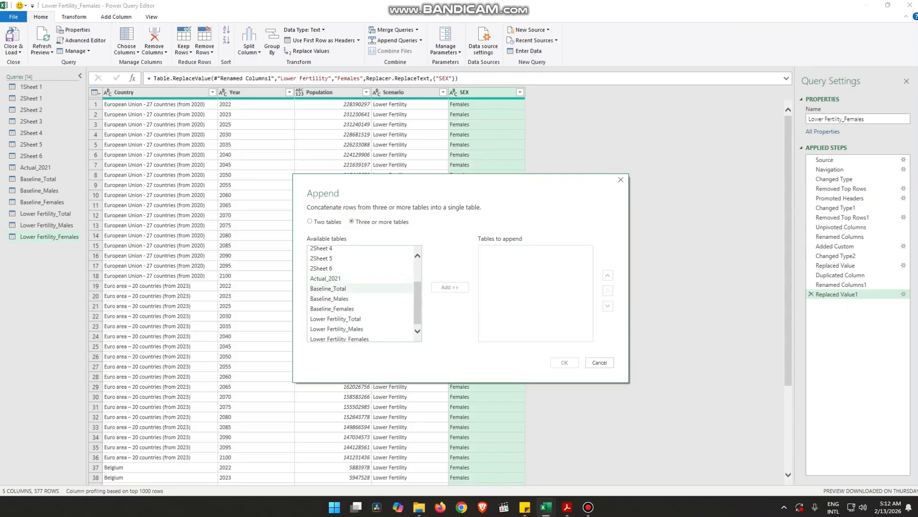
Append Actual_2021, the three Baseline and three Lower Fertility tables into one query.
click(368, 278)
ctrl+click(360, 289)
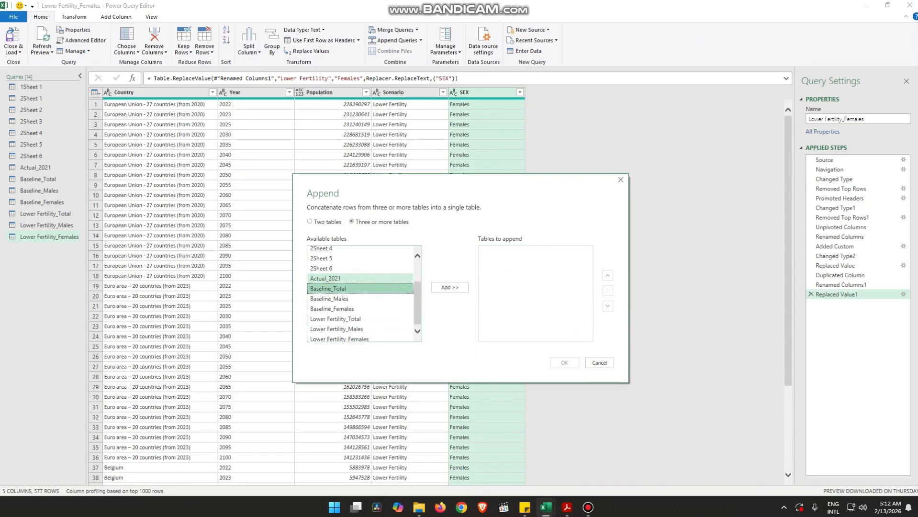
ctrl+click(360, 298)
ctrl+click(359, 309)
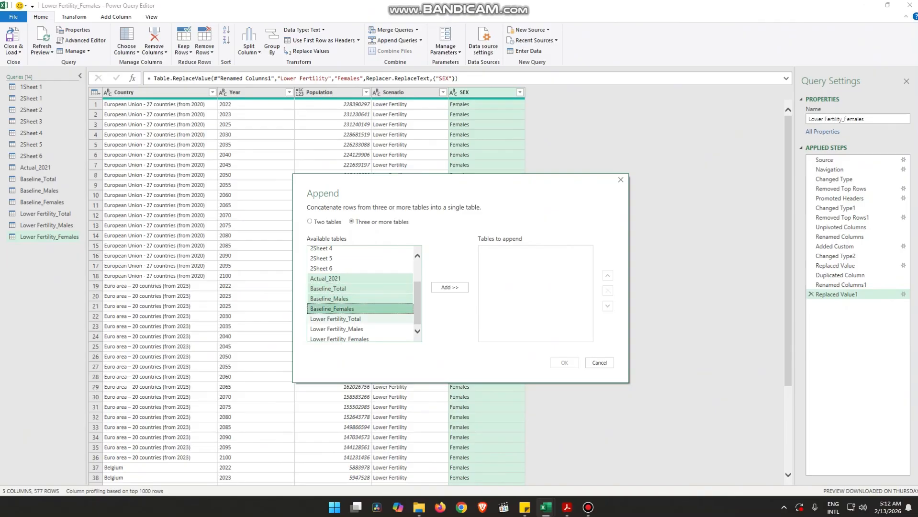
ctrl+click(360, 318)
ctrl+click(360, 329)
ctrl+click(360, 338)
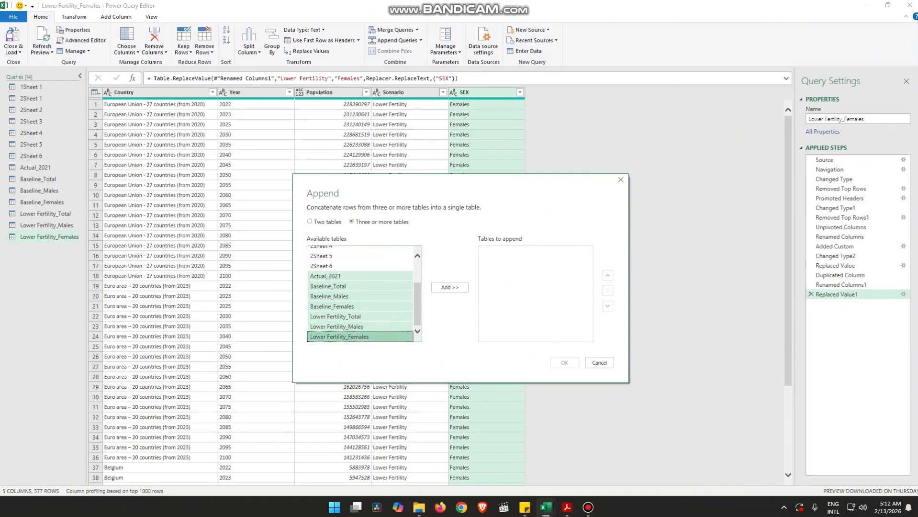
click(449, 287)
click(564, 363)
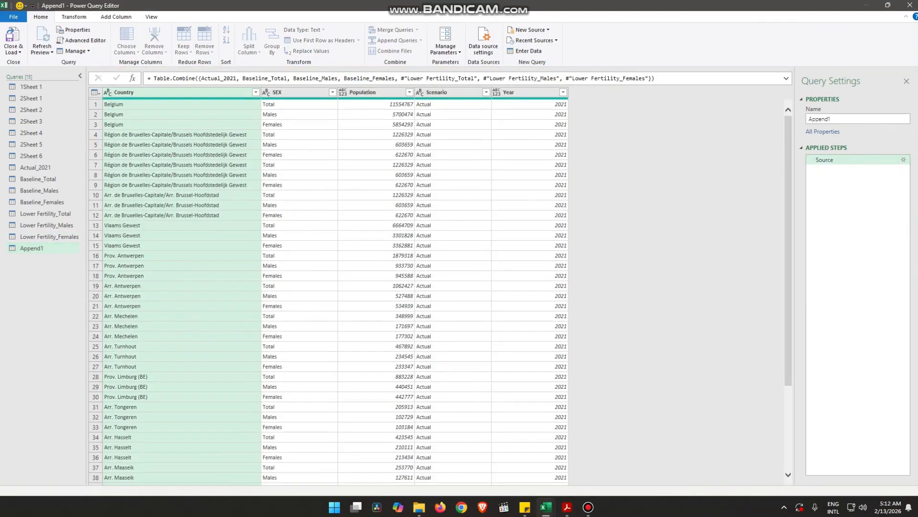
Rename the Append1 query to 'Final Sheet'.
right_click(40, 247)
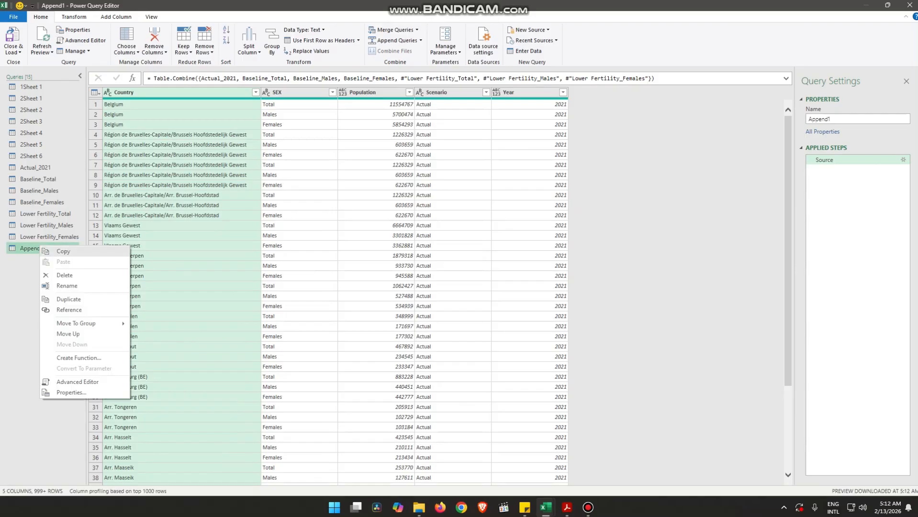
click(67, 285)
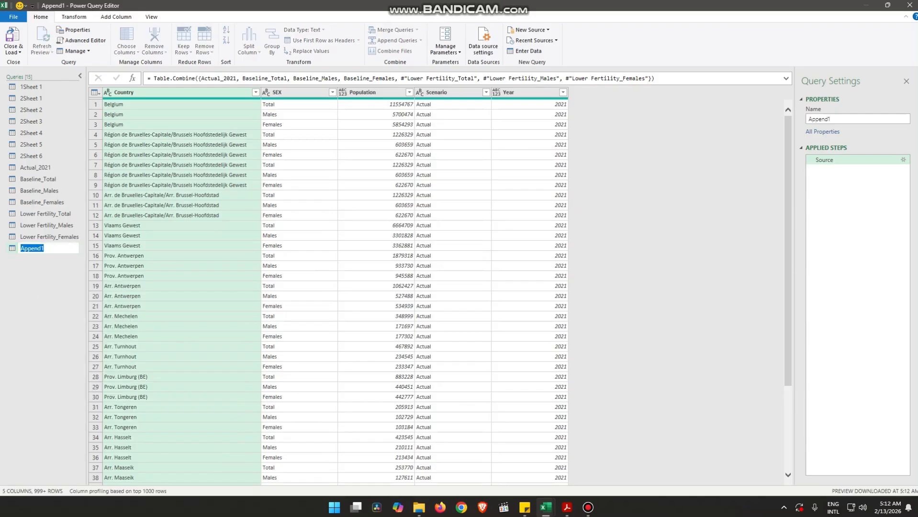
text(Final Sheet)
key(Return)
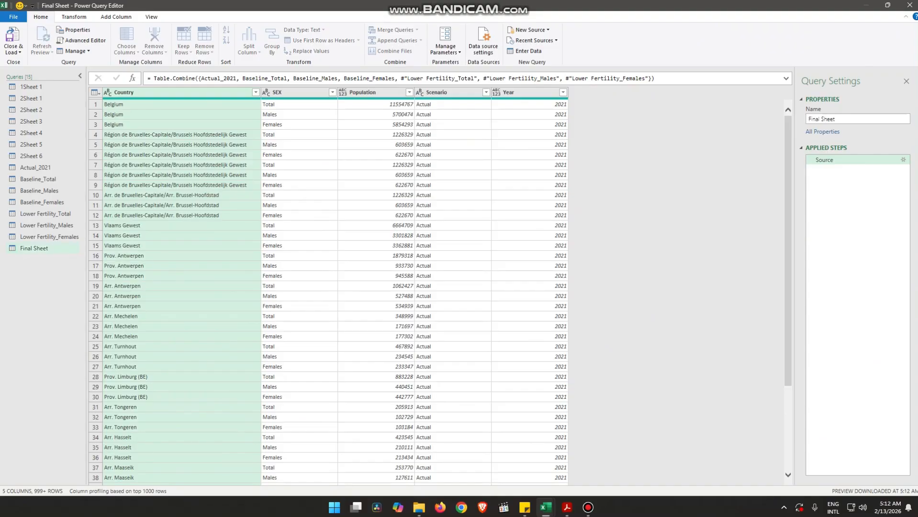
Dismiss the chat notification, scroll through the combined data and open the Country filter.
scroll(792, 394, down, 10)
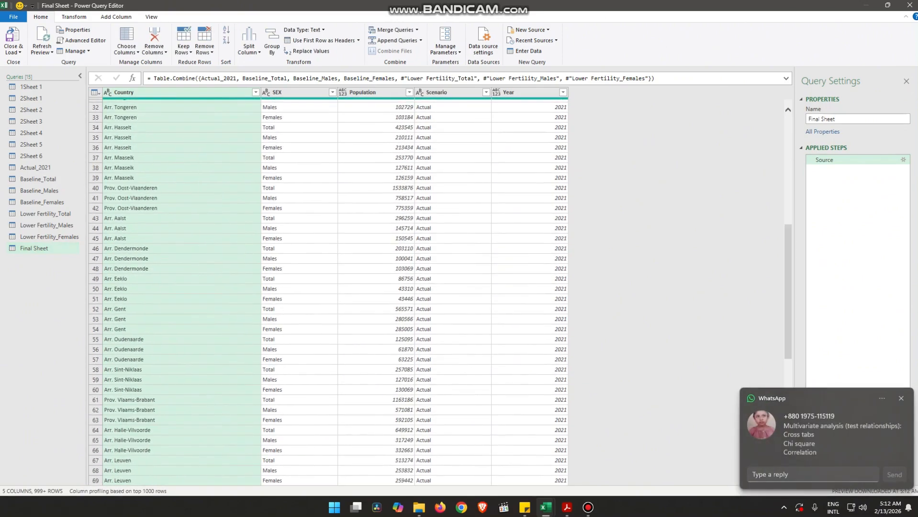
click(881, 398)
click(901, 398)
scroll(328, 292, down, 20)
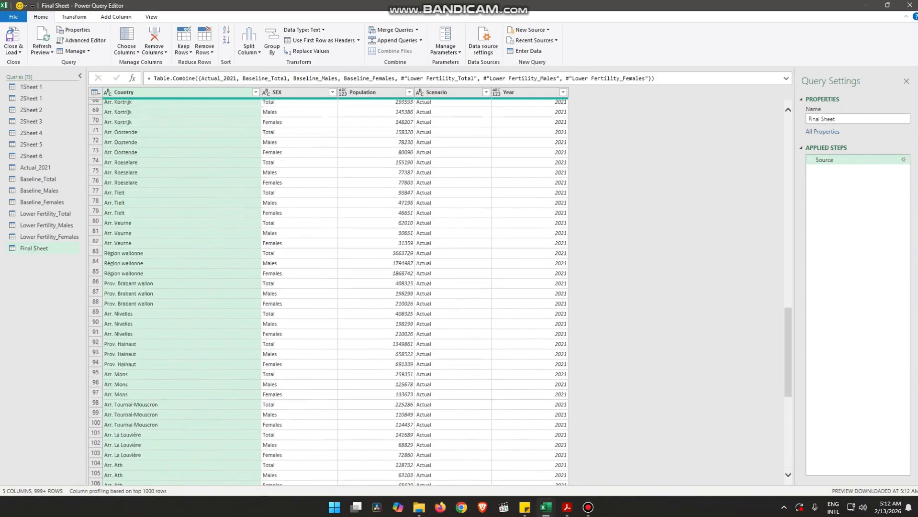
scroll(328, 292, down, 20)
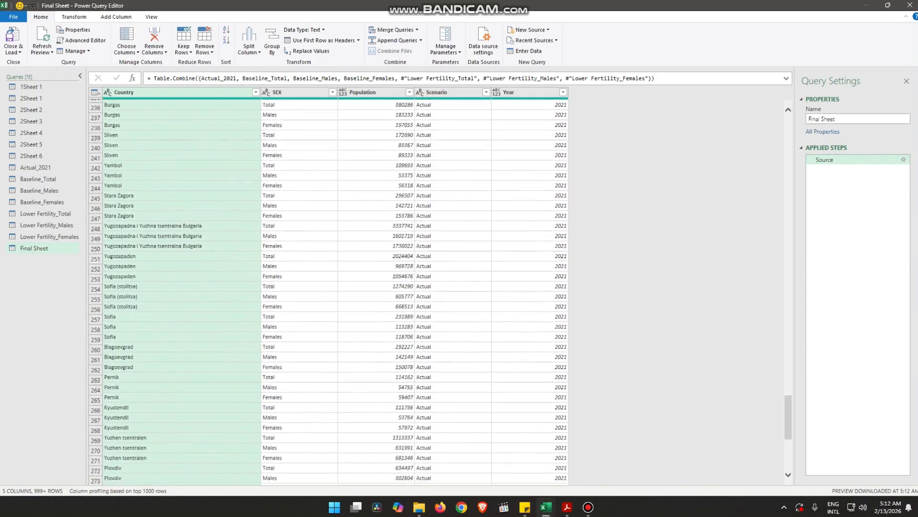
scroll(328, 292, down, 20)
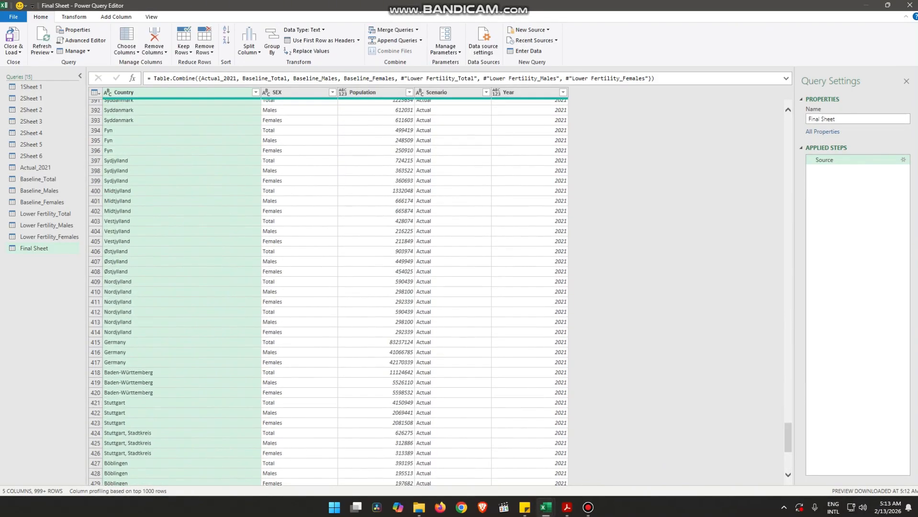
scroll(328, 292, up, 10)
click(255, 92)
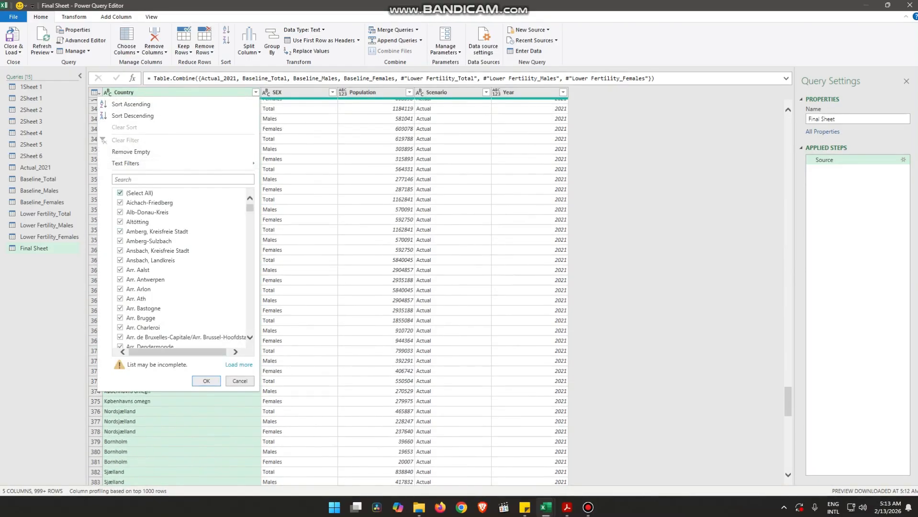
Cancel the Country filter without applying it and open the Close & Load options.
click(120, 192)
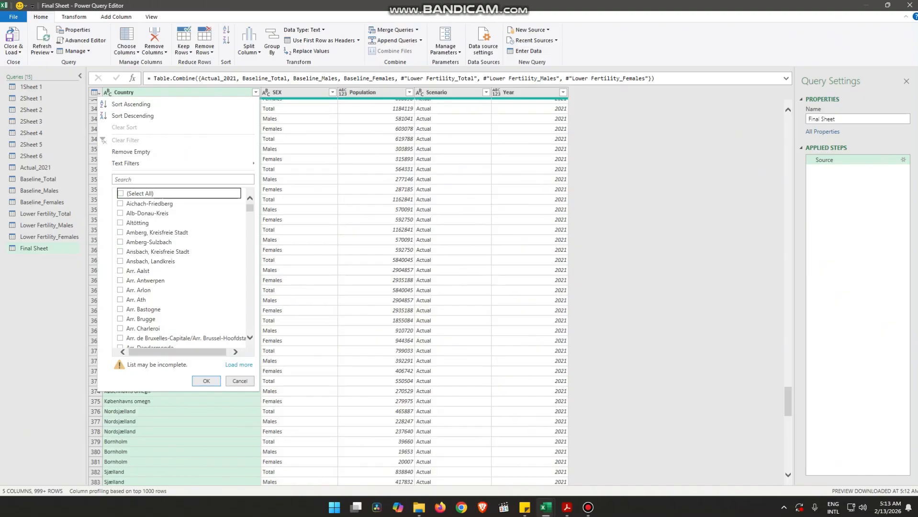
key(Escape)
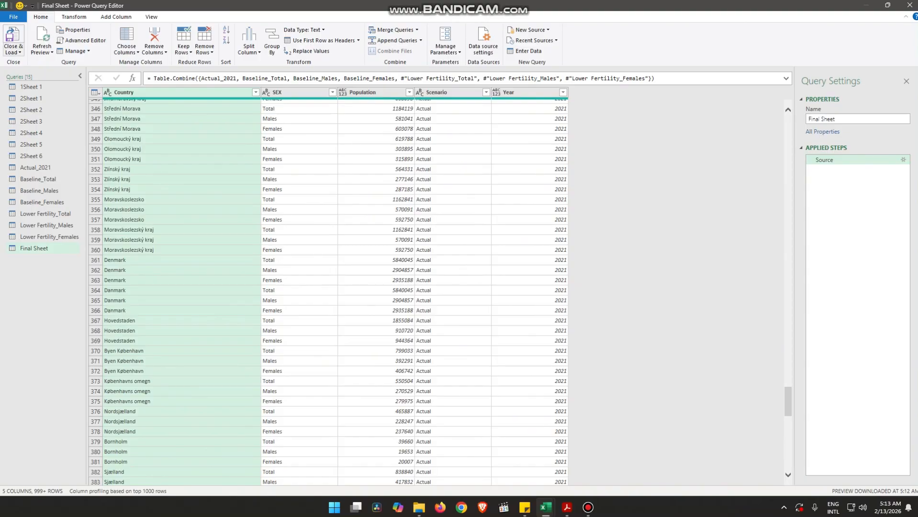
click(14, 51)
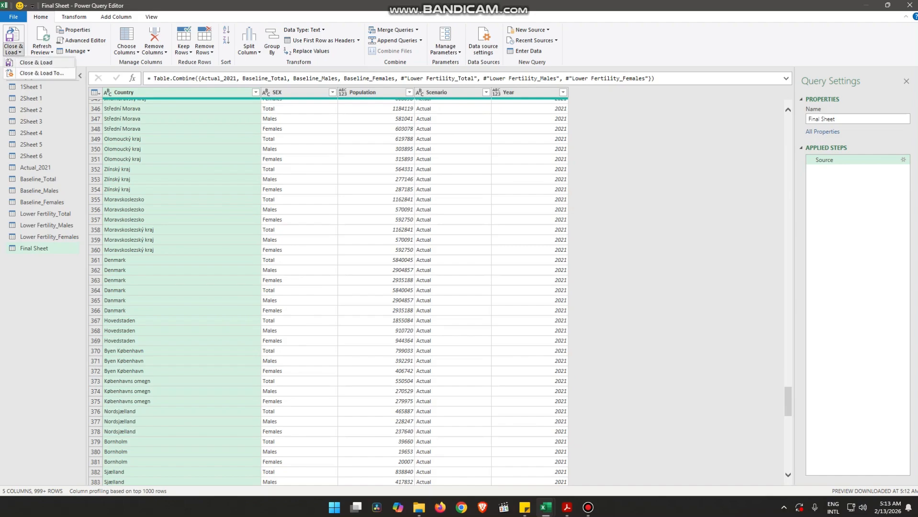
Close & Load the queries into the workbook, then browse the sheets back to Final Sheet.
click(36, 63)
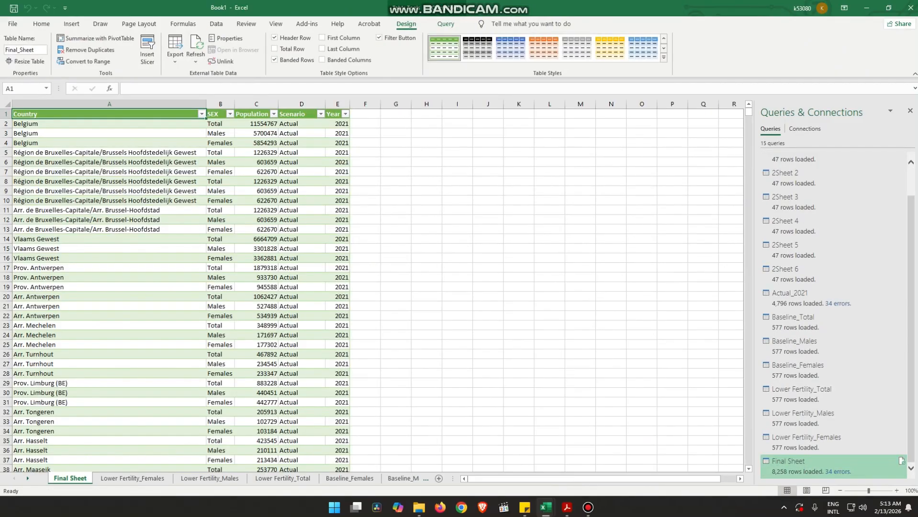
key(ctrl+Page_Down)
key(ctrl+Page_Down)
key(ctrl+Page_Down)
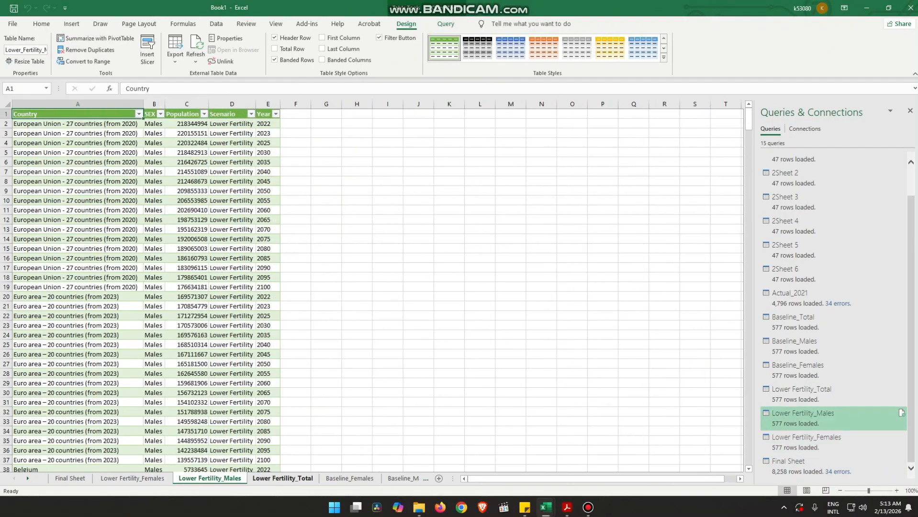
key(ctrl+Page_Down)
key(ctrl+Page_Down)
key(ctrl+Page_Down)
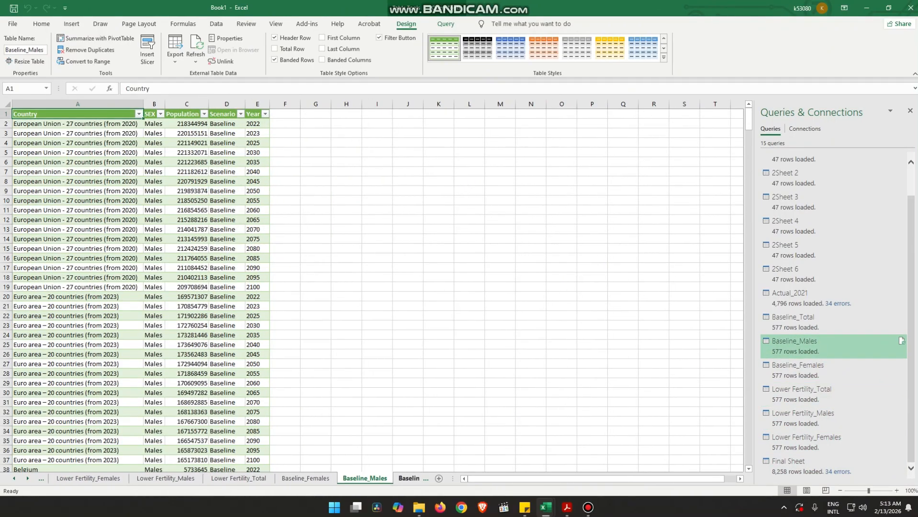
key(ctrl+Page_Down)
key(ctrl+Page_Down)
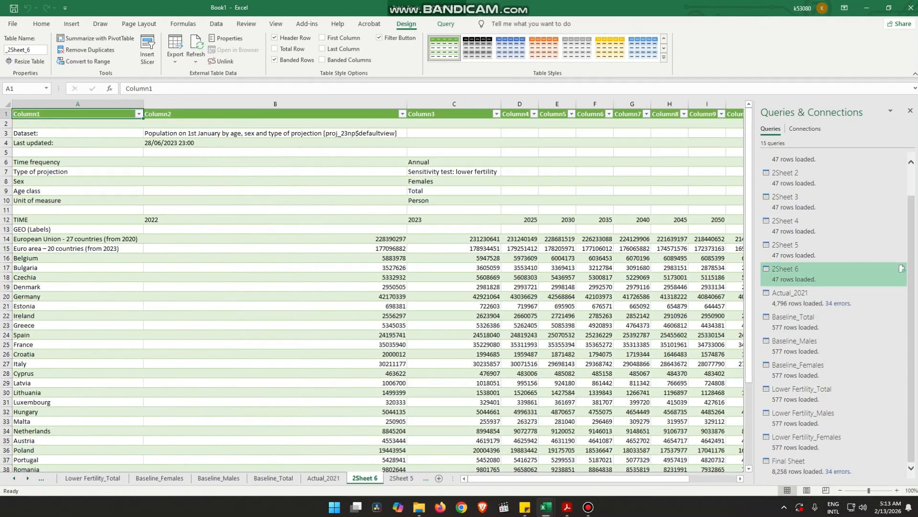
key(ctrl+Page_Down)
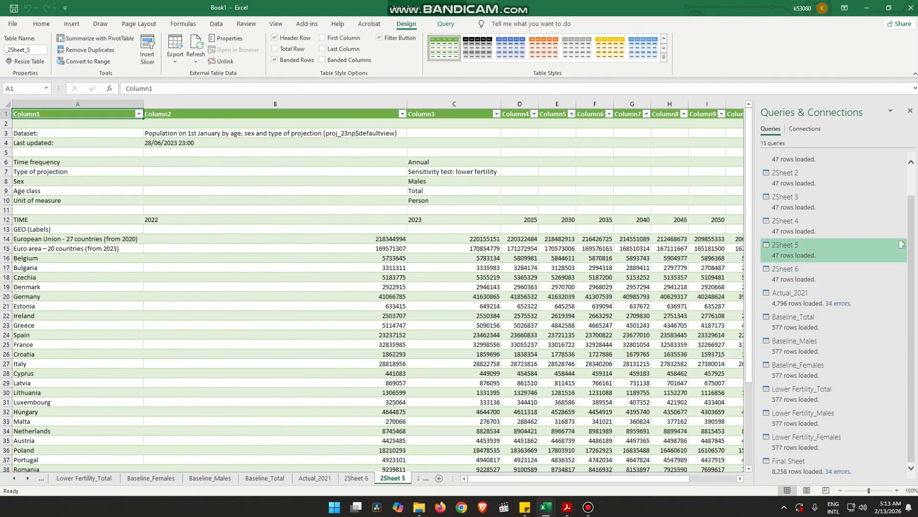
key(ctrl+Page_Up)
key(ctrl+Page_Up)
key(ctrl+Page_Up)
key(ctrl+Page_Up)
key(ctrl+Page_Up)
key(ctrl+Page_Up)
key(ctrl+Page_Up)
key(ctrl+Page_Up)
key(ctrl+Page_Up)
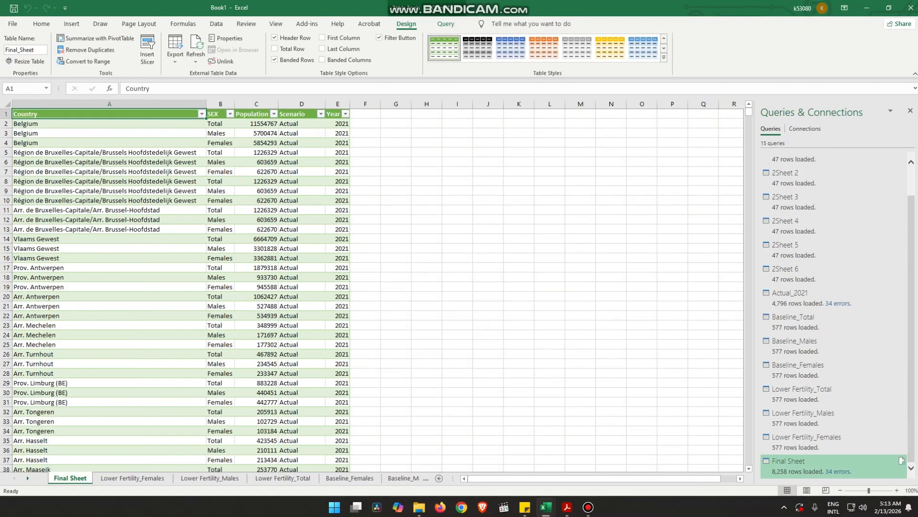
Filter the Country column to Austria by searching 'aust'.
key(alt+Down)
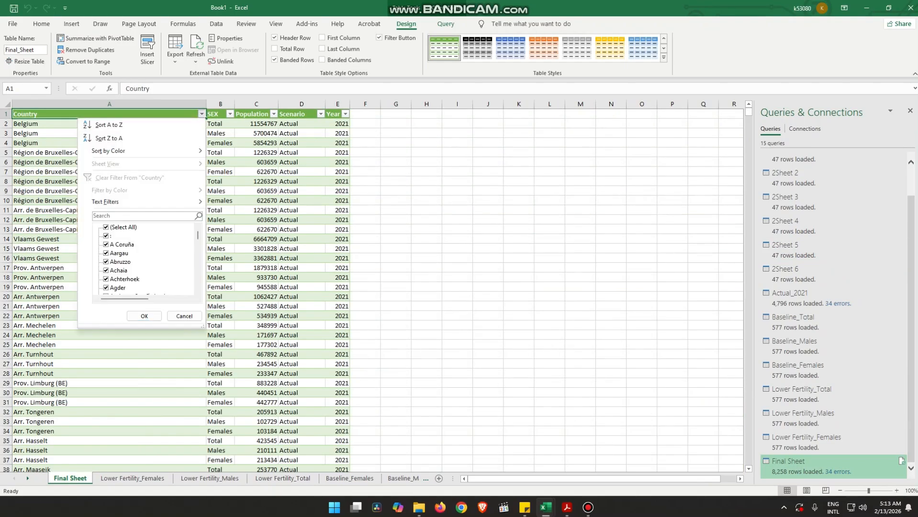
text(aust)
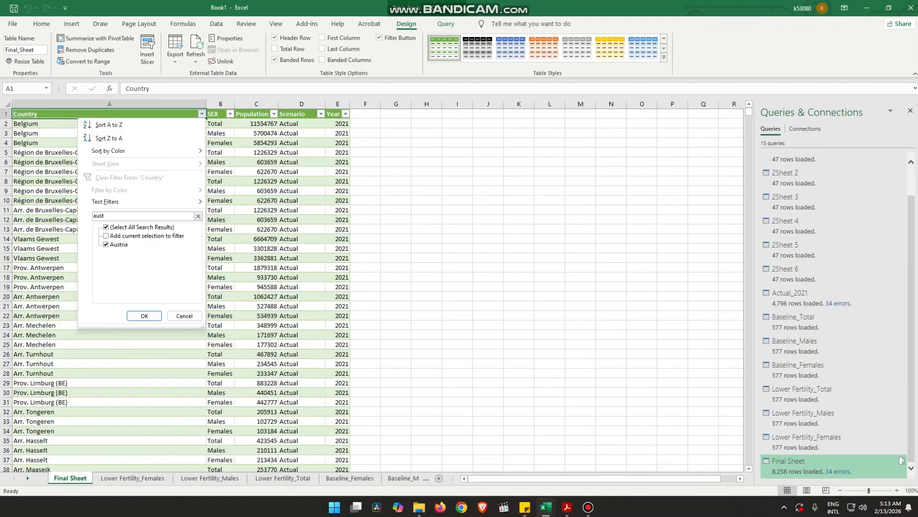
key(Return)
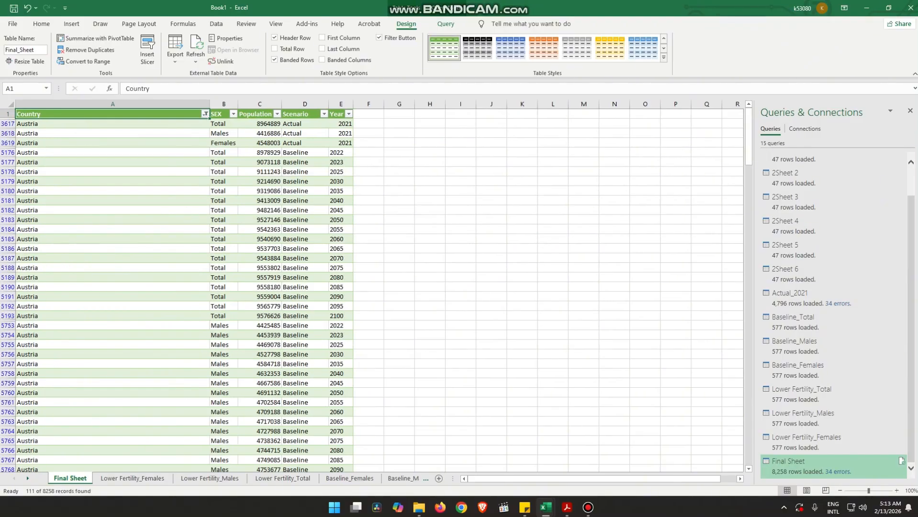
Reopen the Country filter, enlarge and browse its country list, then cancel.
click(206, 114)
scroll(148, 261, down, 10)
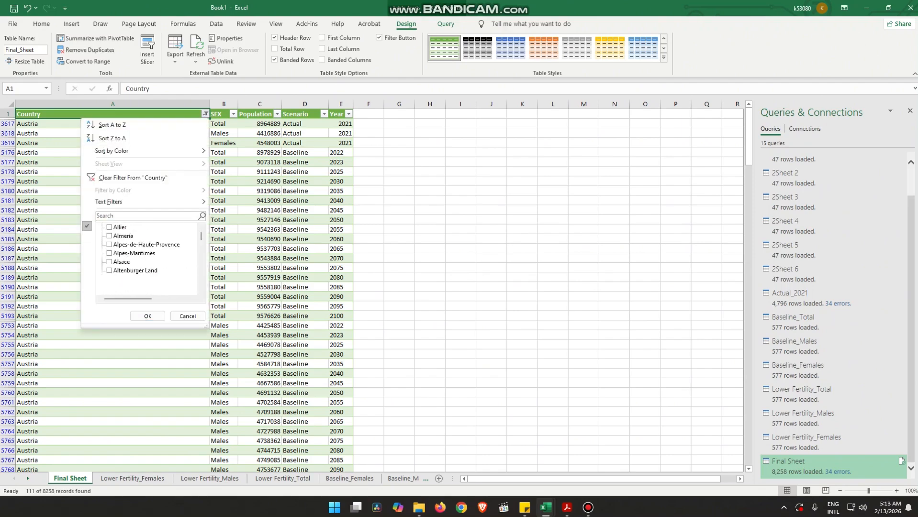
drag(206, 326, 689, 493)
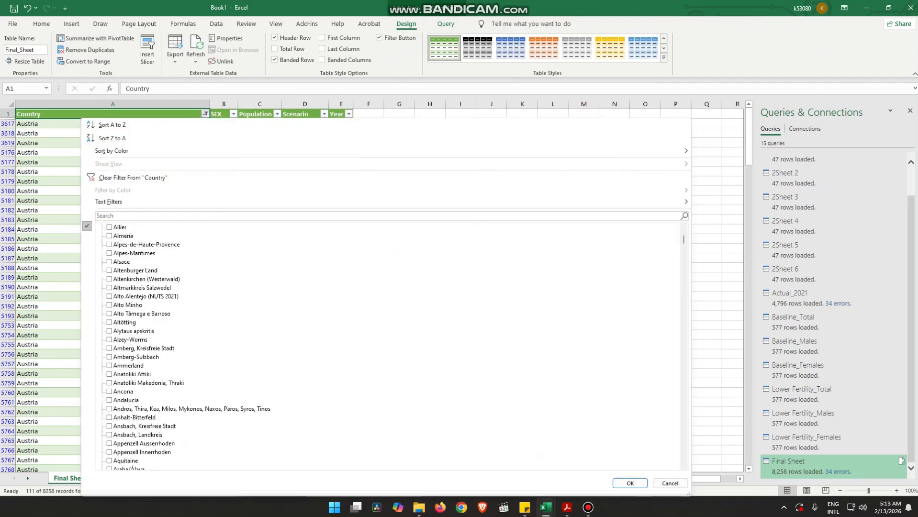
scroll(335, 344, down, 8)
scroll(335, 345, down, 12)
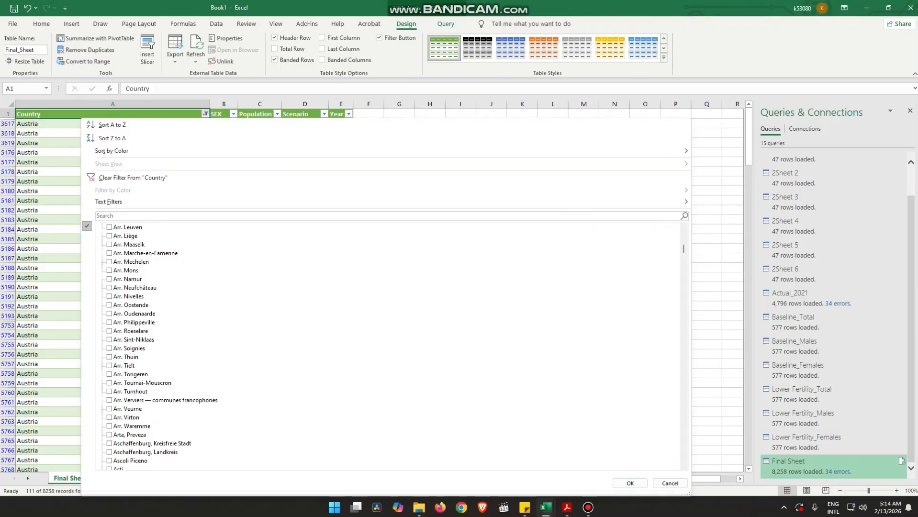
click(670, 483)
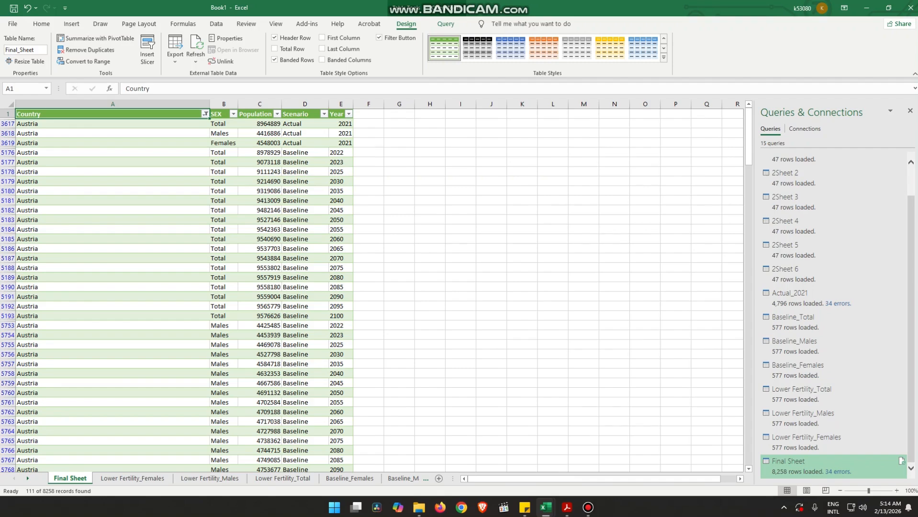
Add Bulgaria to the Country filter, showing 333 of 8,258 records.
scroll(371, 287, down, 5)
scroll(371, 287, up, 5)
click(205, 114)
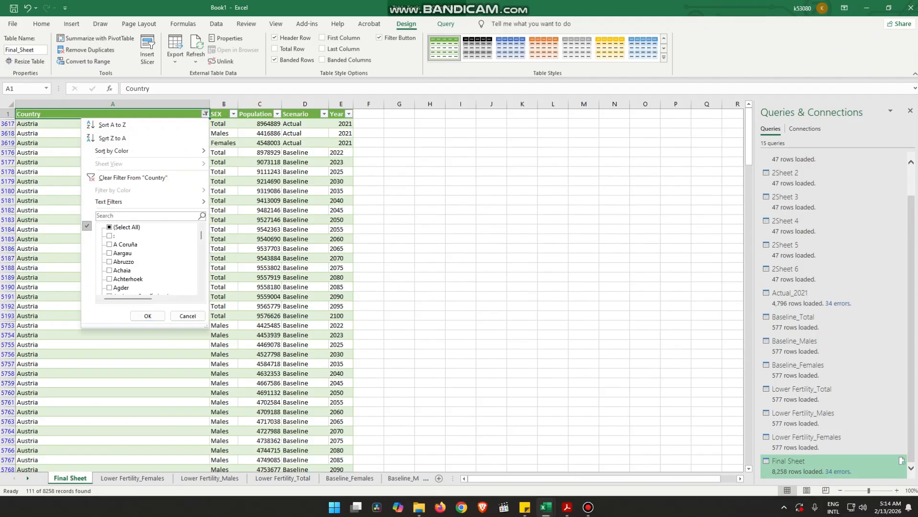
scroll(149, 258, down, 10)
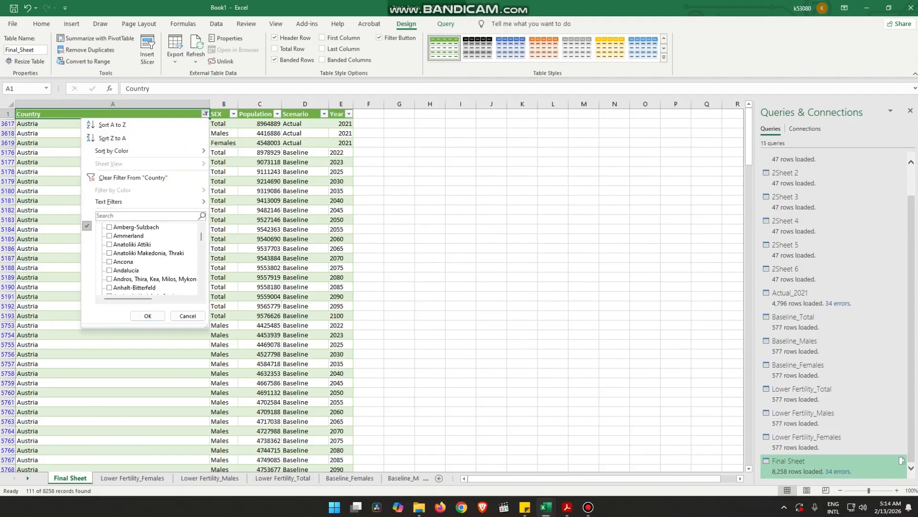
scroll(148, 259, down, 4)
scroll(148, 258, down, 4)
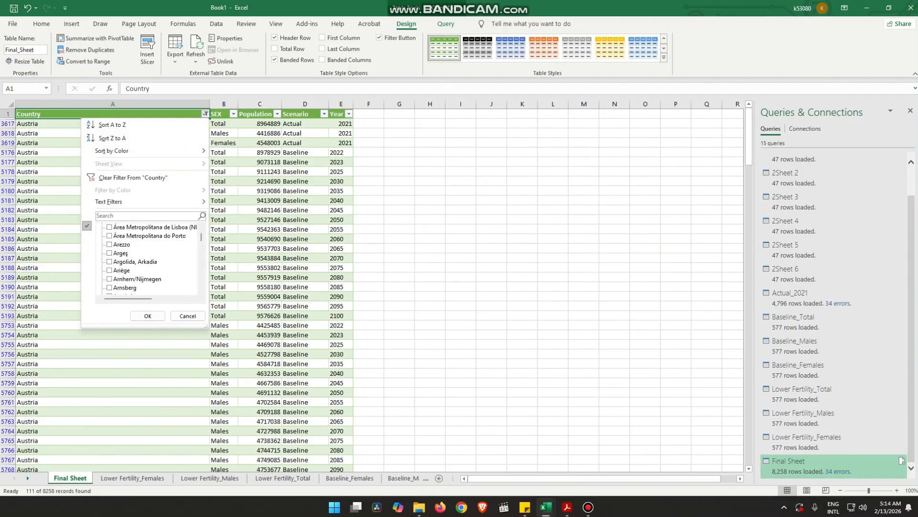
scroll(148, 258, down, 3)
scroll(148, 259, down, 8)
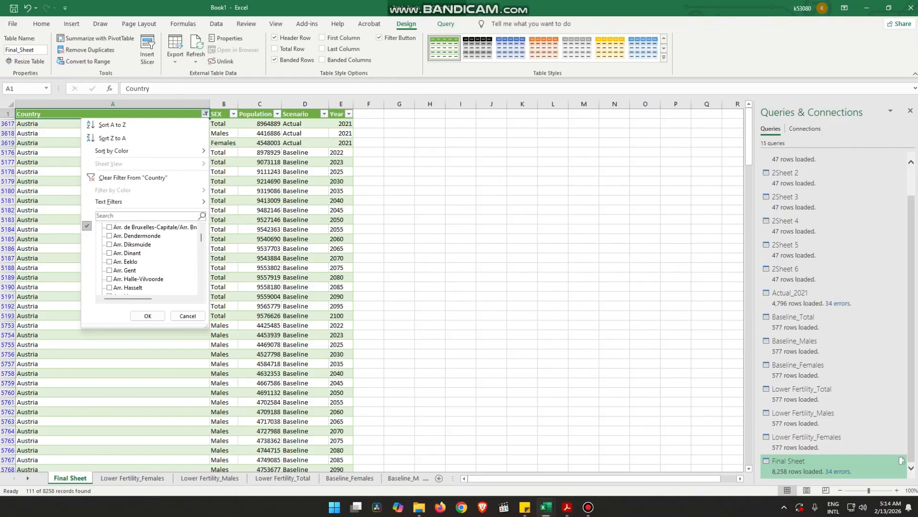
scroll(149, 258, down, 4)
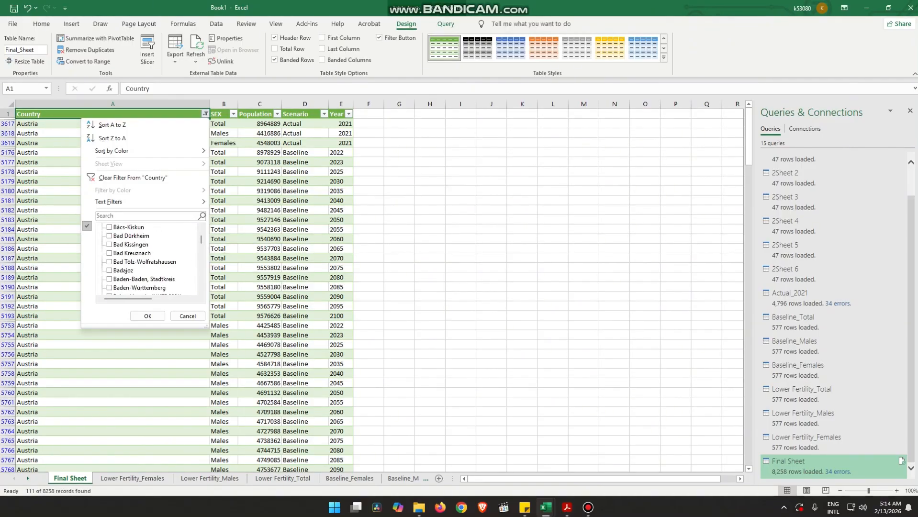
scroll(148, 258, down, 6)
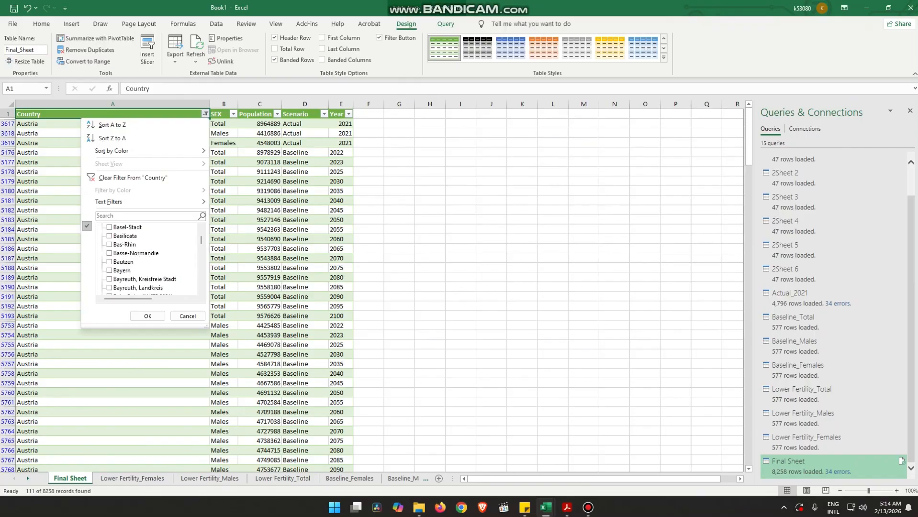
scroll(149, 258, down, 3)
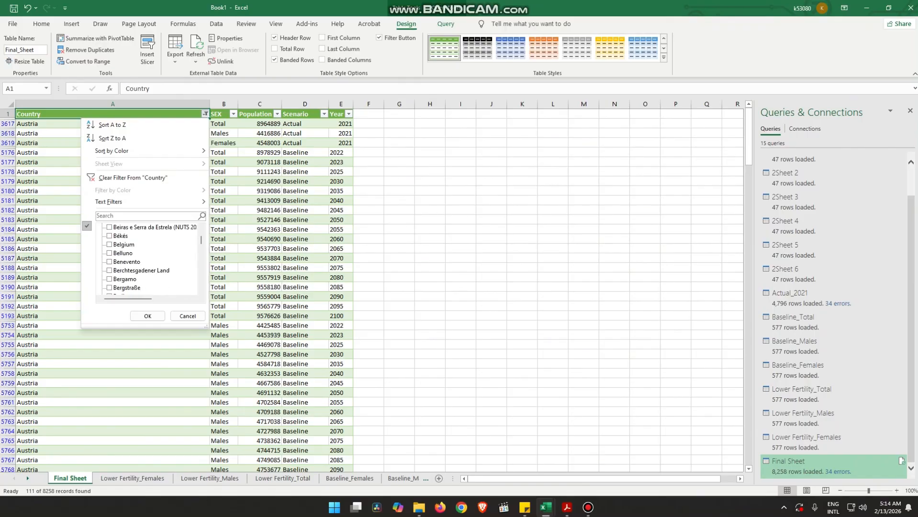
scroll(148, 259, down, 5)
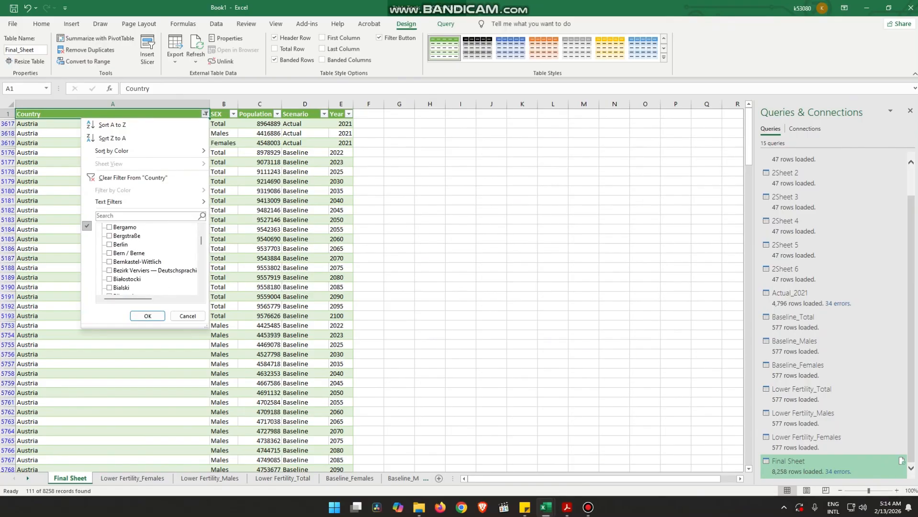
scroll(148, 258, down, 8)
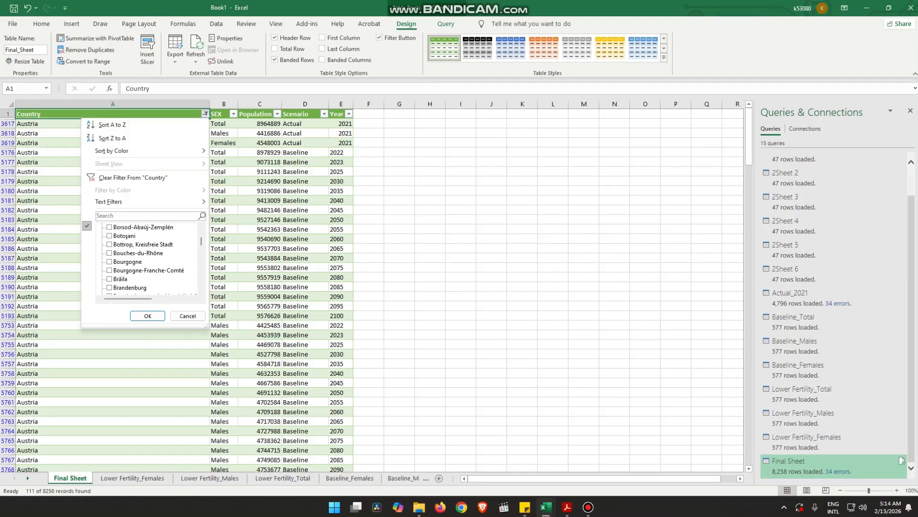
scroll(149, 258, down, 4)
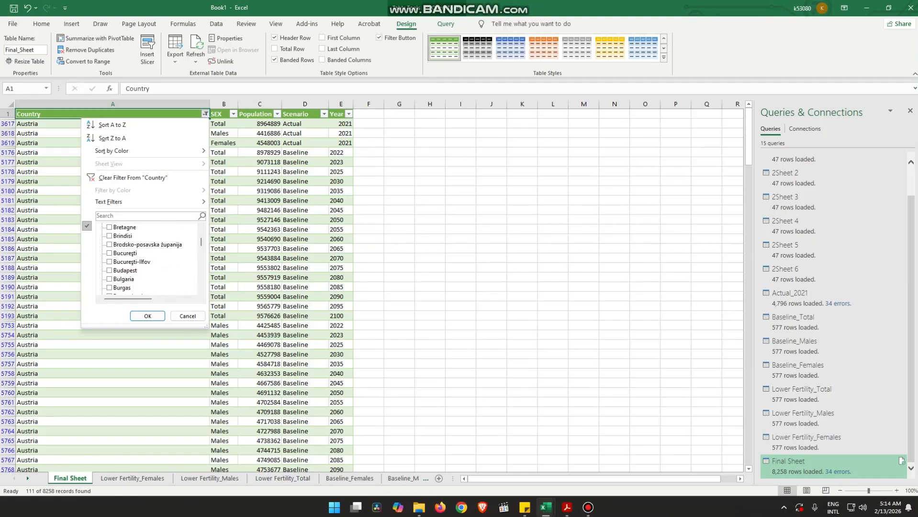
click(109, 279)
click(147, 316)
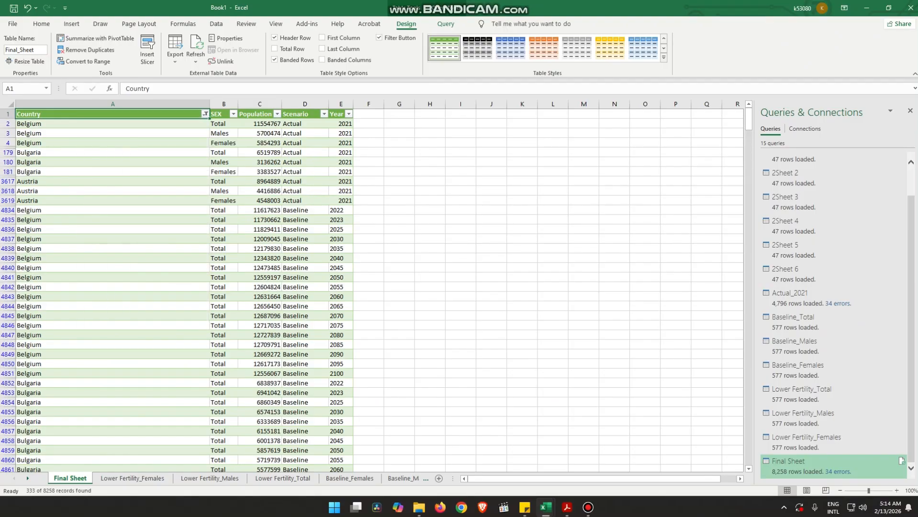
scroll(373, 287, down, 4)
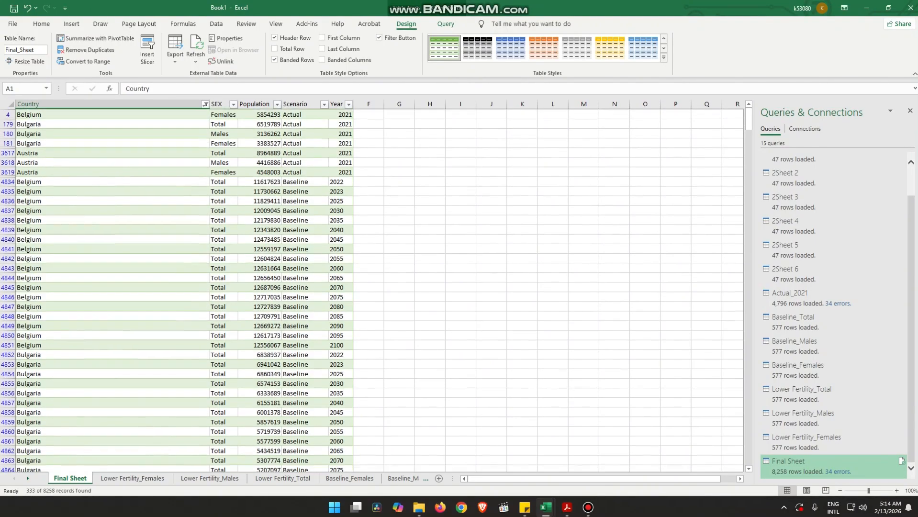